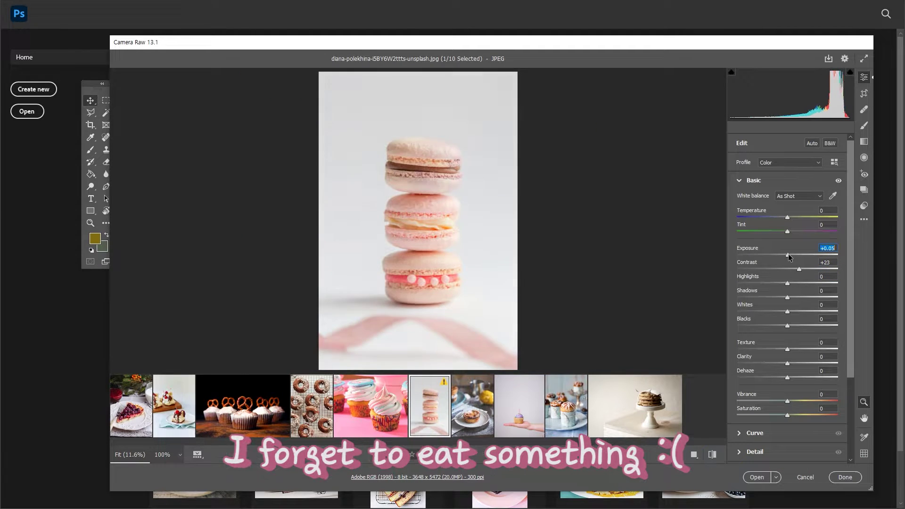
Brighten the macaron photo's exposure and shadows and reset its temperature to zero
left_click_drag(787, 298, 796, 302)
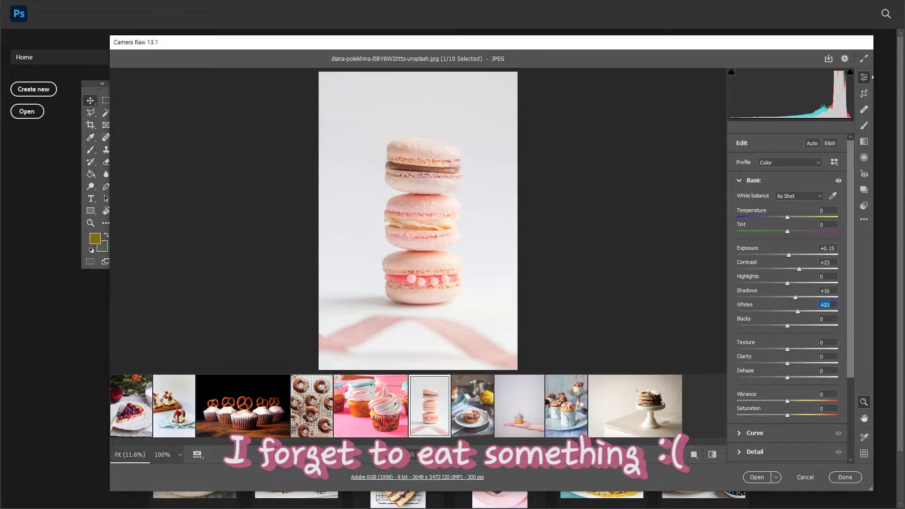
key("Up")
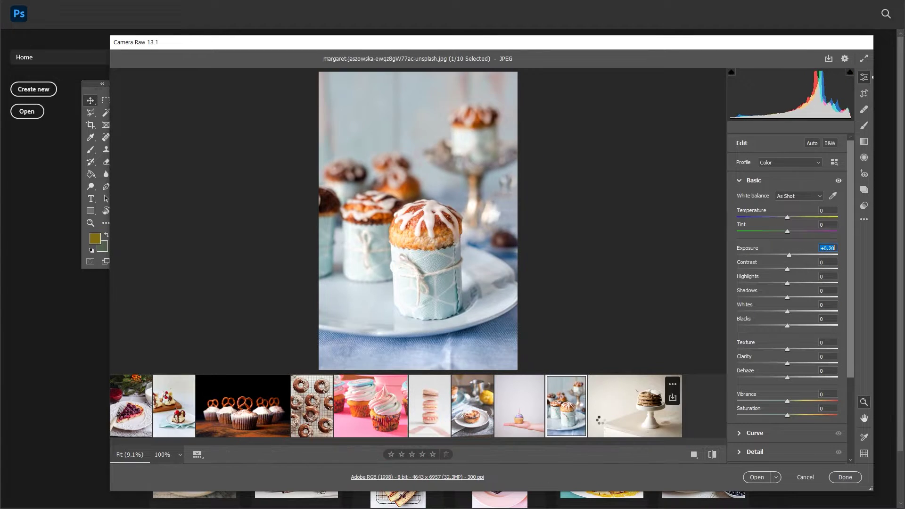
double_click(784, 218)
Shift the tint slightly and raise the muffin photo's exposure, shadows and whites
left_click_drag(787, 231, 790, 231)
left_click(789, 255)
mouse_move(786, 298)
left_mouse_down()
mouse_move(799, 298)
mouse_move(790, 311)
left_mouse_up()
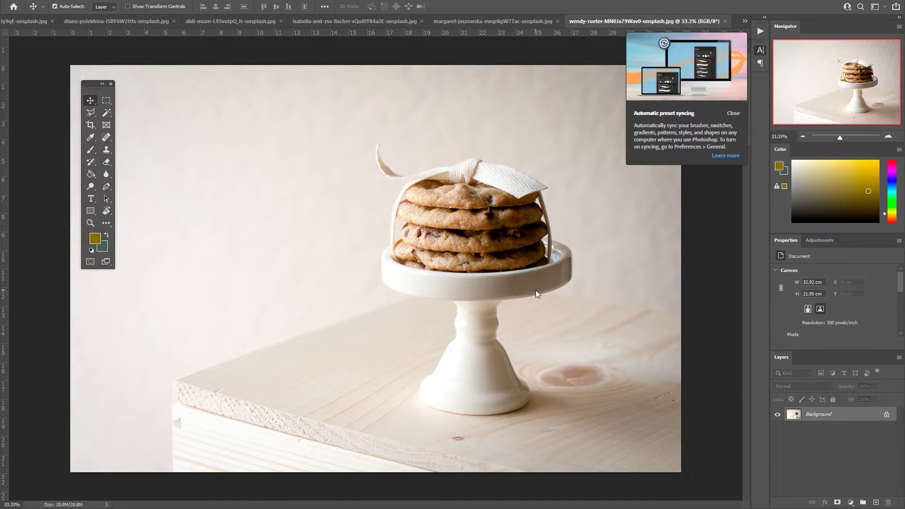
Crop the birthday cupcake photo tightly around the cupcake
left_click(733, 113)
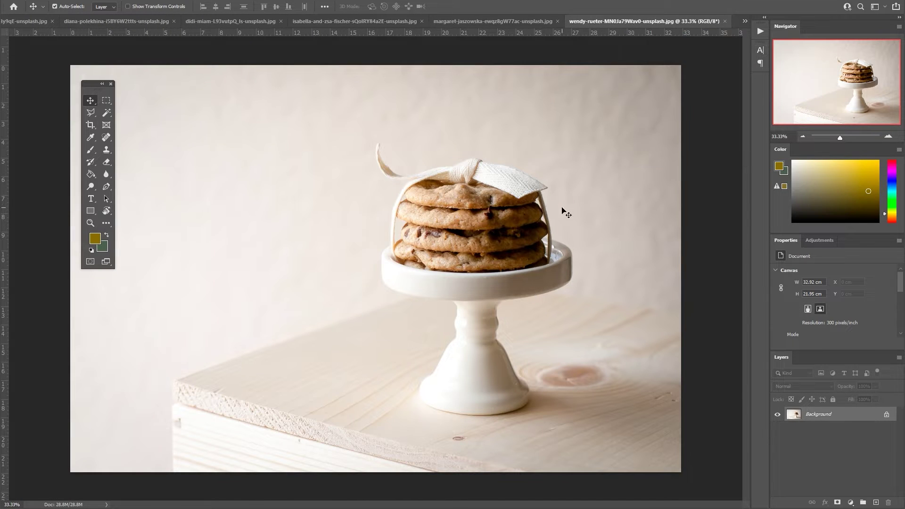
key("ctrl+shift+Tab")
key("ctrl+shift+Tab")
key("c")
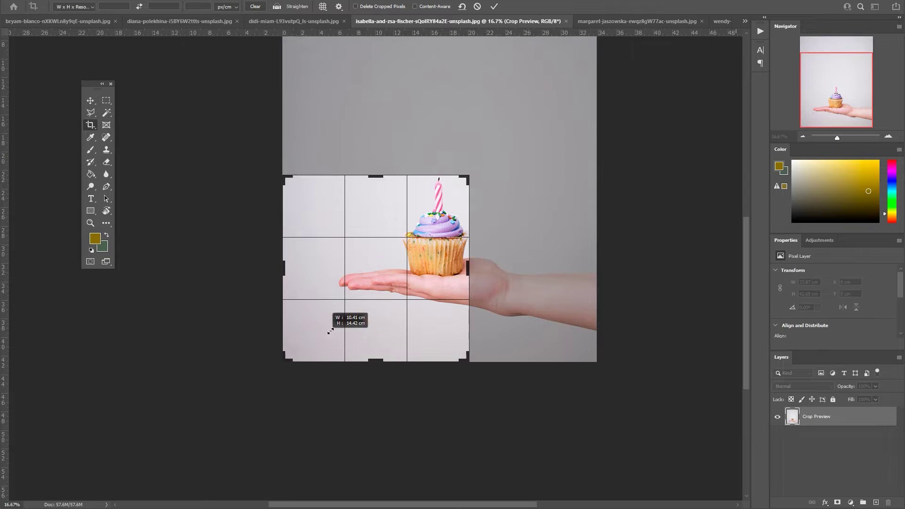
left_click_drag(536, 166, 343, 315)
key("Return")
Trace pen anchors around the candle's left base, left edge, tip and right base
key("ctrl+plus")
key("ctrl+plus")
key("ctrl+plus")
key("p")
scroll(404, 350, "up", 3)
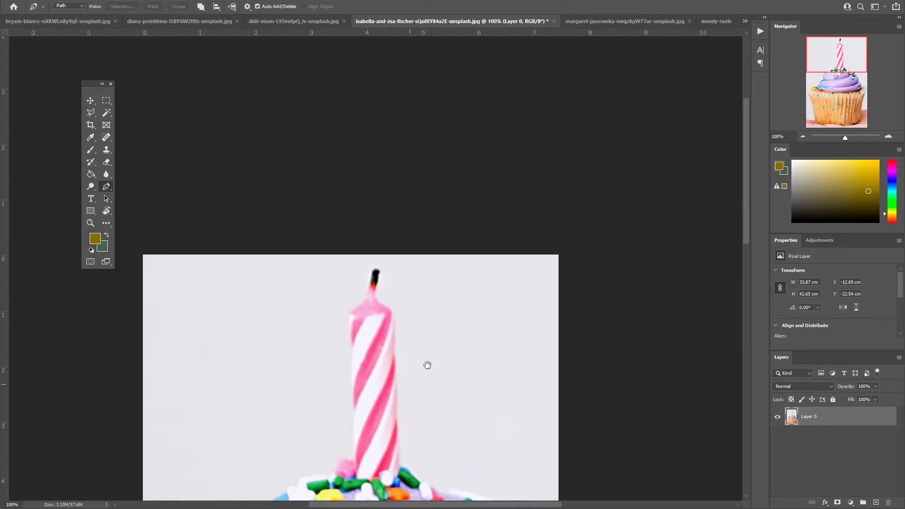
left_click(427, 352)
left_click(422, 204)
left_click(440, 192)
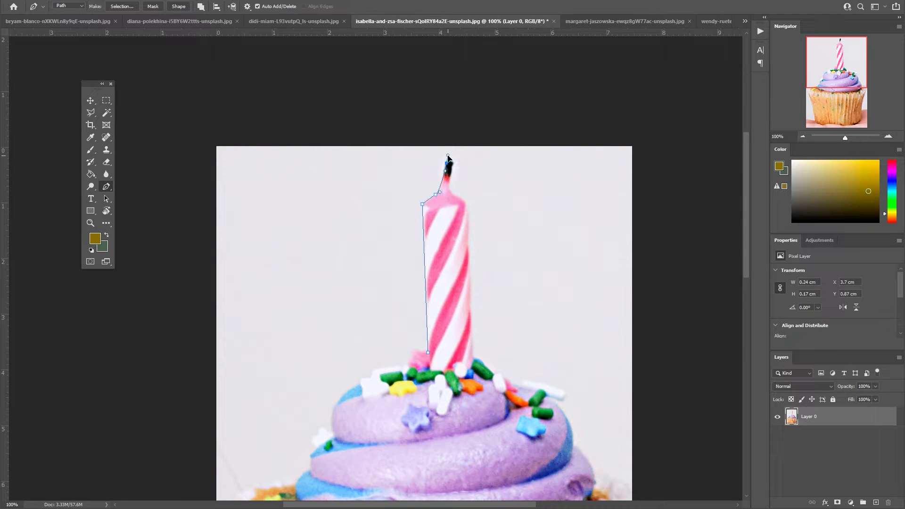
key("ctrl+z")
left_click(473, 359)
Extend the path with curved anchors along the frosting edge toward the liner bottom
left_click_drag(493, 381, 380, 308)
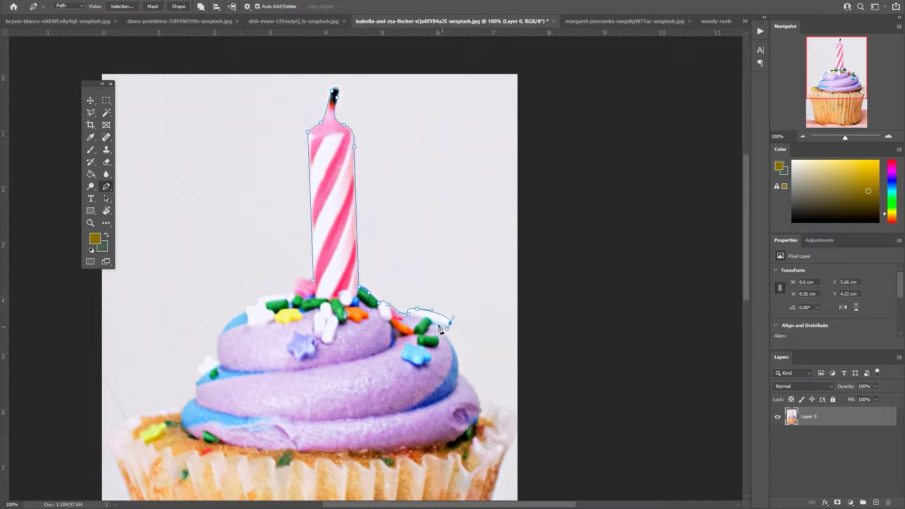
key("ctrl+z")
mouse_move(489, 407)
left_mouse_down()
mouse_move(447, 336)
mouse_move(452, 288)
left_mouse_up()
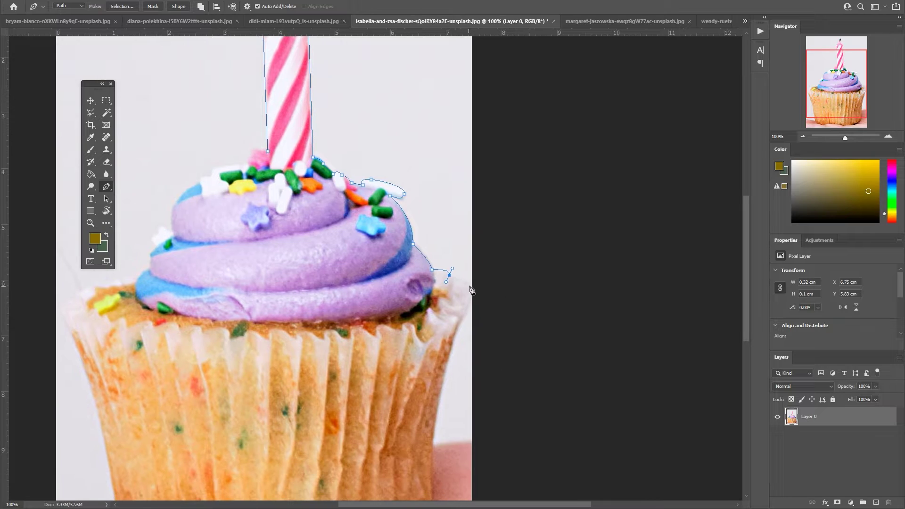
left_click_drag(512, 350, 563, 176)
left_click_drag(481, 316, 481, 415)
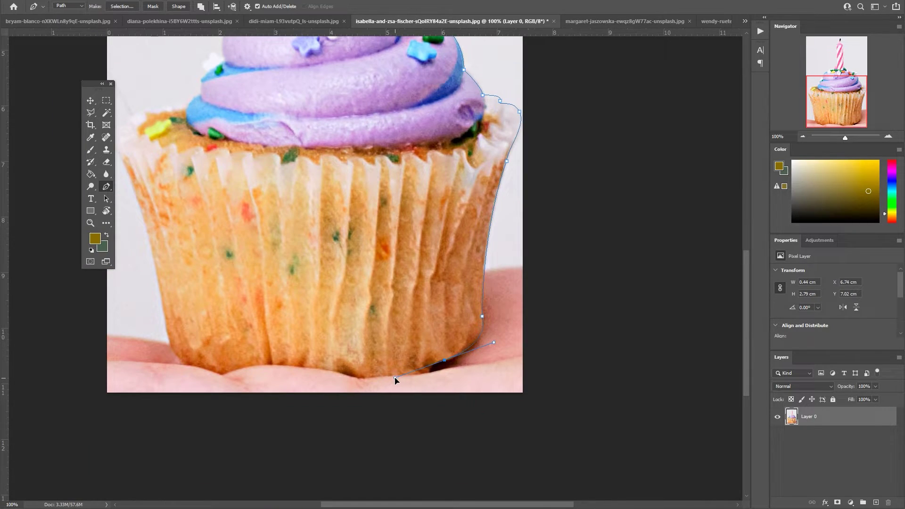
scroll(395, 379, "left", 2)
left_click_drag(315, 378, 241, 368)
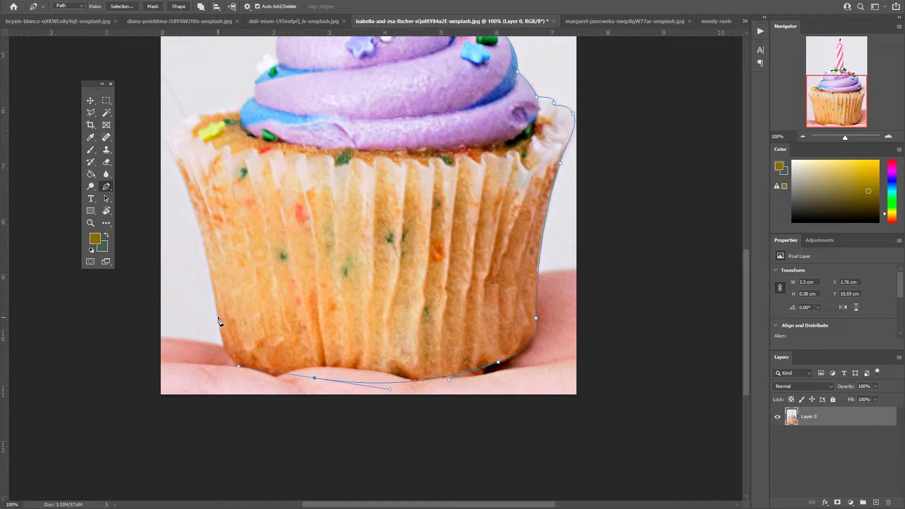
key("ctrl+z")
Continue the path up the cupcake's left edge to the top sprinkles
scroll(255, 278, "left", 4)
scroll(254, 278, "up", 3)
scroll(268, 256, "up", 3)
left_click(294, 301)
left_click_drag(295, 266, 299, 266)
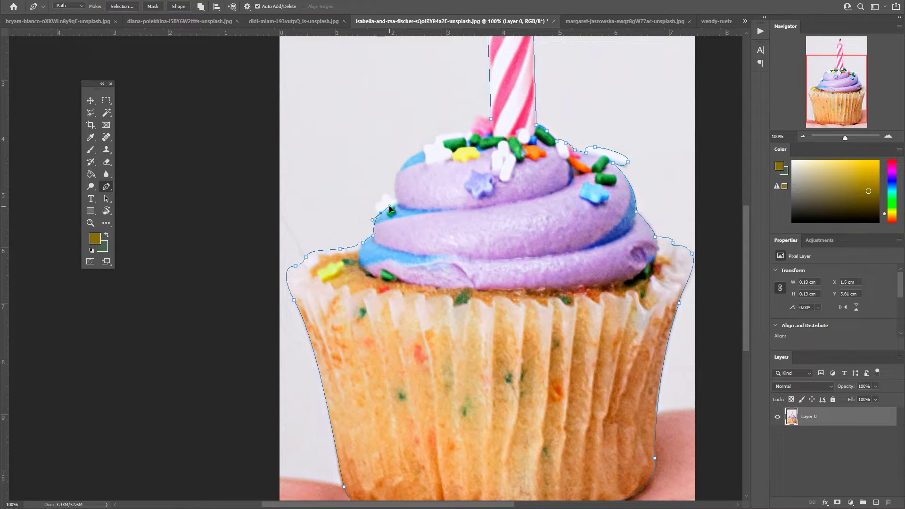
scroll(390, 332, "up", 3)
left_click_drag(418, 286, 448, 273)
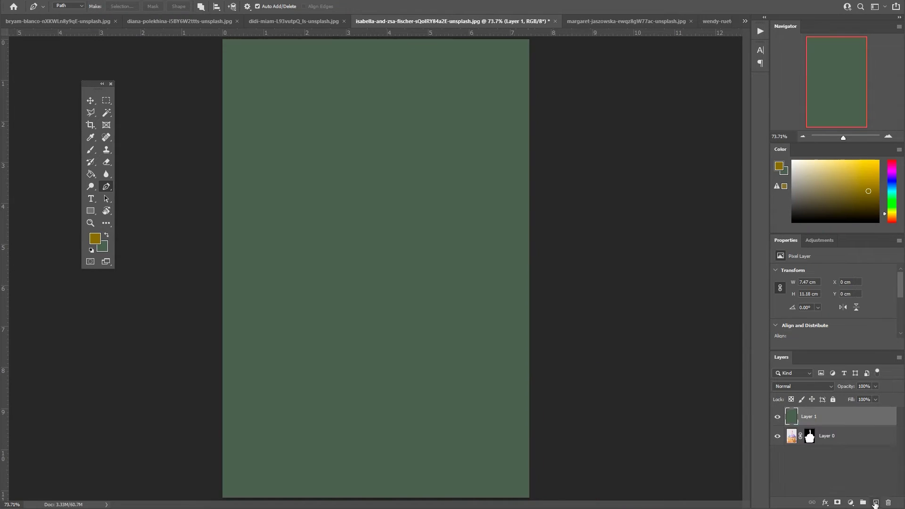
Clear the selection and target the cupcake layer's mask with default black and white colours
left_click(792, 416)
key("s")
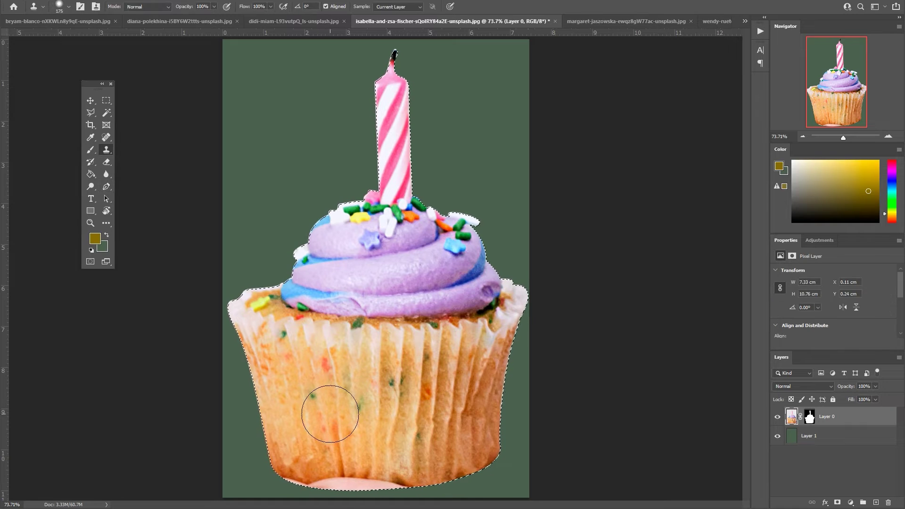
left_click(809, 416)
key("ctrl+d")
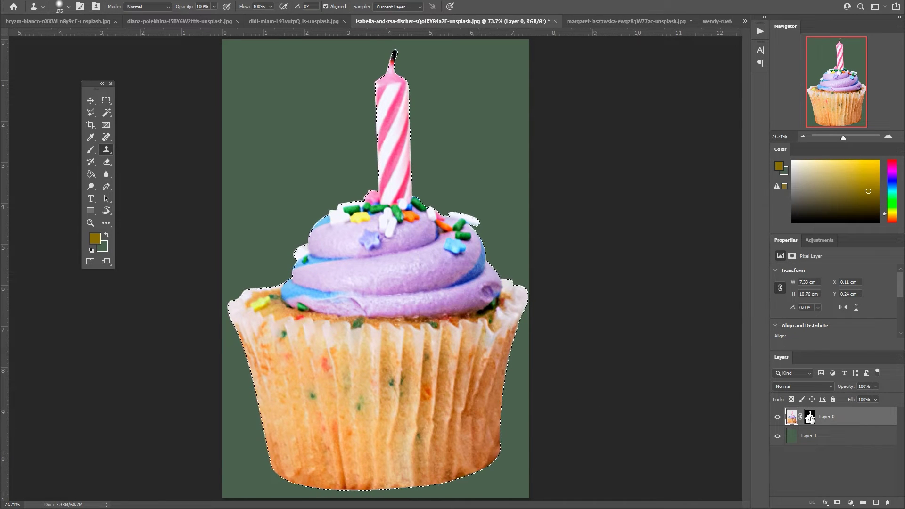
left_click(809, 416)
key("p")
Brush black on the mask to remove the white sprinkle and tidy the liner's top and bottom edges
key("b")
scroll(398, 259, "up", 5)
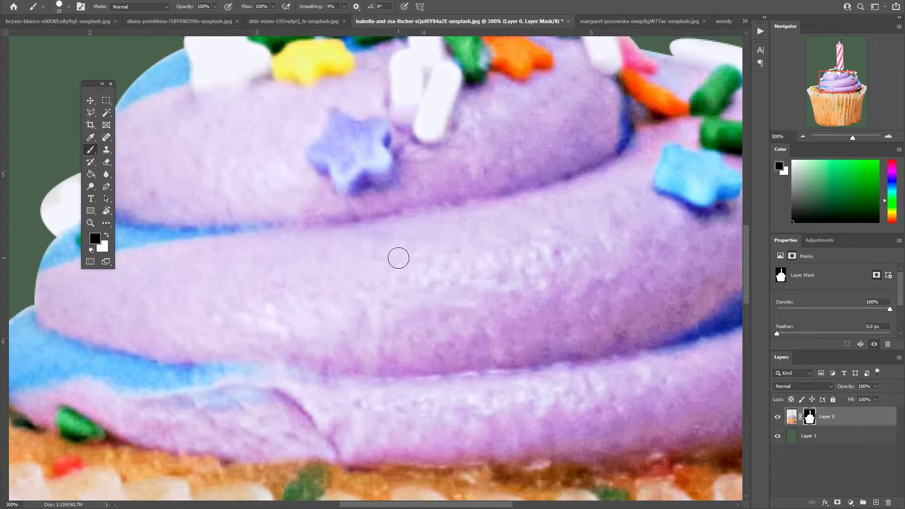
scroll(398, 259, "left", 5)
mouse_move(355, 298)
left_mouse_down()
mouse_move(374, 303)
mouse_move(384, 290)
left_mouse_up()
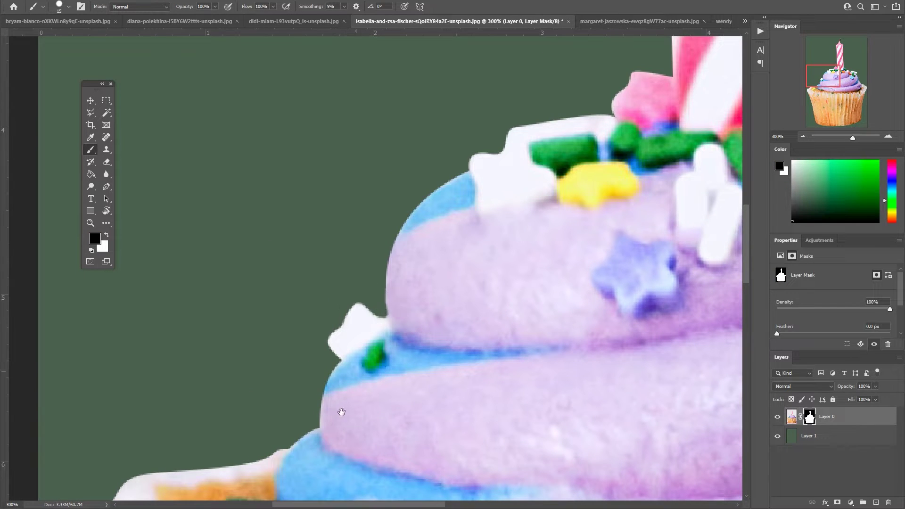
scroll(377, 301, "down", 5)
scroll(377, 301, "left", 5)
left_click_drag(305, 309, 426, 296)
scroll(556, 358, "down", 8)
scroll(556, 358, "right", 5)
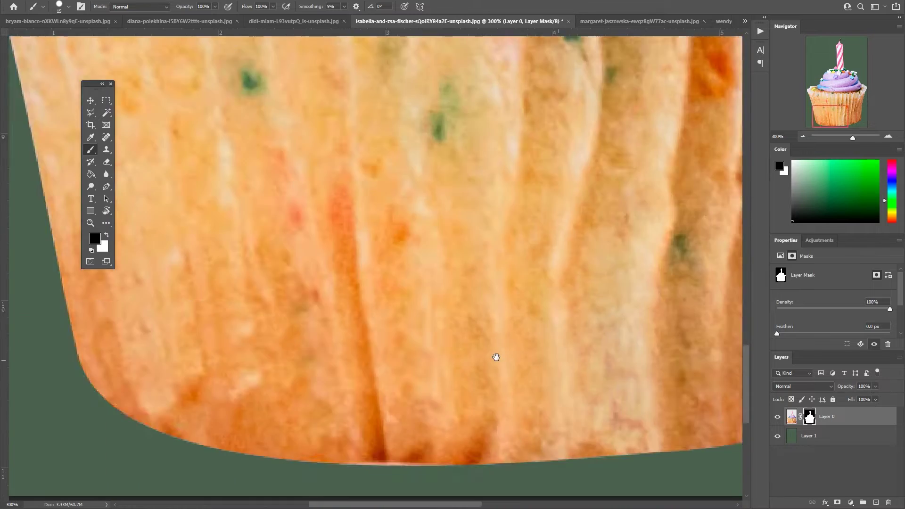
scroll(556, 363, "down", 2)
left_click_drag(351, 401, 465, 414)
Trim the pink fringe on the candle's shoulder and round off the wick tip in the mask
scroll(513, 377, "right", 5)
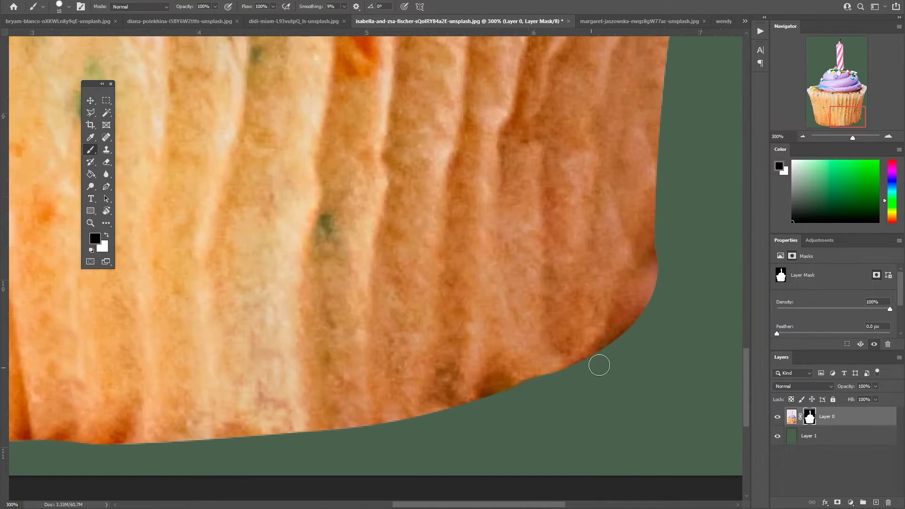
scroll(592, 367, "up", 8)
scroll(563, 348, "up", 8)
scroll(542, 349, "left", 2)
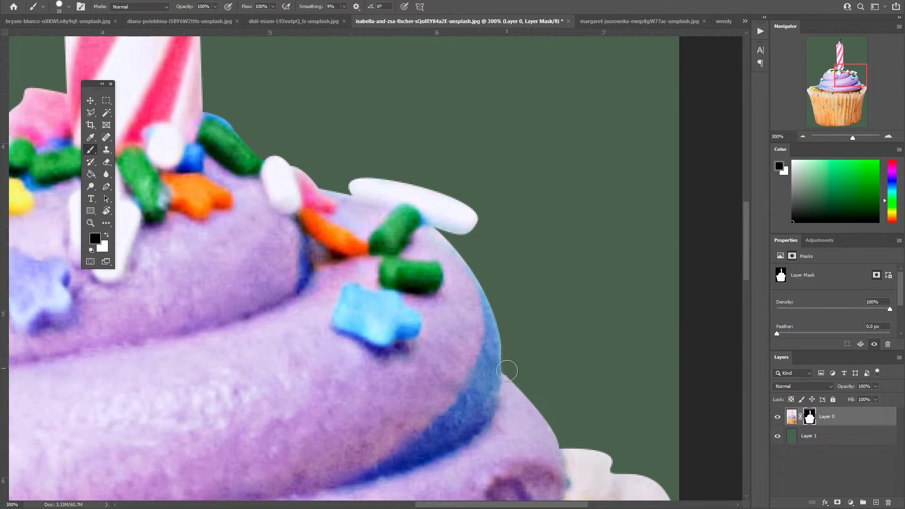
scroll(507, 371, "up", 5)
scroll(477, 313, "left", 4)
scroll(424, 293, "up", 8)
scroll(357, 275, "left", 2)
left_click_drag(476, 252, 491, 322)
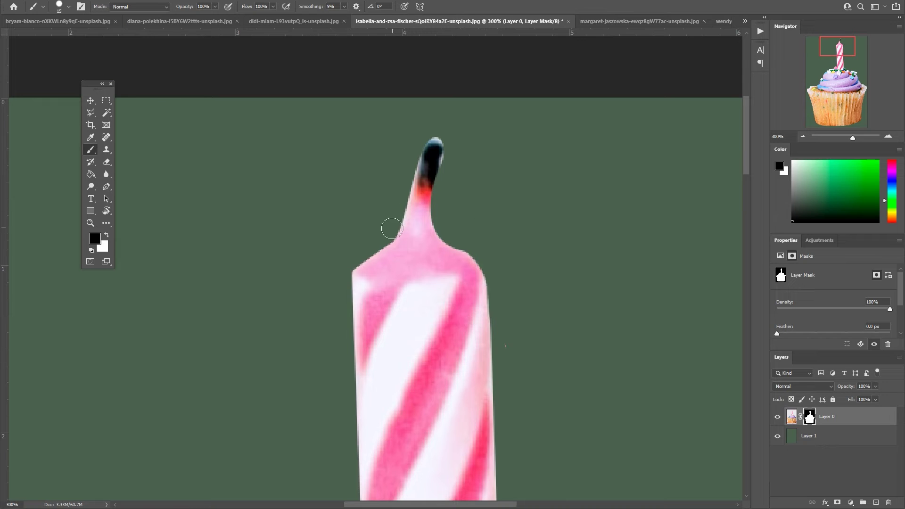
left_click_drag(422, 142, 446, 177)
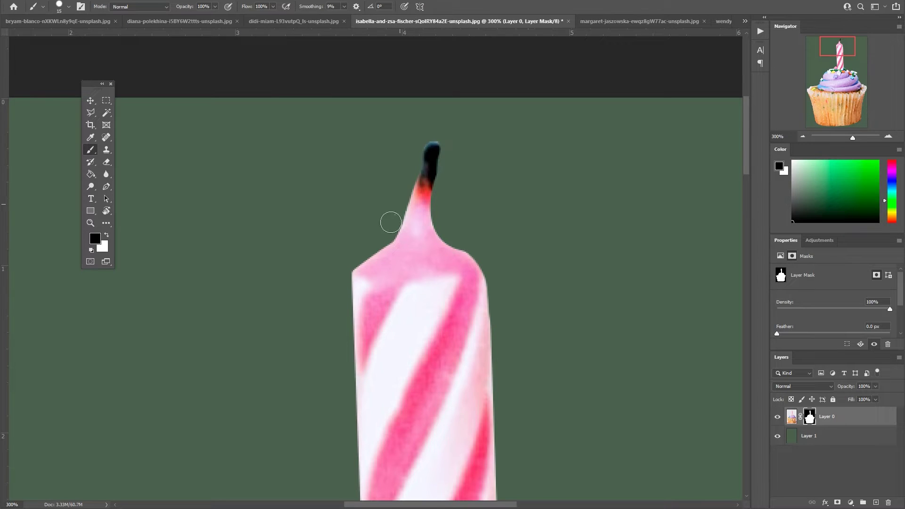
scroll(463, 183, "down", 3)
scroll(492, 160, "down", 3)
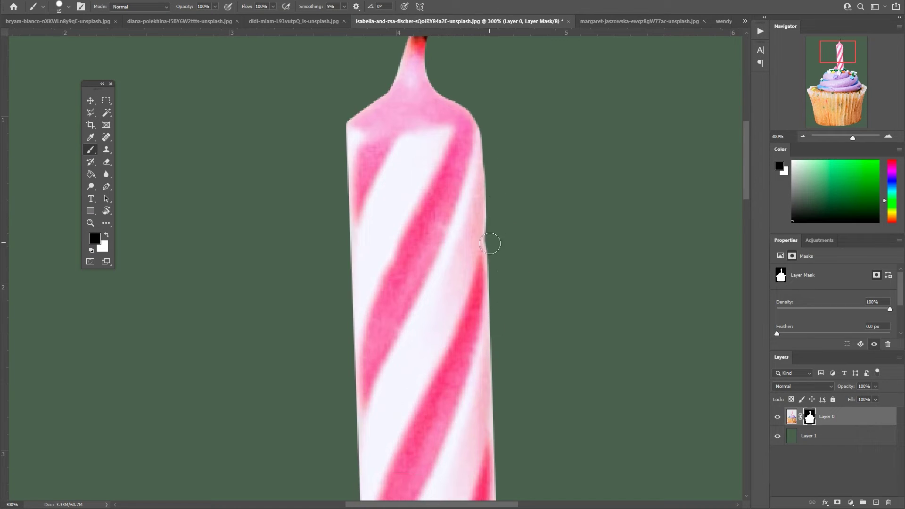
scroll(485, 250, "up", 2)
scroll(485, 250, "left", 2)
scroll(437, 208, "up", 3)
key("ctrl+0")
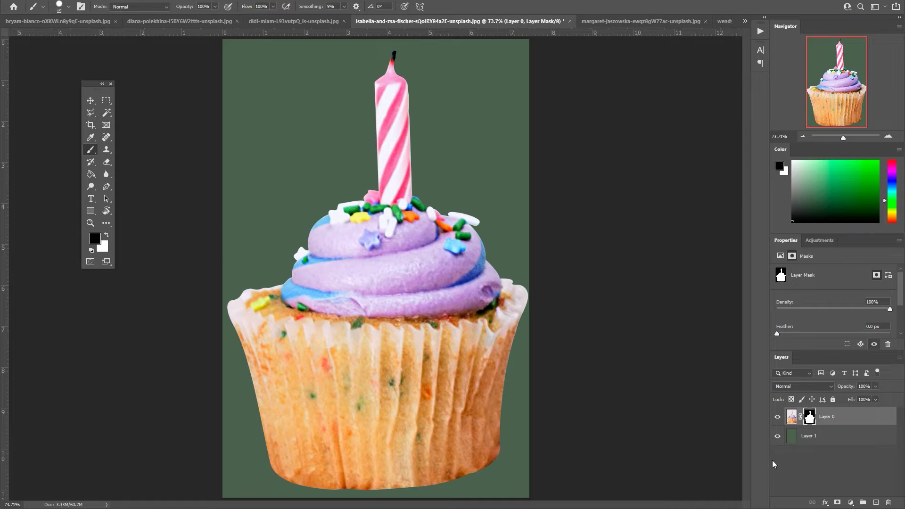
Hide the green backdrop layer and export the cutout as a transparent PNG-24
left_click(777, 436)
key("ctrl+alt+shift+s")
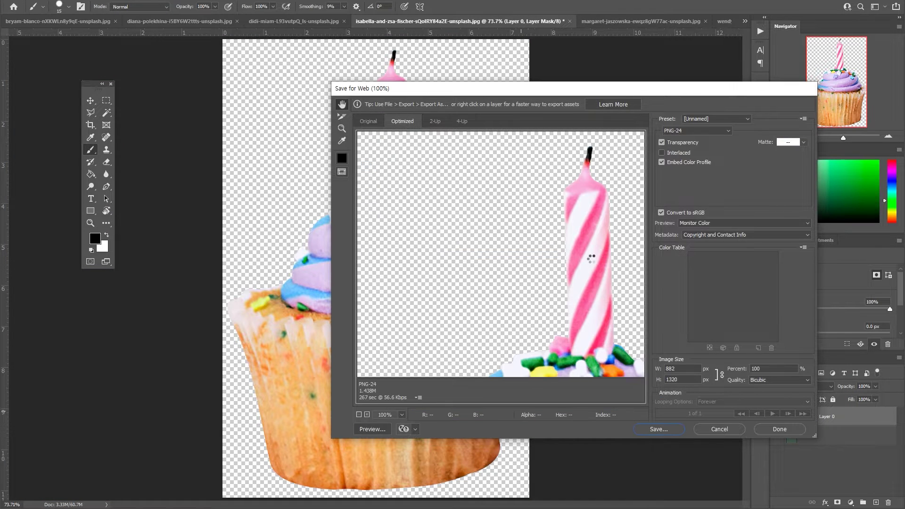
key("Escape")
Close the cupcake document and start cropping the iced muffin photo
left_click(447, 22)
left_click(184, 20)
left_click(700, 22)
left_click(492, 21)
key("c")
left_click_drag(475, 152, 476, 156)
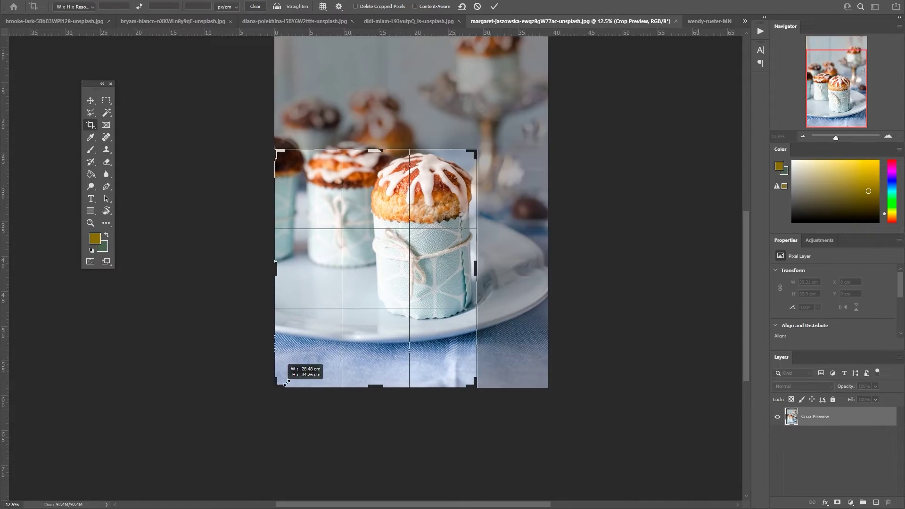
Commit the tight crop around the front muffin and zoom in on its top
left_click_drag(303, 369, 323, 355)
key("Return")
key("ctrl+1")
Start a pen path with curved anchors along the muffin's icing top and edge
key("p")
scroll(393, 202, "up", 3)
left_click(387, 195)
left_click_drag(409, 191, 423, 183)
left_click_drag(476, 170, 544, 156)
scroll(471, 212, "up", 3)
scroll(471, 212, "right", 3)
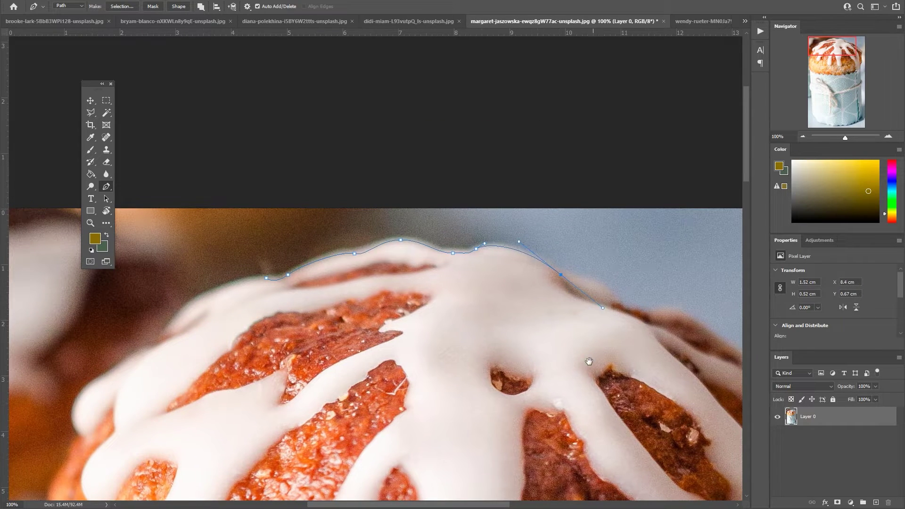
left_click_drag(603, 310, 238, 265)
left_click_drag(255, 257, 265, 287)
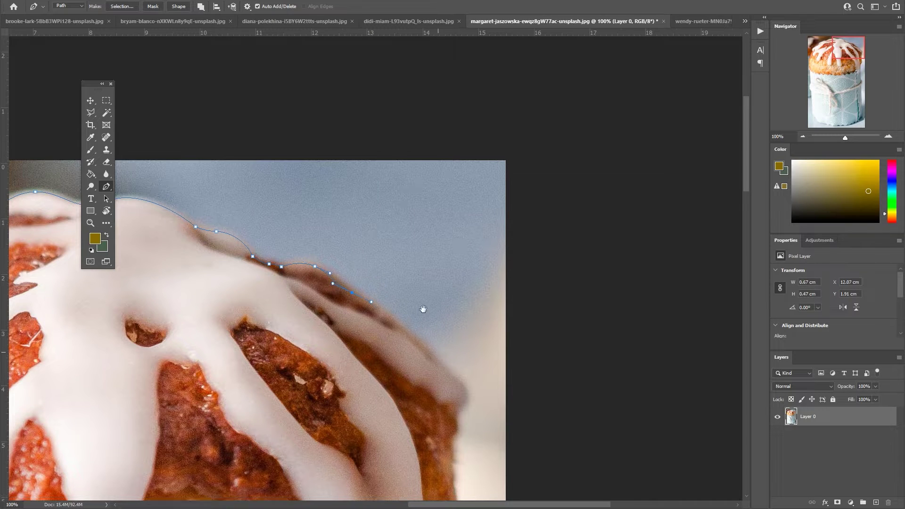
Add anchors down the muffin's right edge to its lower right side
left_click_drag(437, 352, 402, 188)
left_click(400, 204)
left_click(425, 219)
left_click(433, 238)
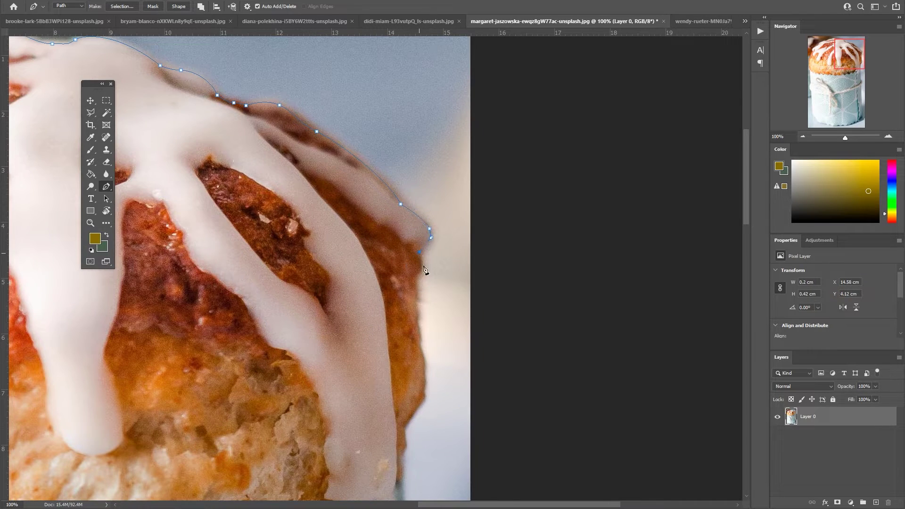
left_click_drag(415, 272, 424, 274)
left_click_drag(461, 300, 551, 196)
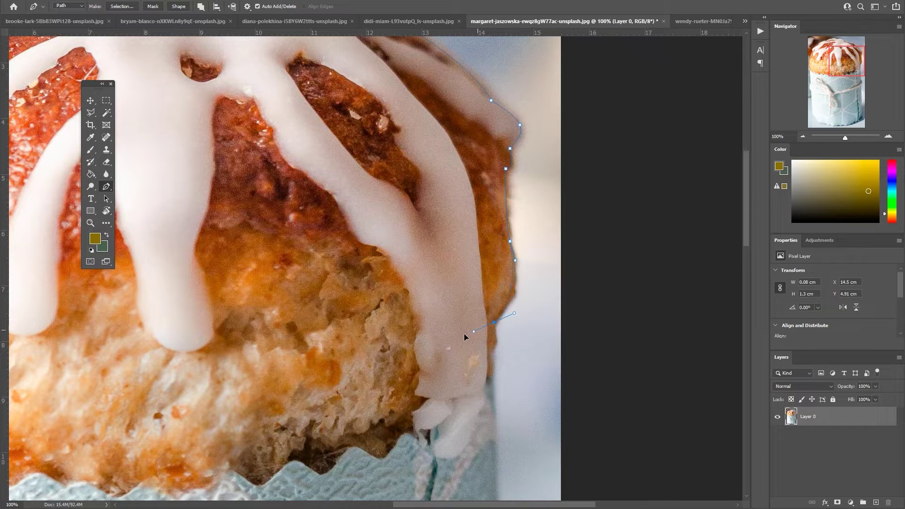
left_click_drag(471, 335, 464, 353)
left_click_drag(465, 353, 524, 185)
left_click_drag(529, 424, 490, 273)
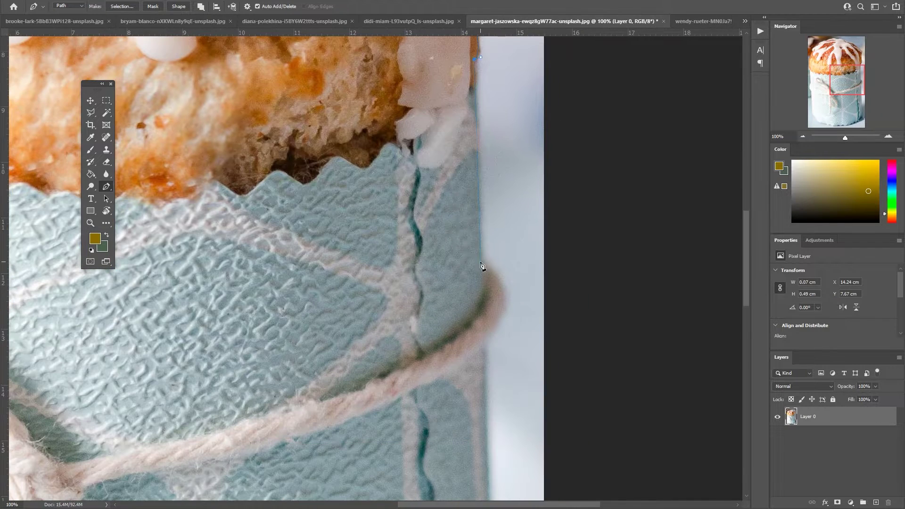
Place path points along the wrapper's right edge and curved base
scroll(484, 292, "down", 3)
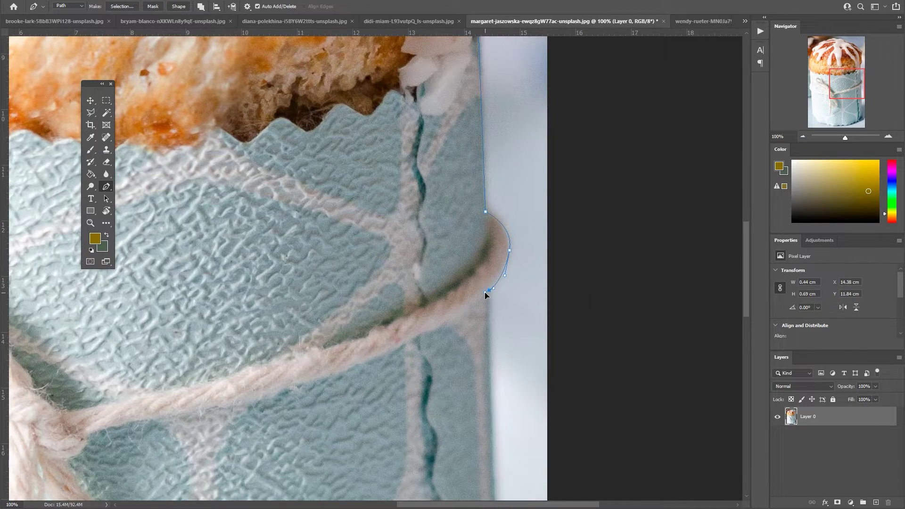
scroll(547, 156, "down", 3)
key("ctrl+minus")
left_click_drag(485, 326, 499, 428)
left_click(499, 428)
scroll(462, 415, "down", 2)
scroll(433, 406, "left", 2)
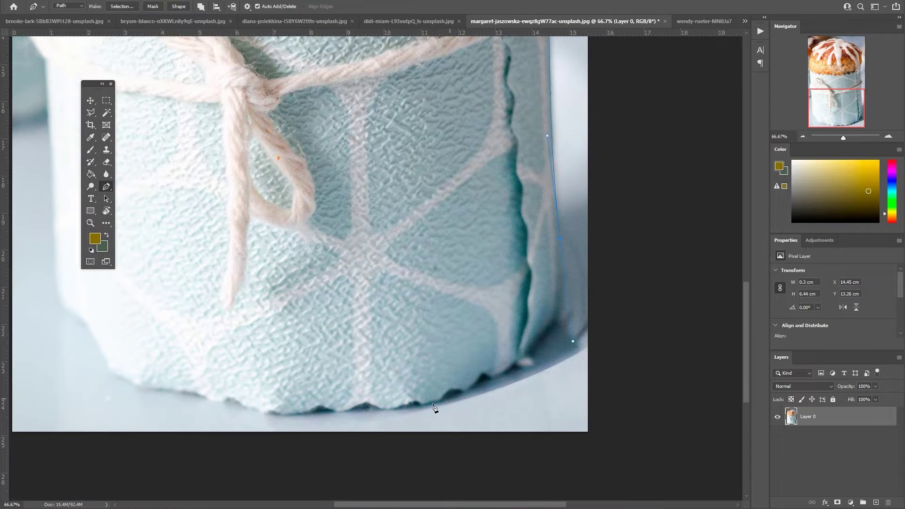
left_click_drag(337, 446, 324, 438)
scroll(320, 405, "left", 5)
left_click(424, 385)
scroll(555, 397, "right", 2)
left_click_drag(359, 386, 319, 348)
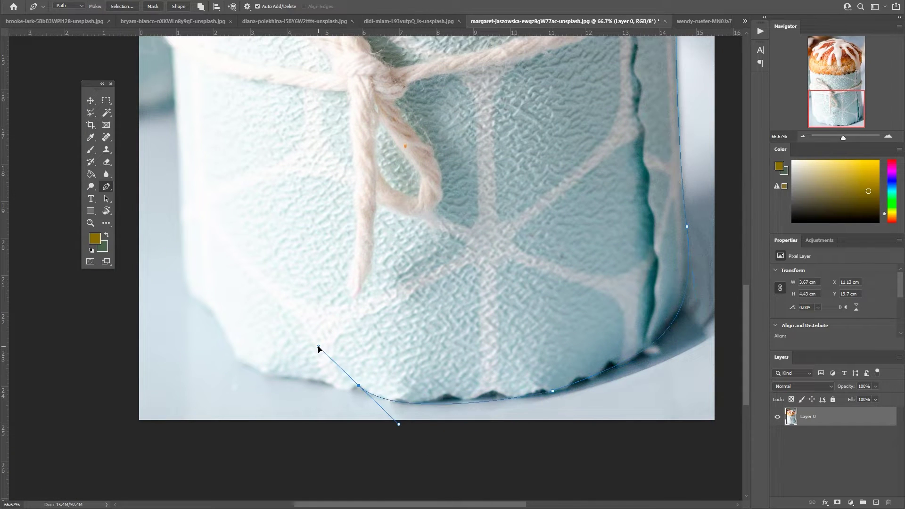
Carry the path around the wrapper's lower left corner and up its left edge
scroll(438, 375, "left", 3)
left_click_drag(361, 359, 311, 357)
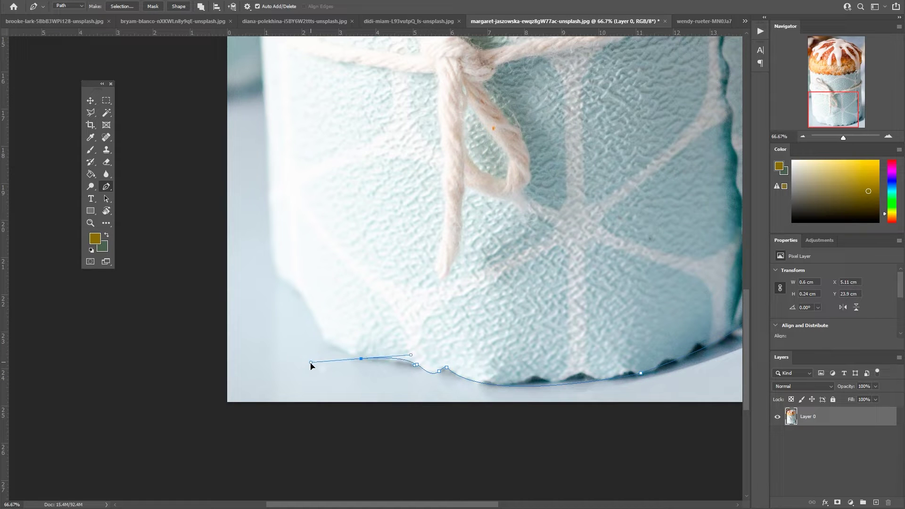
left_click_drag(301, 293, 286, 283)
scroll(305, 294, "up", 2)
scroll(306, 294, "left", 1)
left_click(318, 303)
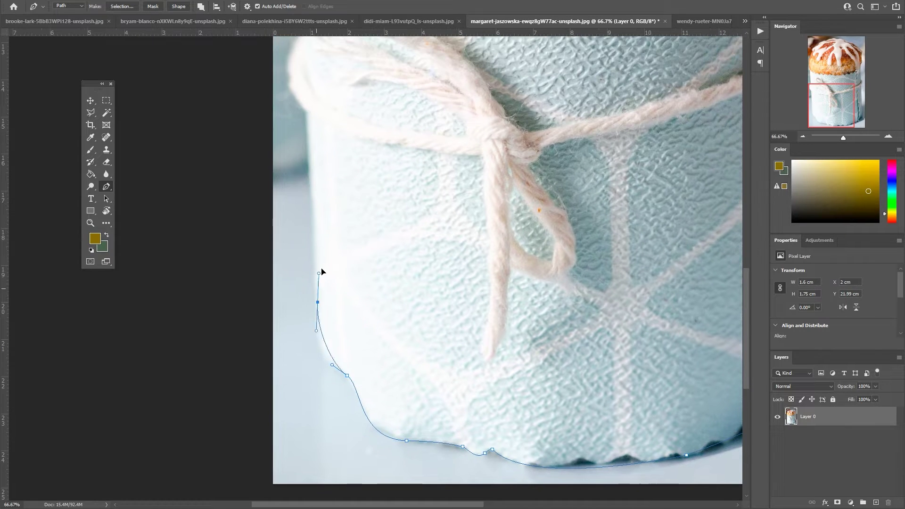
left_click(317, 241)
scroll(317, 241, "up", 3)
scroll(317, 241, "left", 2)
scroll(390, 227, "up", 3)
Curve the path from the wrapper up the muffin's left side to the icing's edge
left_click_drag(384, 261, 414, 227)
left_click(373, 122)
left_click_drag(440, 131, 435, 358)
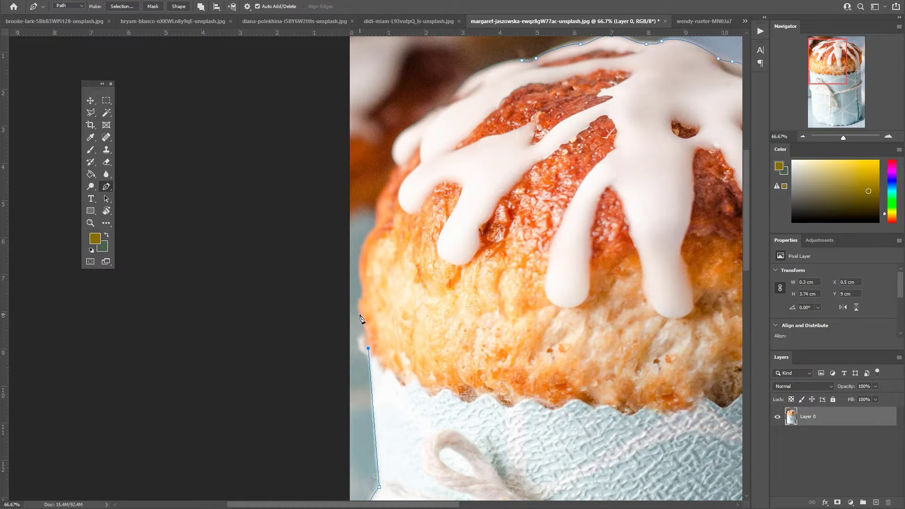
left_click_drag(402, 215, 408, 199)
scroll(366, 295, "up", 2)
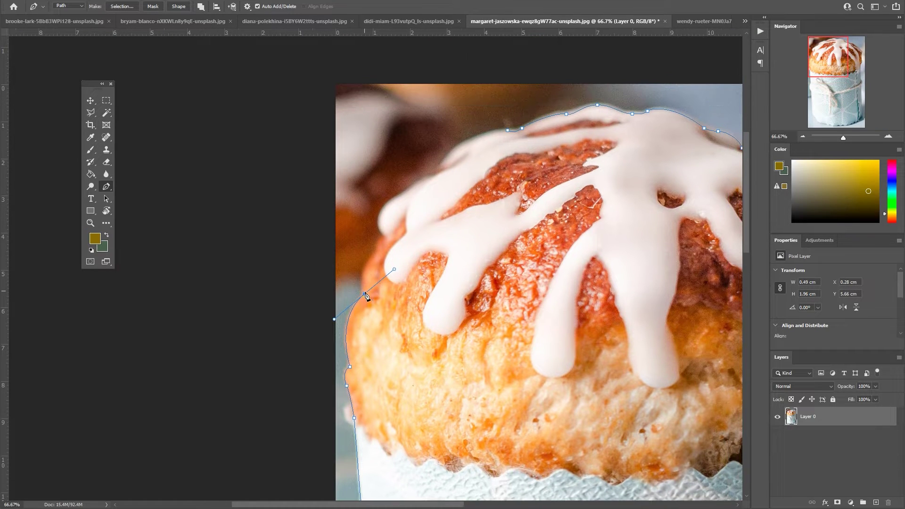
left_click(383, 235)
left_click_drag(394, 233, 368, 312)
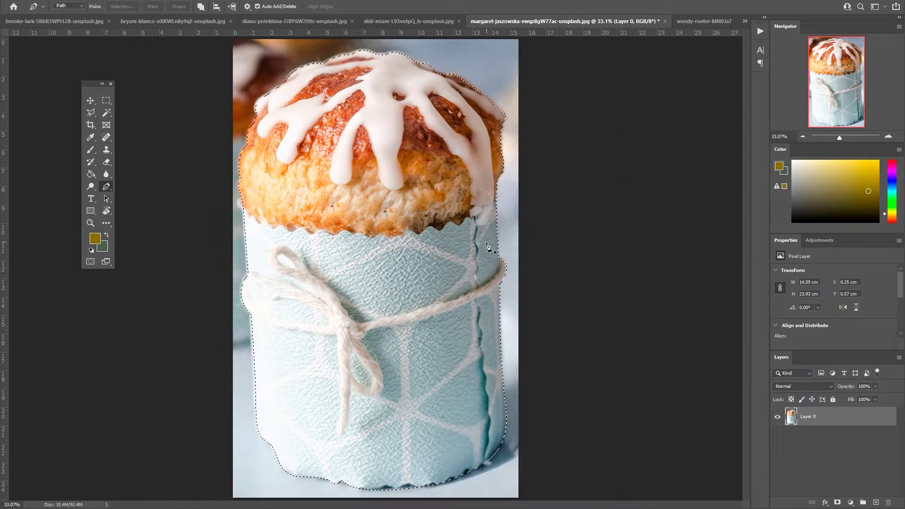
Paint on the layer mask to hide the stray blob and blue sliver under the wrapper
scroll(541, 232, "down", 5)
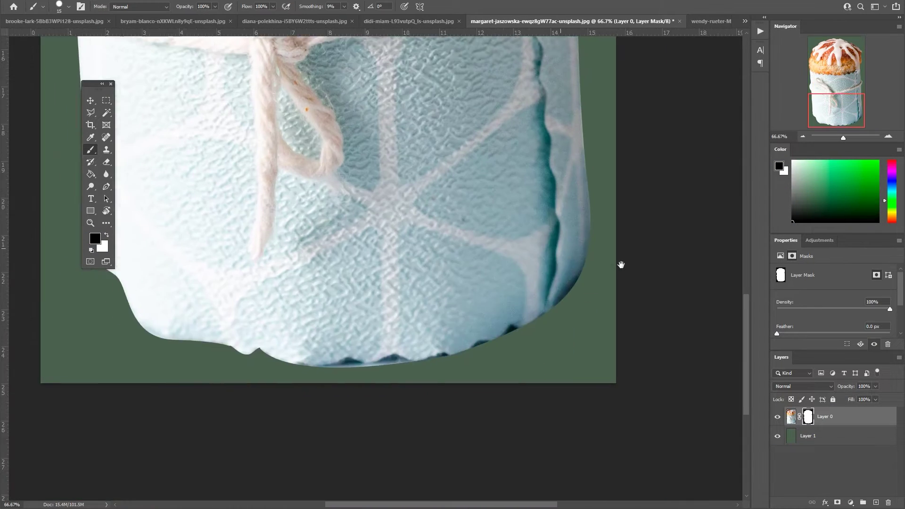
key("ctrl+plus")
scroll(344, 202, "down", 5)
key("b")
left_click_drag(374, 389, 351, 392)
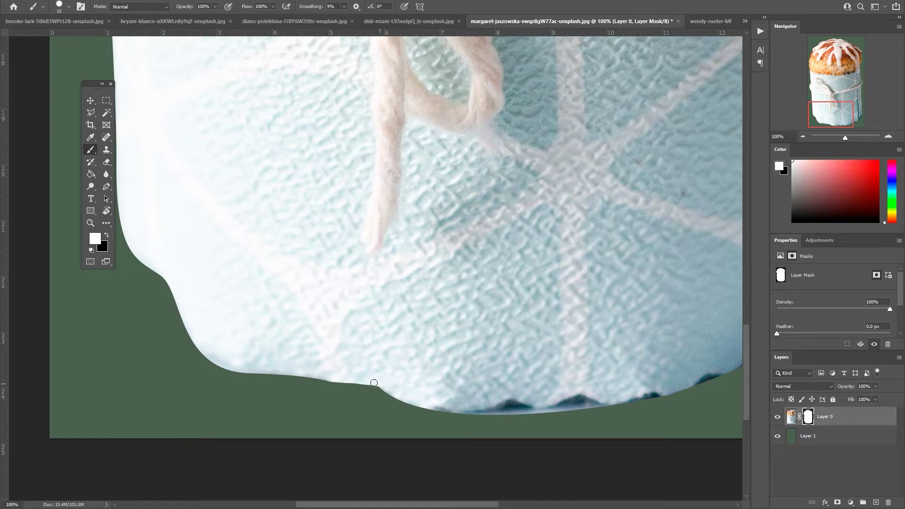
mouse_move(428, 411)
left_mouse_down()
mouse_move(302, 431)
mouse_move(518, 420)
left_mouse_up()
left_click_drag(415, 438, 519, 411)
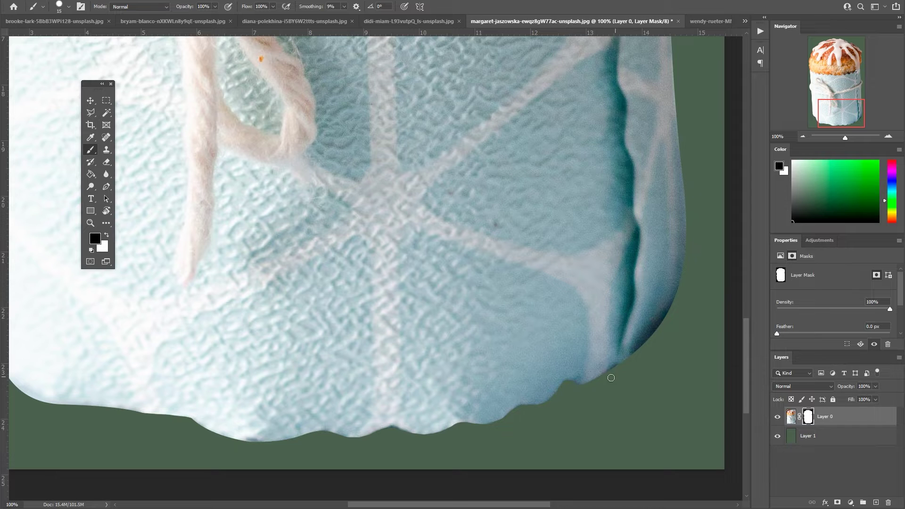
Clone wrapper texture on the photo layer, then return to the mask brush with black and white colours
scroll(456, 429, "left", 3)
key("s")
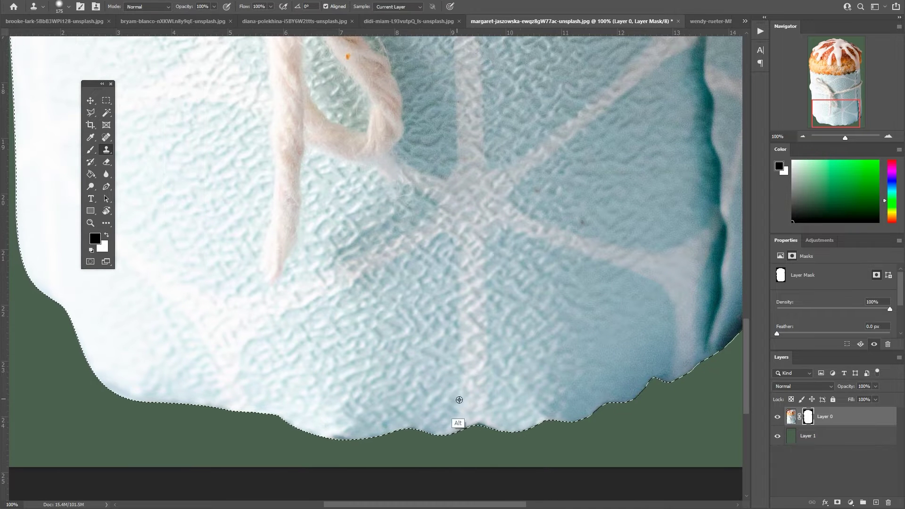
key("ctrl+2")
scroll(471, 411, "right", 3)
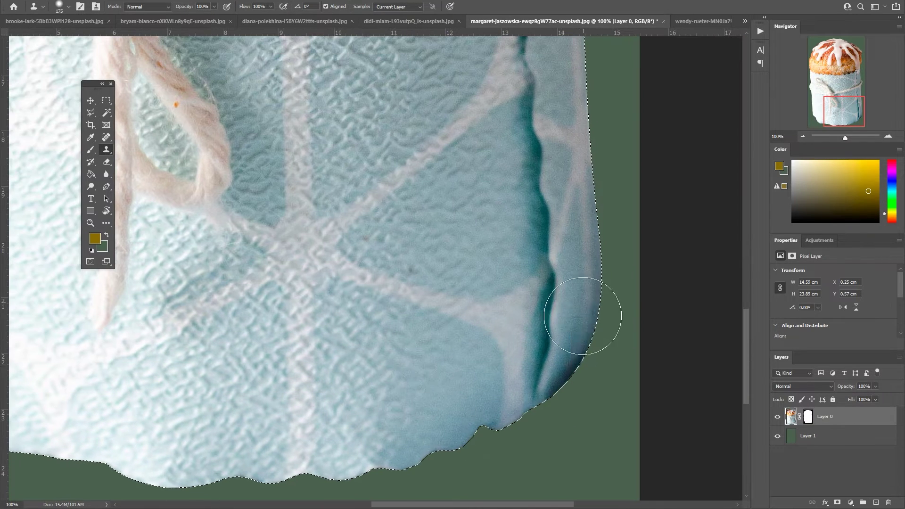
key("ctrl+backslash")
key("b")
key("d")
Inspect the cleaned liner and icing edges, fit the image on screen and hide the green backing
scroll(479, 214, "up", 5)
scroll(479, 215, "up", 10)
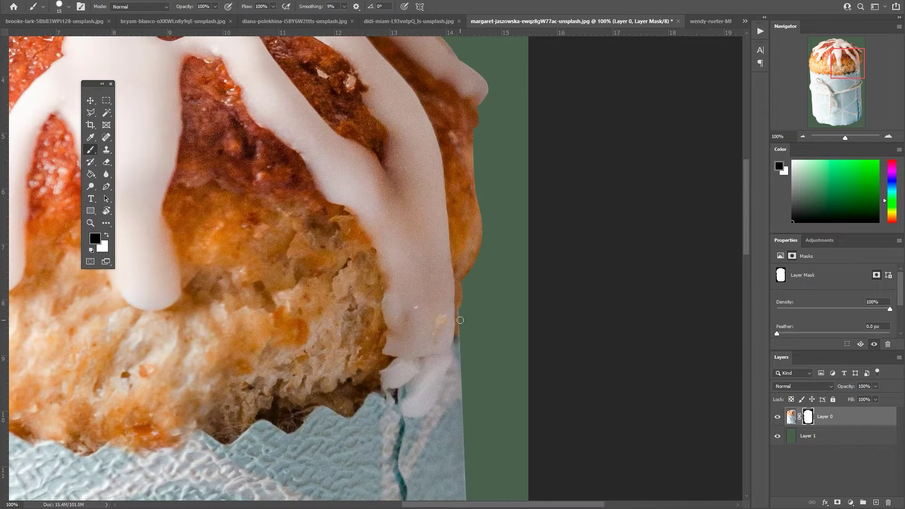
scroll(460, 320, "up", 4)
scroll(473, 240, "up", 2)
scroll(473, 239, "left", 2)
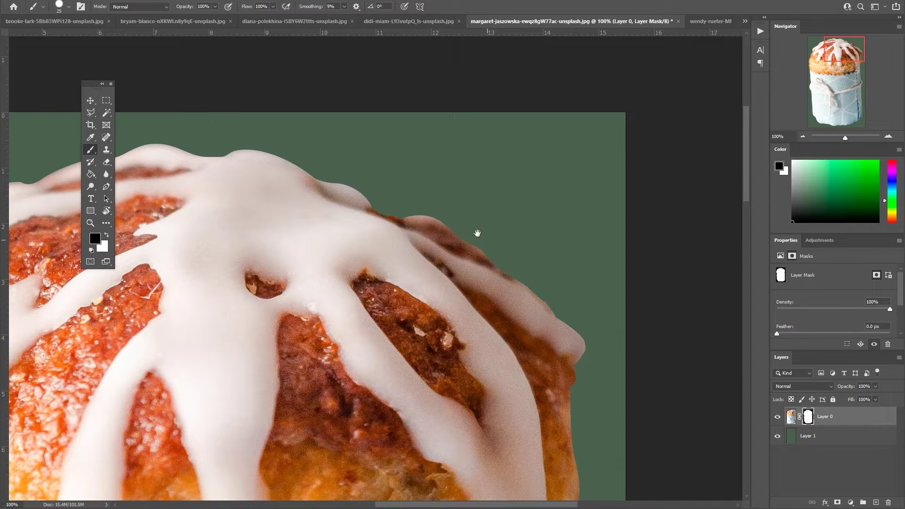
scroll(477, 233, "up", 2)
scroll(454, 287, "left", 2)
scroll(477, 327, "left", 3)
scroll(406, 282, "down", 2)
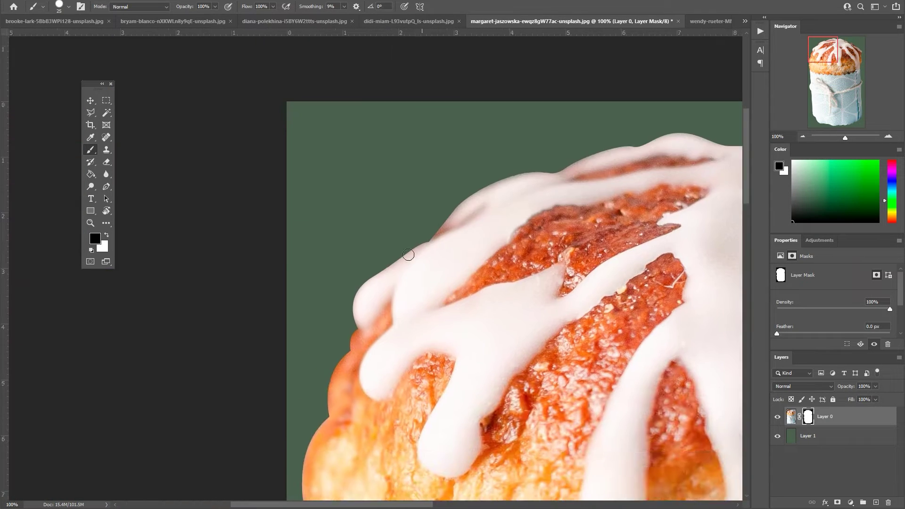
scroll(408, 254, "down", 5)
scroll(391, 361, "left", 2)
scroll(444, 425, "down", 7)
scroll(434, 184, "down", 4)
scroll(434, 184, "right", 4)
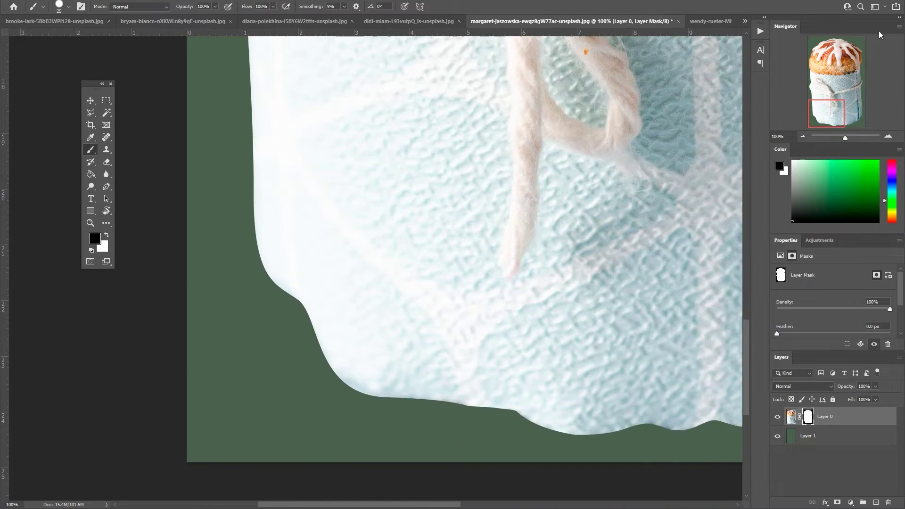
scroll(424, 235, "right", 3)
scroll(374, 359, "up", 3)
scroll(373, 360, "left", 2)
key("ctrl+0")
left_click(777, 435)
left_click(777, 435)
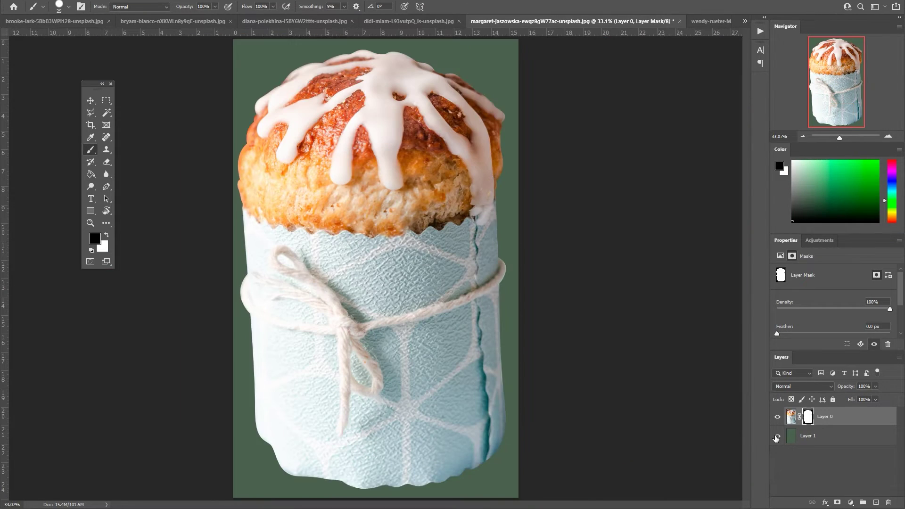
Preview the Save for Web export settings, cancel, and show the green backing layer again
key("ctrl+alt+shift+s")
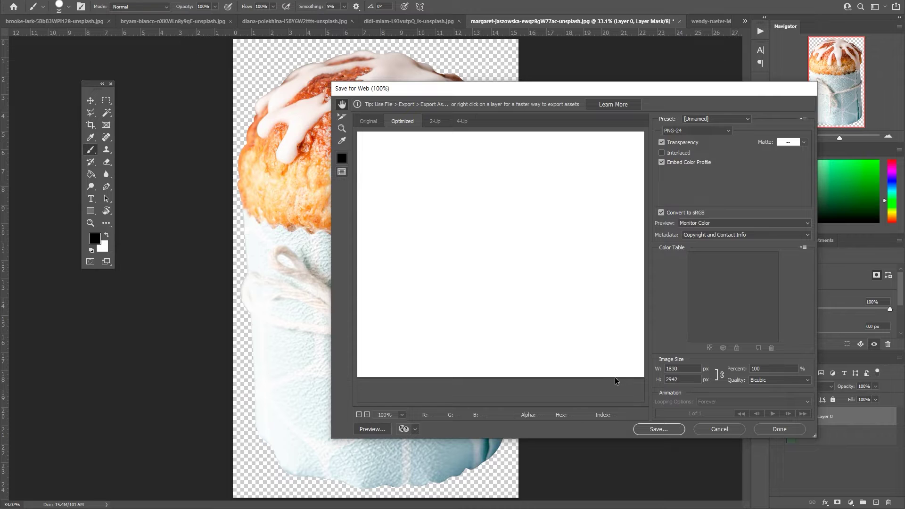
left_click(717, 429)
left_click(777, 436)
Place a pen point at the wrapper's left edge, hide the green backing and reopen Save for Web
key("p")
left_click(255, 415)
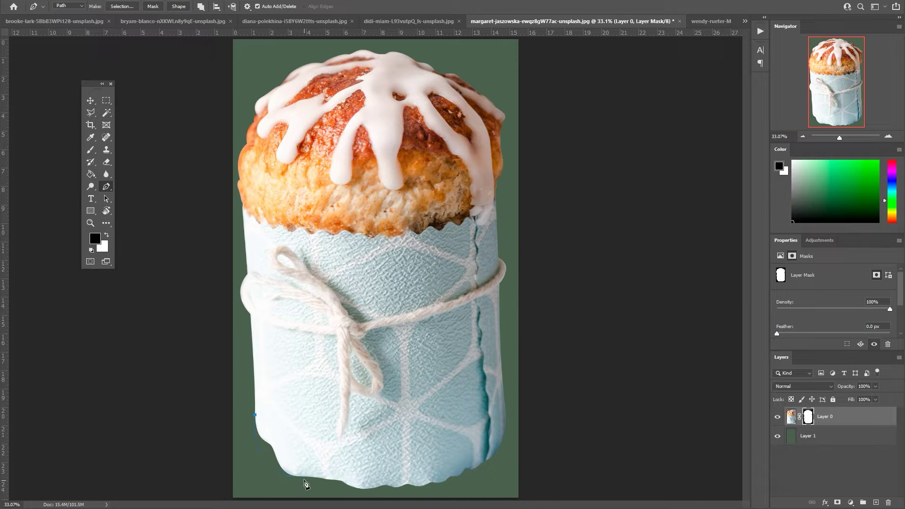
left_click(777, 435)
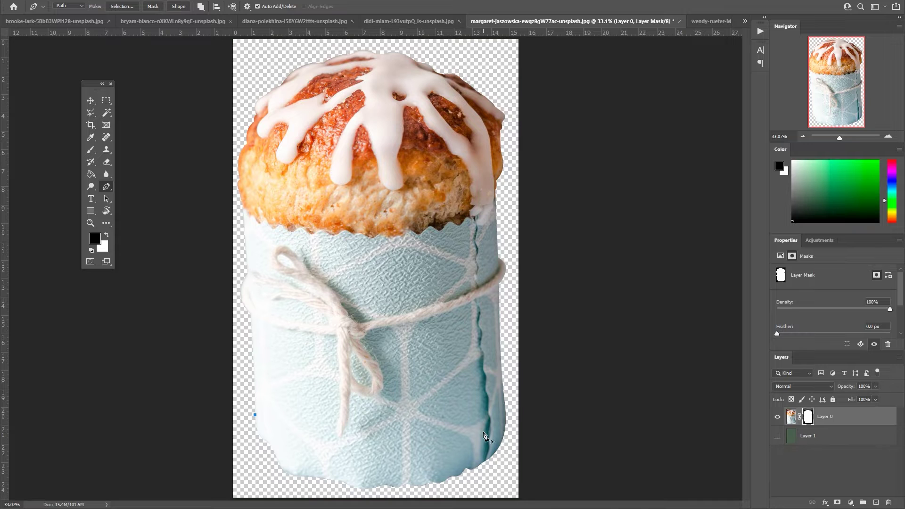
key("ctrl+alt+shift+s")
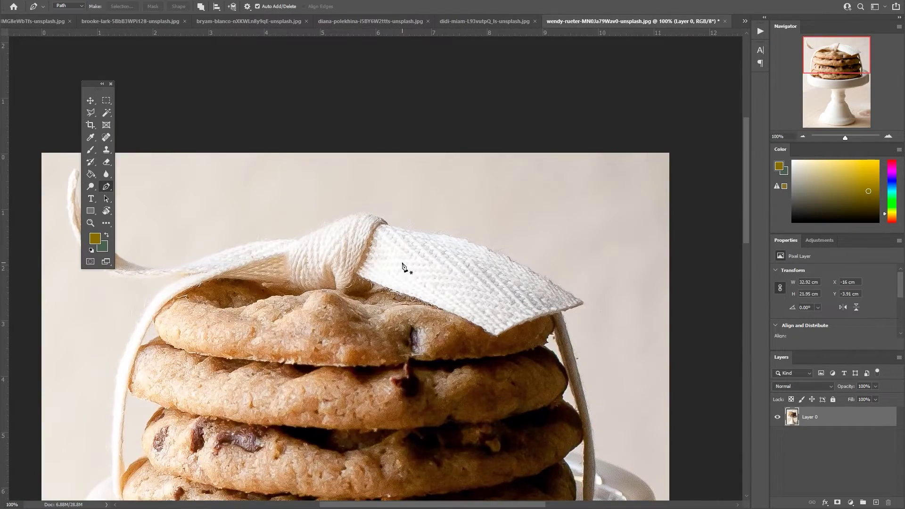
Start the pen outline at the napkin's top left and trace over its fold to the corner
scroll(372, 207, "up", 1)
left_click(214, 276)
left_click_drag(396, 244, 439, 308)
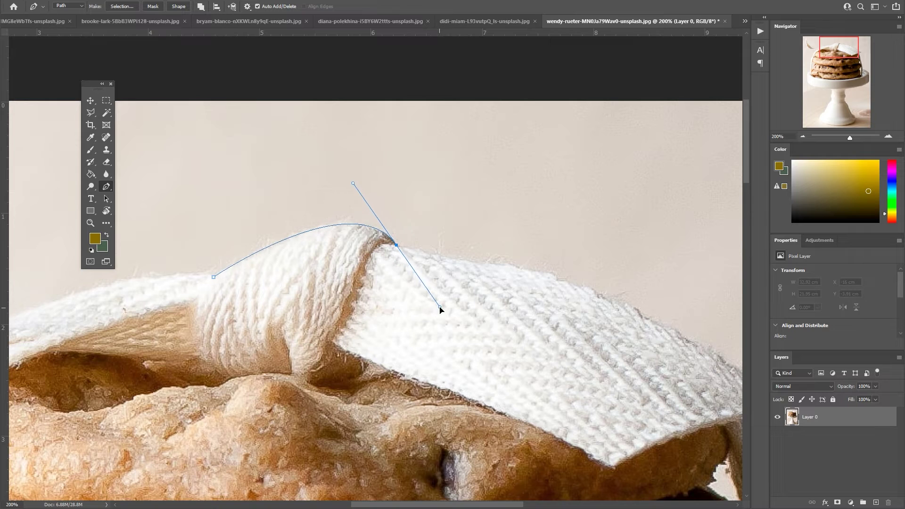
left_click_drag(603, 361, 361, 358)
left_click_drag(264, 263, 309, 269)
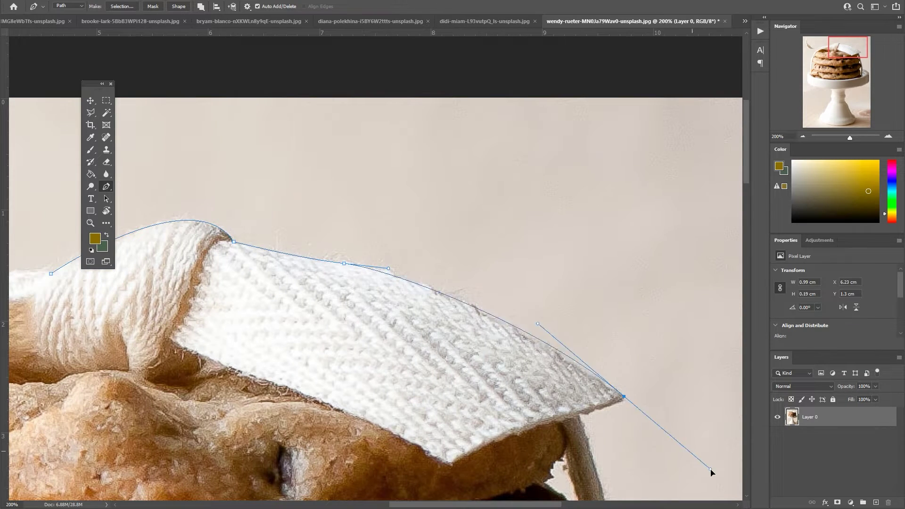
left_click_drag(545, 396, 677, 490)
scroll(677, 490, "down", 2)
left_click(498, 318)
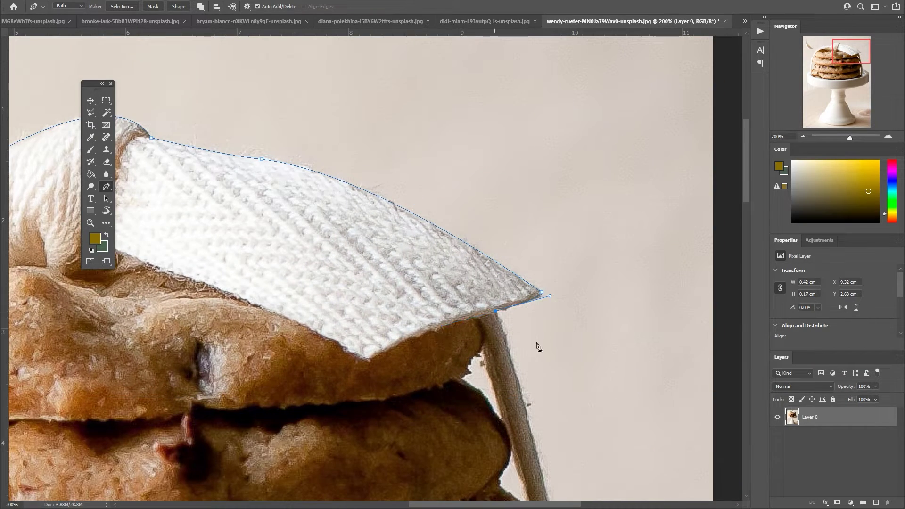
scroll(451, 376, "down", 5)
scroll(451, 376, "right", 3)
Trace the outline down along the stand's handle
left_click_drag(443, 374, 444, 468)
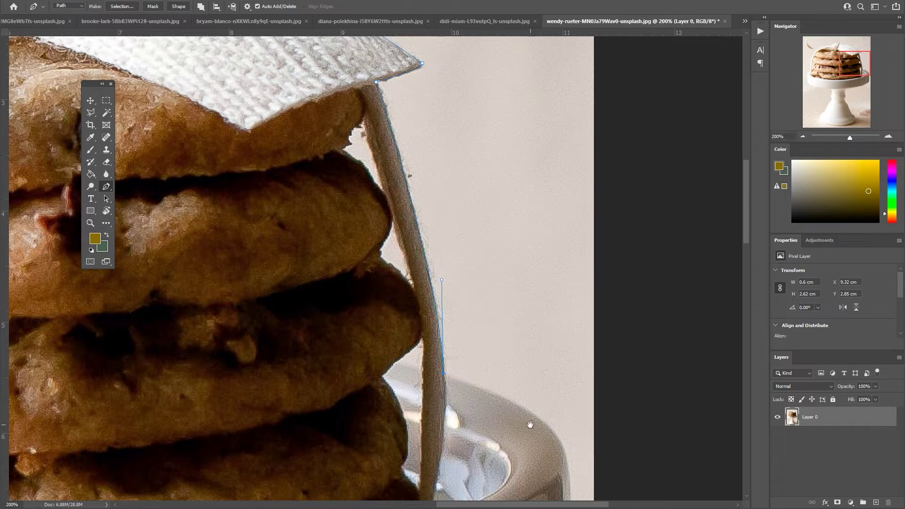
scroll(530, 426, "down", 3)
scroll(476, 282, "right", 2)
left_click_drag(477, 299, 484, 346)
scroll(481, 299, "down", 4)
scroll(481, 299, "left", 2)
mouse_move(506, 287)
left_mouse_down()
mouse_move(447, 307)
mouse_move(504, 293)
left_mouse_up()
scroll(141, 386, "down", 1)
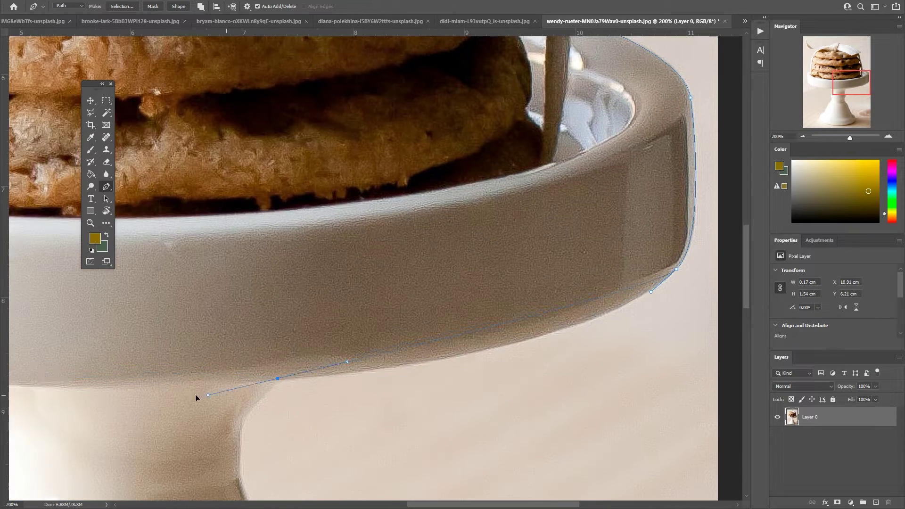
scroll(196, 395, "down", 1)
scroll(283, 368, "down", 2)
Curve the outline under the plate rim to where it meets the stem
mouse_move(412, 325)
left_mouse_down()
mouse_move(245, 343)
mouse_move(413, 324)
left_mouse_up()
left_click(391, 351)
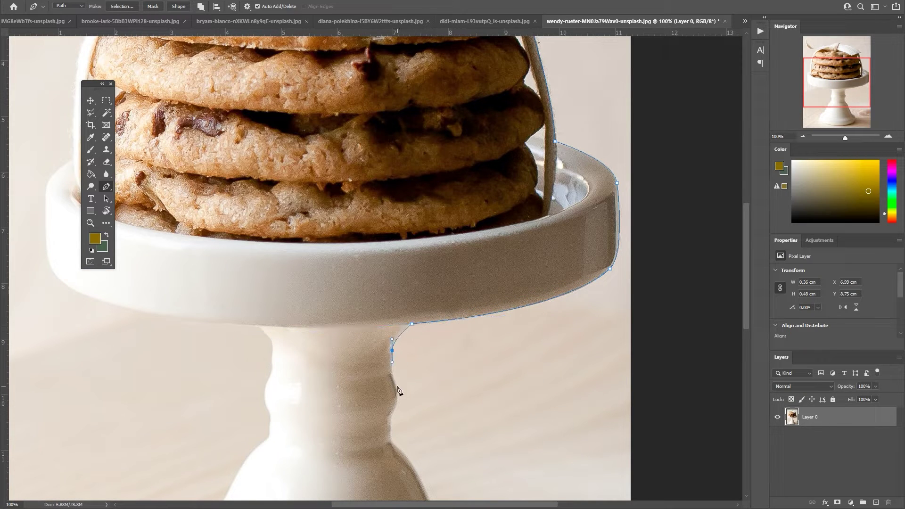
scroll(403, 403, "down", 3)
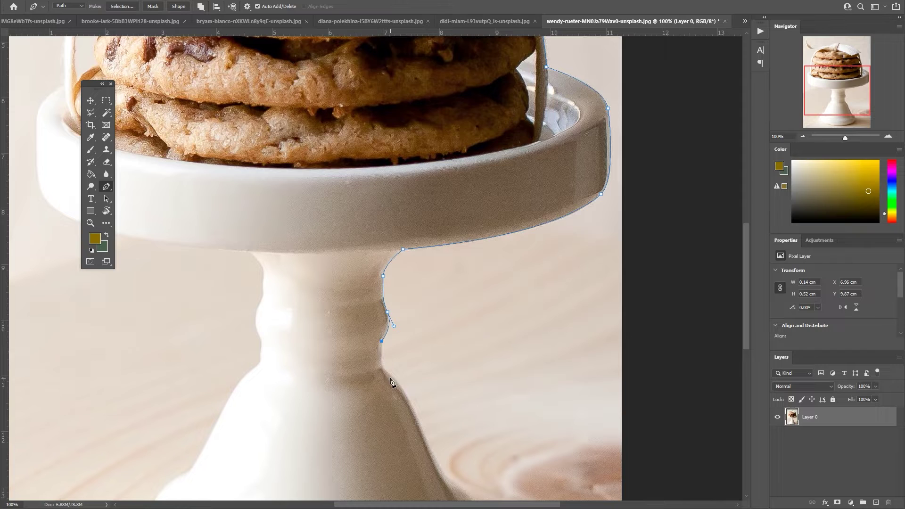
left_click_drag(387, 372, 394, 375)
scroll(391, 377, "down", 3)
scroll(368, 216, "down", 3)
left_click_drag(364, 302, 394, 376)
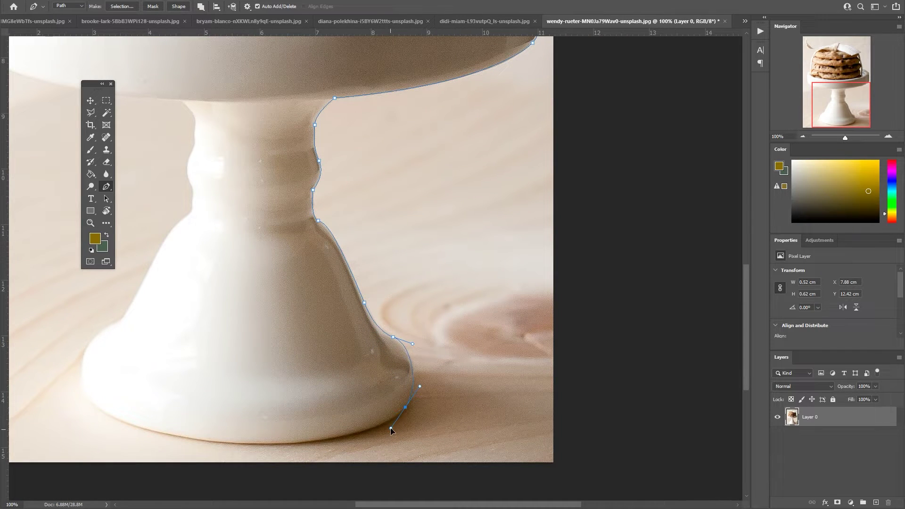
Curve the outline around the stand's base, left foot, stem, neck and bowl rim
scroll(262, 439, "left", 2)
left_click_drag(242, 440, 174, 434)
left_click_drag(113, 385, 108, 357)
left_click_drag(187, 306, 295, 341)
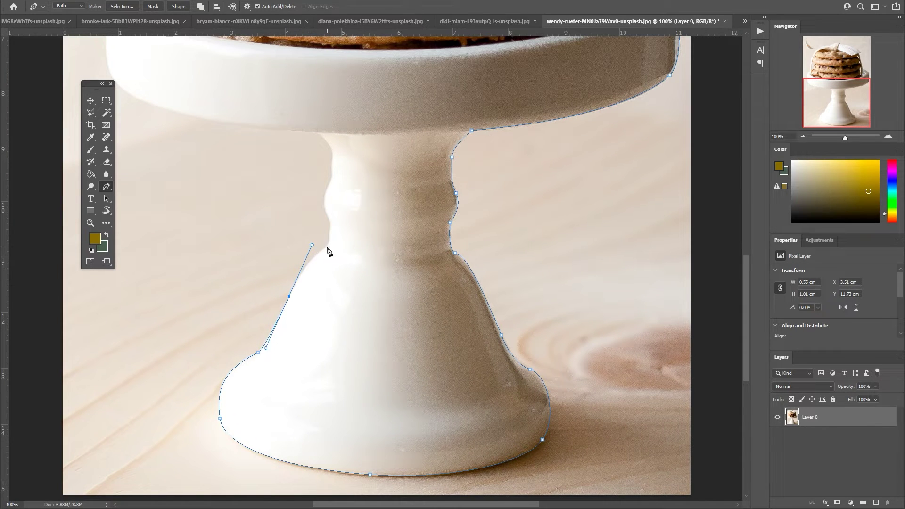
left_click_drag(280, 314, 284, 305)
mouse_move(328, 244)
left_mouse_down()
mouse_move(352, 229)
mouse_move(371, 298)
left_mouse_up()
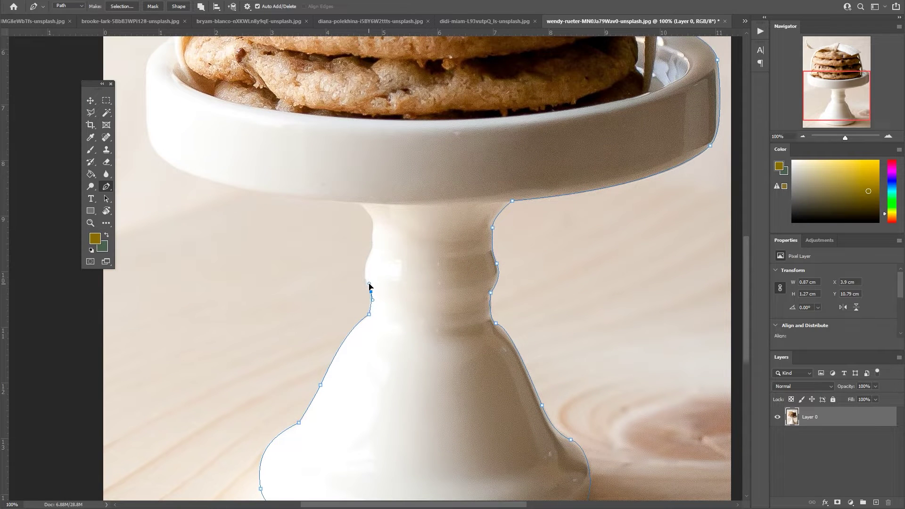
mouse_move(372, 246)
left_mouse_down()
mouse_move(385, 221)
mouse_move(404, 314)
mouse_move(454, 395)
left_mouse_up()
left_click_drag(275, 356, 245, 329)
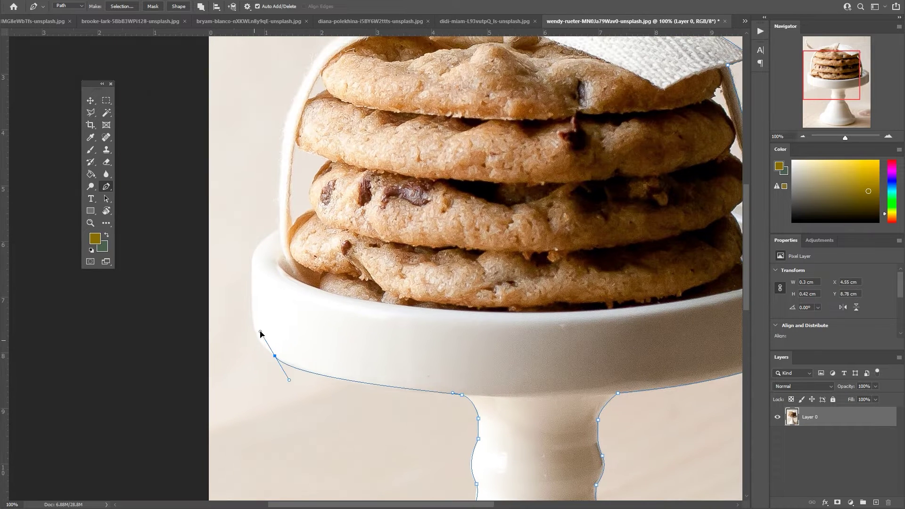
mouse_move(252, 267)
left_mouse_down()
mouse_move(251, 217)
mouse_move(313, 214)
mouse_move(267, 386)
left_mouse_up()
Continue the outline up the cookies' left edge and around the towel, closing it at the towel knot
left_click_drag(271, 257, 285, 224)
left_click_drag(333, 182, 368, 168)
mouse_move(229, 164)
left_mouse_down()
mouse_move(258, 205)
mouse_move(230, 142)
left_mouse_up()
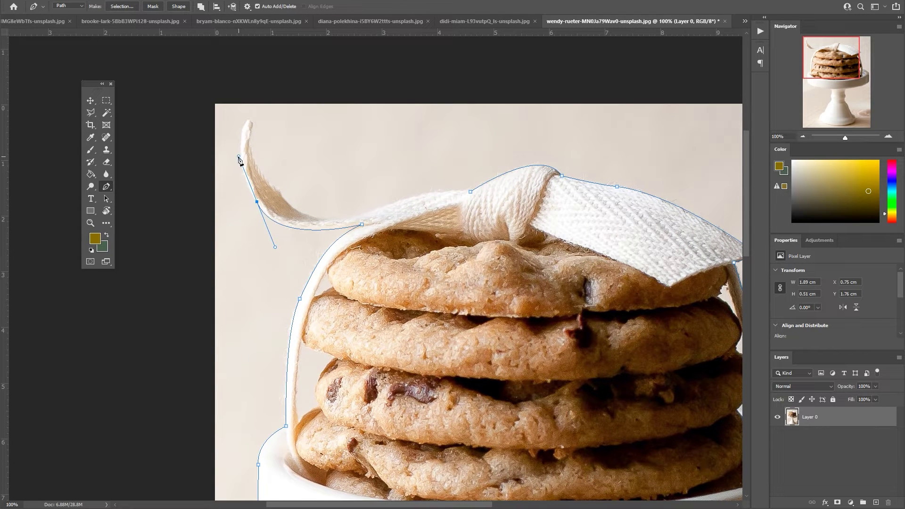
left_click(253, 121)
left_click_drag(251, 132, 249, 146)
left_click(285, 200)
left_click_drag(376, 210, 394, 208)
left_click_drag(470, 192, 514, 201)
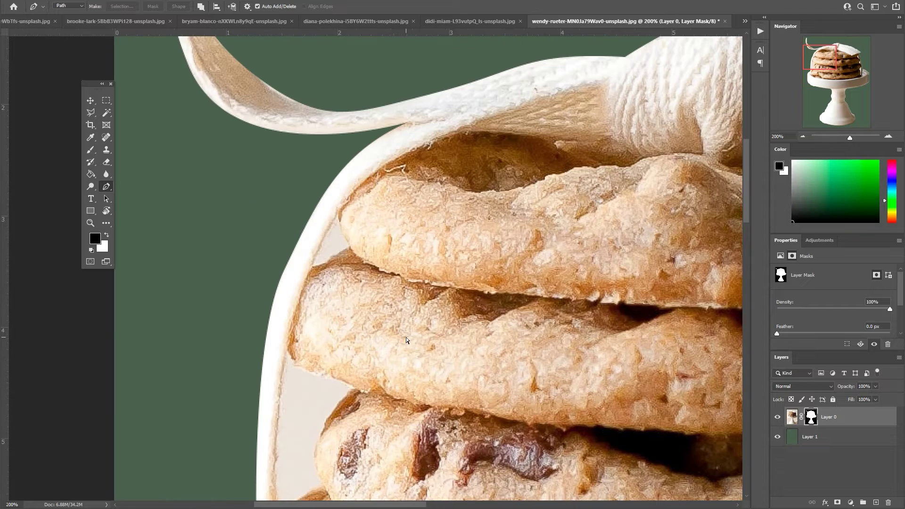
left_click(337, 212)
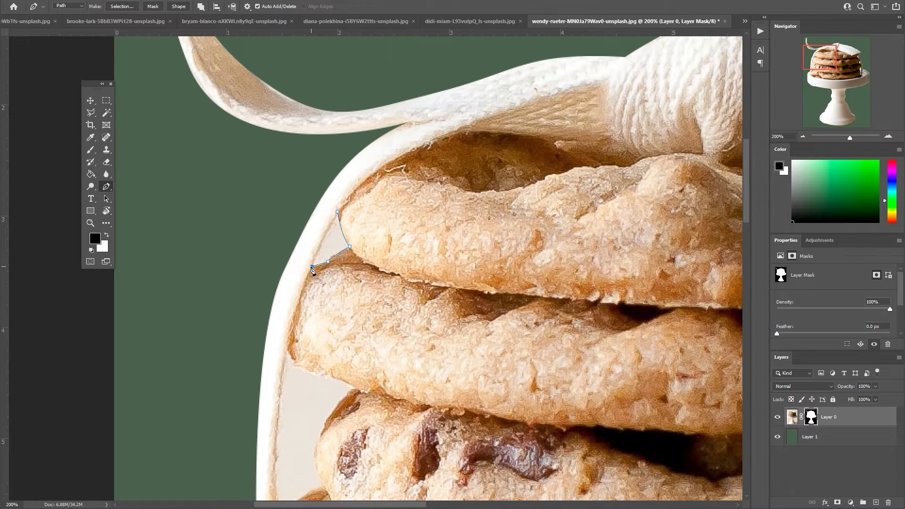
Start a new pen outline in the cookie-ribbon gap, curving along the ribbon and cookie edge
scroll(356, 190, "down", 5)
scroll(388, 226, "up", 2)
scroll(387, 226, "left", 2)
left_click(374, 200)
left_click_drag(369, 370, 380, 349)
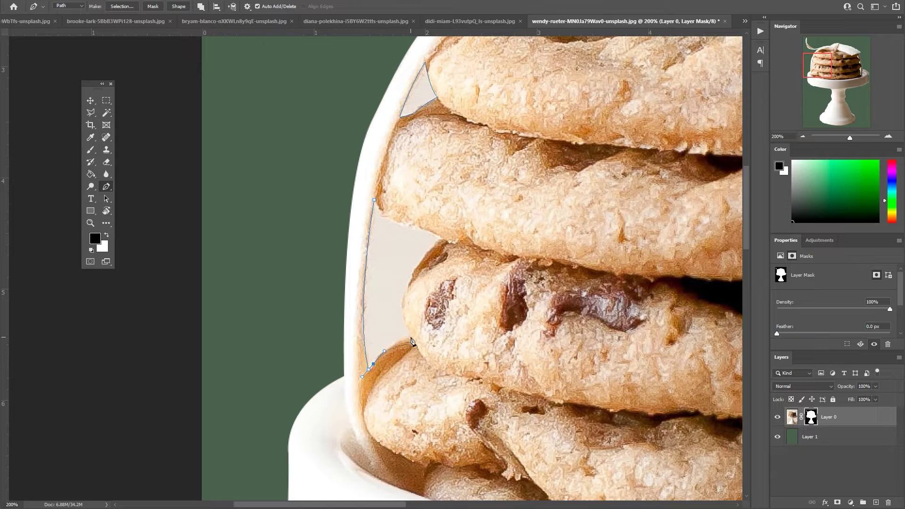
left_click(443, 239)
left_click_drag(408, 225, 394, 223)
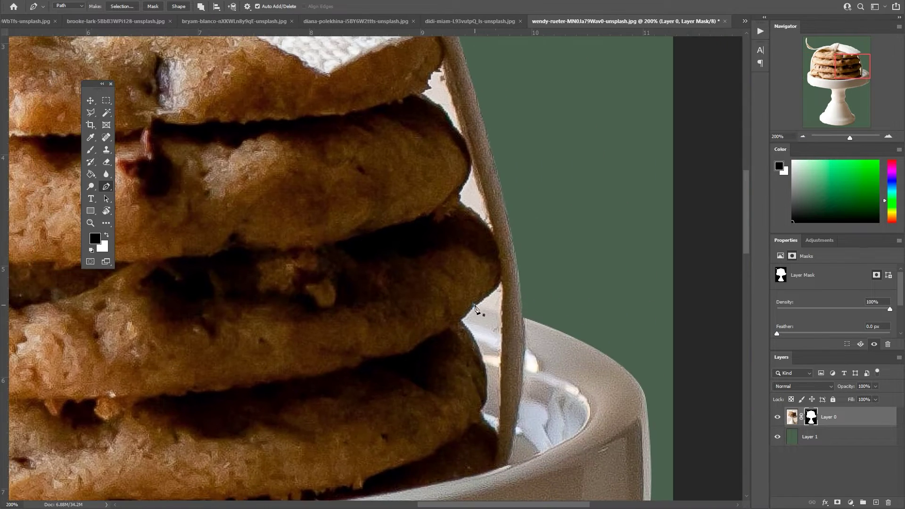
Trace the right-side ribbon gaps, close the outline and convert it to a selection
left_click_drag(529, 269, 514, 390)
left_click_drag(430, 333, 445, 324)
left_click_drag(480, 356, 491, 376)
left_click_drag(474, 264, 517, 383)
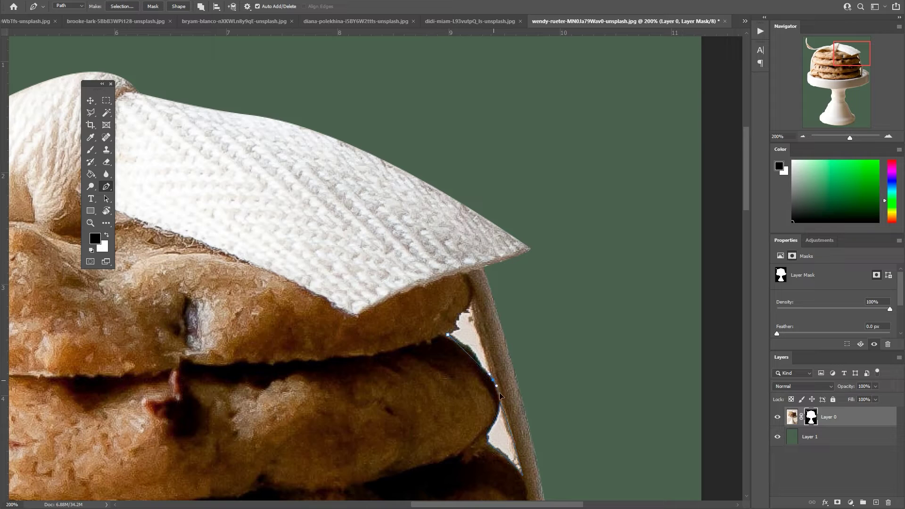
left_click(470, 305)
left_click(444, 339)
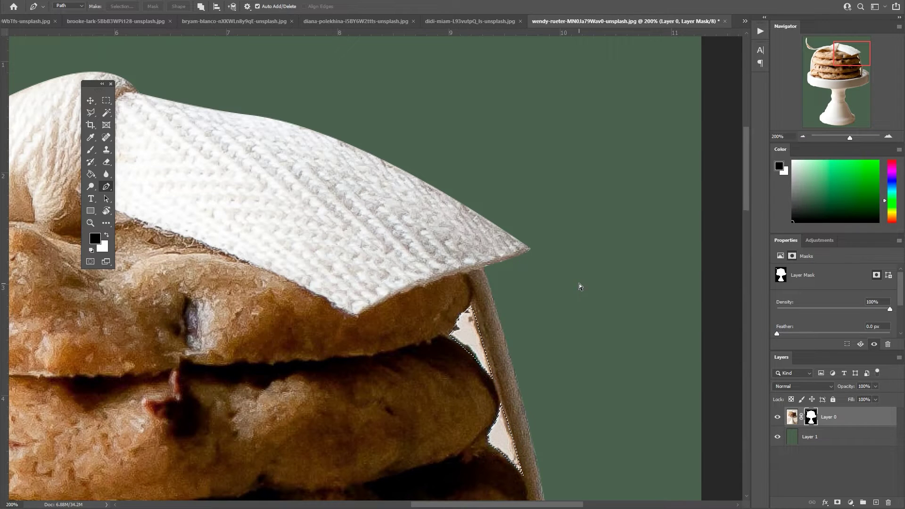
key("b")
scroll(521, 311, "down", 3)
Work on the layer mask and shrink the brush for fine edge touch-ups
key("ctrl+Return")
key("bracketleft")
key("bracketleft")
key("bracketleft")
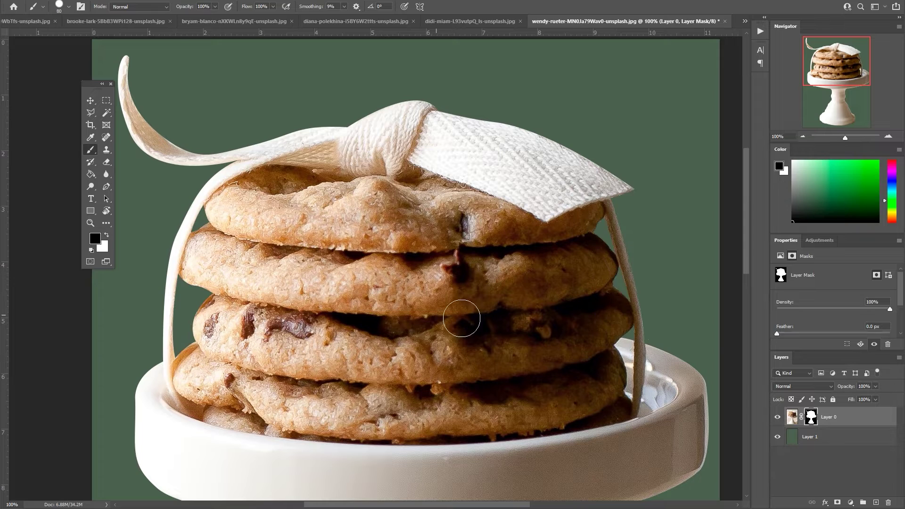
scroll(123, 104, "up", 2)
key("bracketleft")
scroll(303, 324, "up", 2)
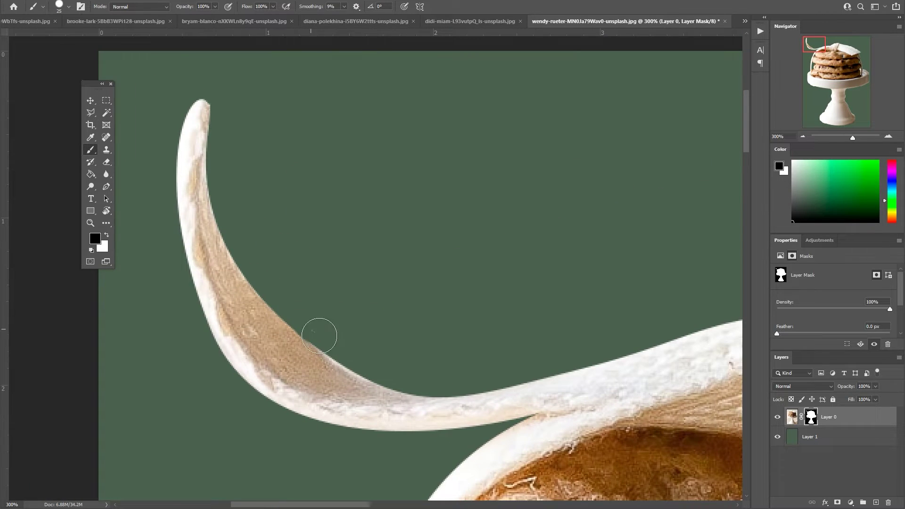
scroll(295, 142, "up", 2)
scroll(297, 207, "right", 10)
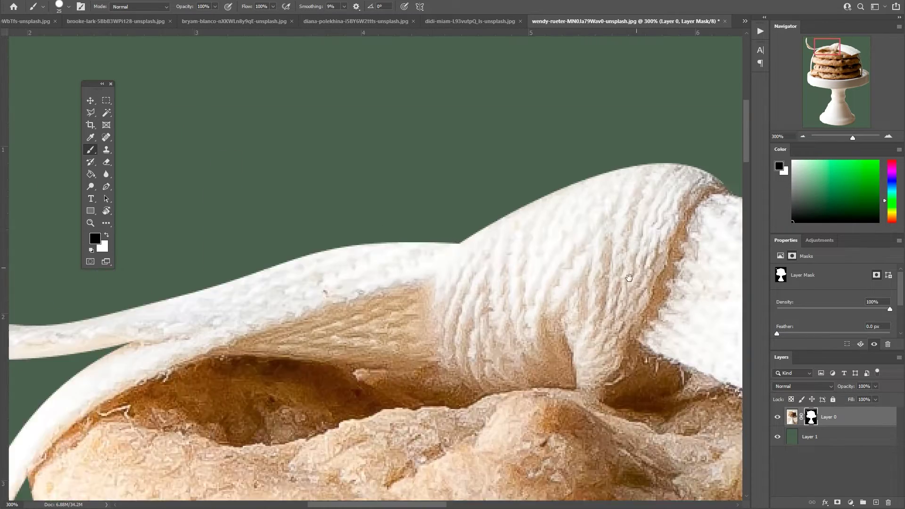
scroll(539, 297, "down", 5)
key("bracketleft")
key("bracketleft")
key("bracketleft")
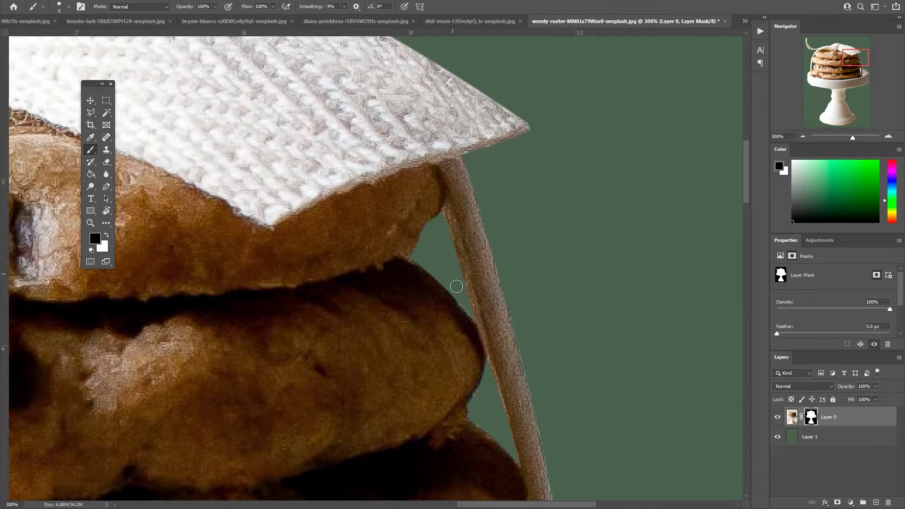
Pan around the cookie stack to check the masked gaps between cookies and ribbon
scroll(453, 294, "down", 3)
scroll(453, 294, "right", 1)
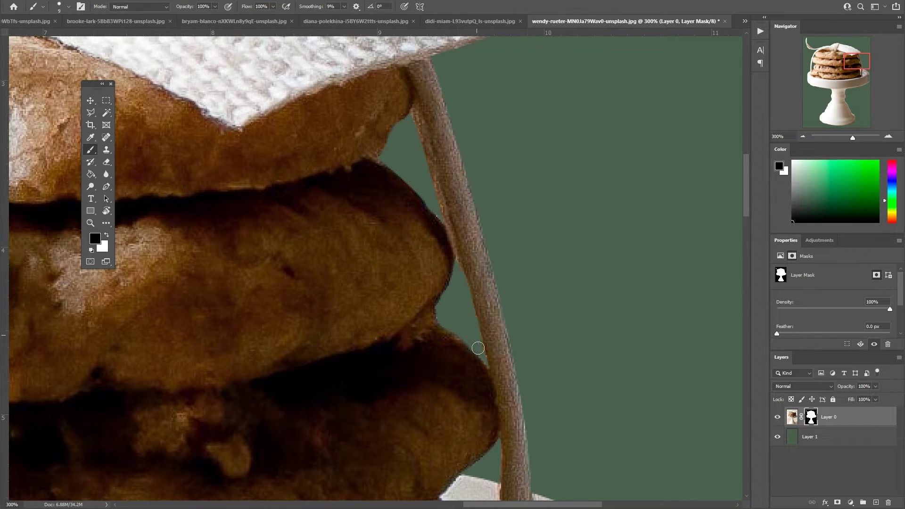
scroll(439, 217, "down", 4)
scroll(479, 305, "right", 2)
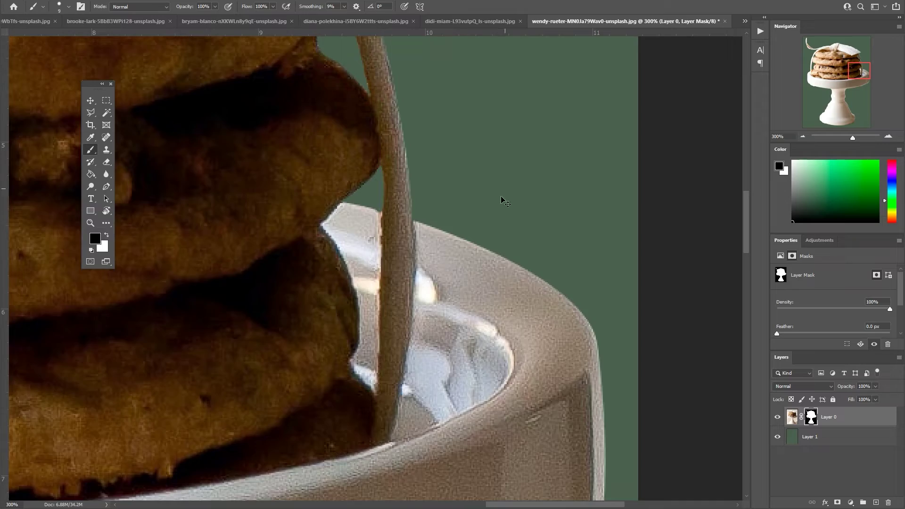
scroll(500, 198, "down", 2)
scroll(501, 198, "left", 4)
scroll(456, 334, "down", 10)
scroll(319, 176, "left", 7)
scroll(314, 255, "down", 1)
scroll(477, 218, "right", 3)
scroll(381, 398, "left", 1)
scroll(381, 398, "up", 5)
scroll(422, 347, "left", 2)
scroll(423, 348, "up", 4)
scroll(461, 354, "up", 2)
scroll(349, 255, "left", 3)
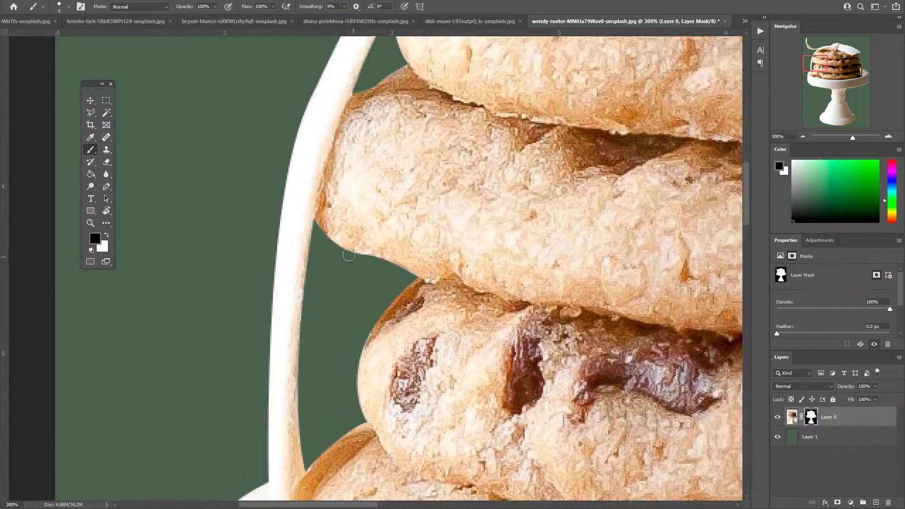
scroll(378, 255, "left", 2)
scroll(378, 256, "up", 3)
scroll(372, 283, "down", 8)
scroll(373, 283, "left", 2)
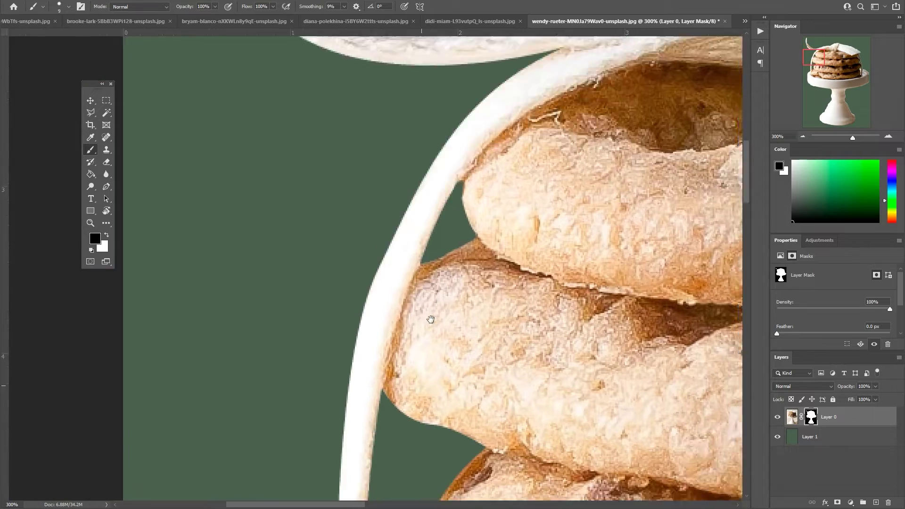
scroll(349, 340, "right", 1)
scroll(361, 341, "down", 5)
scroll(493, 240, "down", 5)
scroll(493, 240, "right", 3)
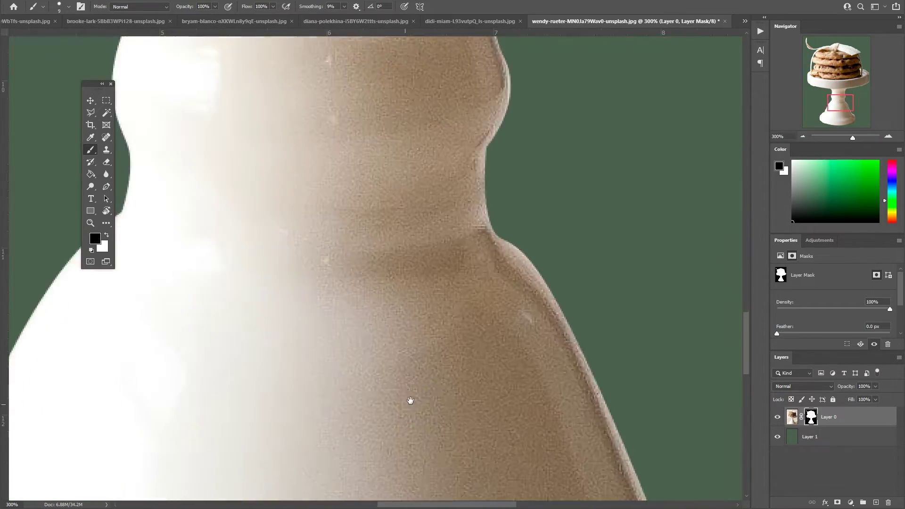
scroll(410, 398, "down", 3)
scroll(391, 418, "up", 3)
Fit the image on screen, hide the green backdrop and open the Save for Web settings
key("ctrl+0")
left_click(777, 436)
key("ctrl+alt+shift+s")
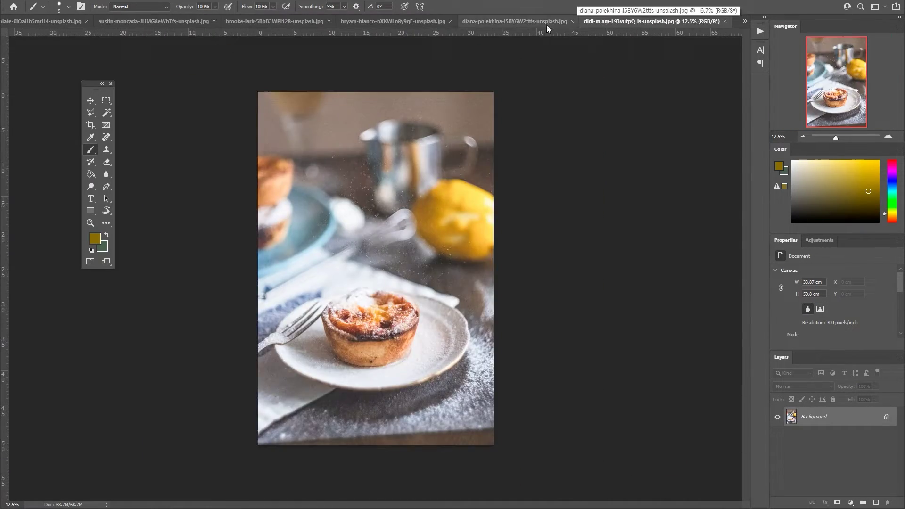
Crop the macaron photo tightly around the three-macaron stack
left_click(546, 21)
key("c")
left_click_drag(273, 434, 316, 388)
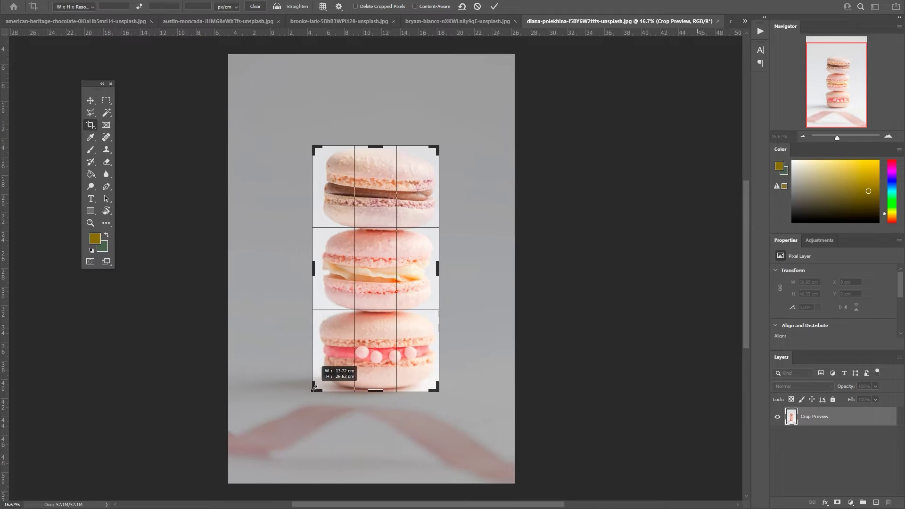
key("Return")
Start a Pen path at the top macaron, curving down its right edge to the filling
key("p")
left_click(307, 148)
left_click_drag(498, 201, 577, 255)
left_click_drag(522, 272, 523, 283)
left_click(503, 260)
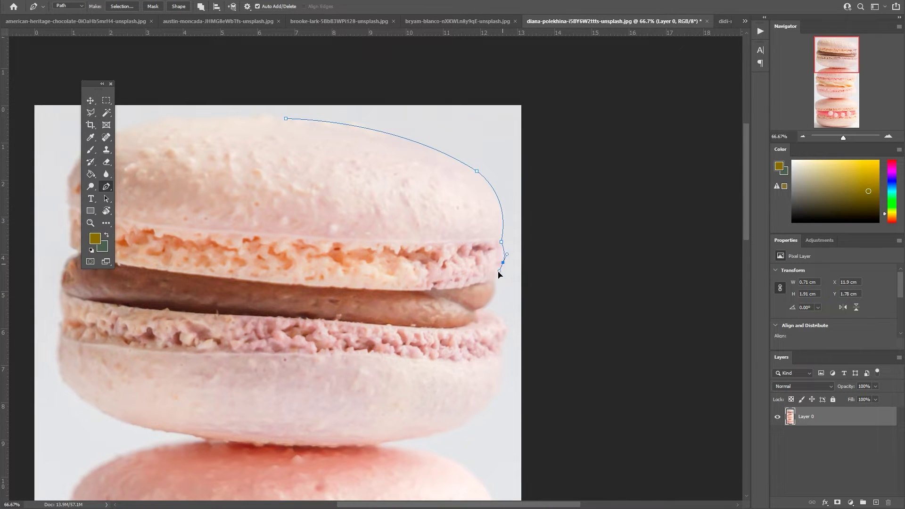
Reshape the last curve and continue the path down the top macaron's right side
left_click_drag(465, 313, 503, 294)
scroll(496, 358, "down", 3)
left_click_drag(481, 329, 454, 351)
left_click_drag(373, 362, 306, 372)
left_click_drag(487, 391, 416, 204)
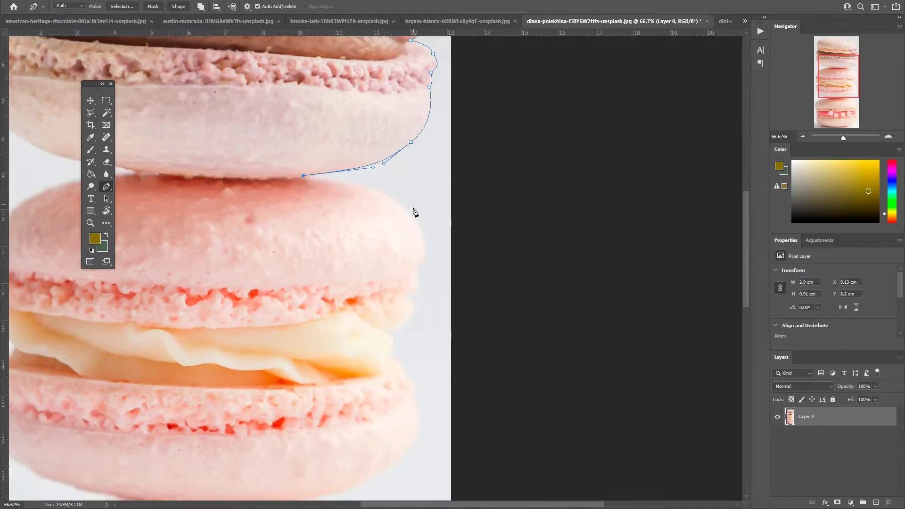
Trace curved anchors down the middle macaron's right edge to its base
left_click_drag(303, 176, 340, 179)
mouse_move(412, 218)
left_mouse_down()
mouse_move(428, 247)
mouse_move(412, 277)
mouse_move(419, 307)
left_mouse_up()
mouse_move(413, 308)
left_mouse_down()
mouse_move(421, 260)
mouse_move(372, 283)
mouse_move(385, 327)
mouse_move(429, 295)
left_mouse_up()
left_click_drag(405, 367, 369, 393)
left_click_drag(319, 405, 343, 324)
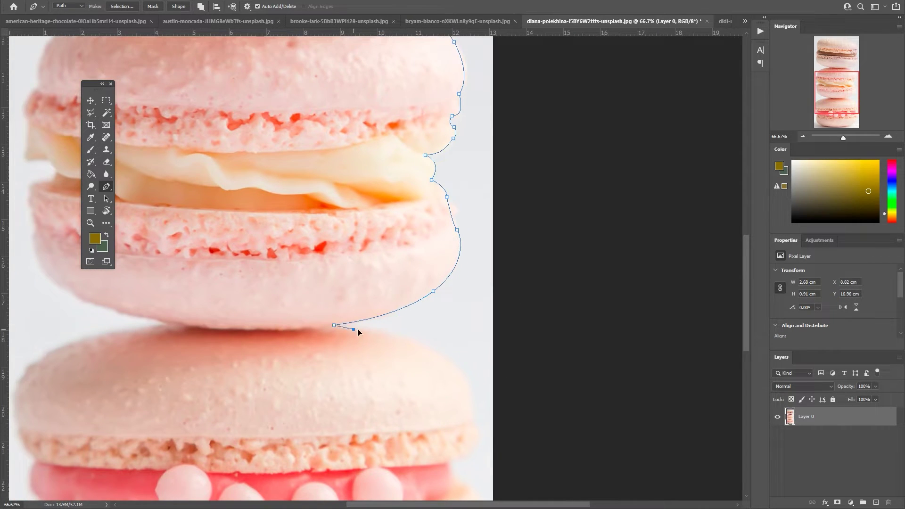
mouse_move(458, 345)
left_mouse_down()
mouse_move(456, 278)
mouse_move(468, 333)
left_mouse_up()
Outline the lower macaron's right side, pink filling and bottom edge
left_click(474, 353)
mouse_move(475, 375)
left_mouse_down()
mouse_move(477, 251)
mouse_move(466, 265)
mouse_move(420, 277)
left_mouse_up()
left_click_drag(469, 339, 457, 348)
mouse_move(449, 393)
left_mouse_down()
mouse_move(496, 353)
mouse_move(472, 380)
left_mouse_up()
left_click_drag(306, 402, 380, 375)
left_click(380, 375)
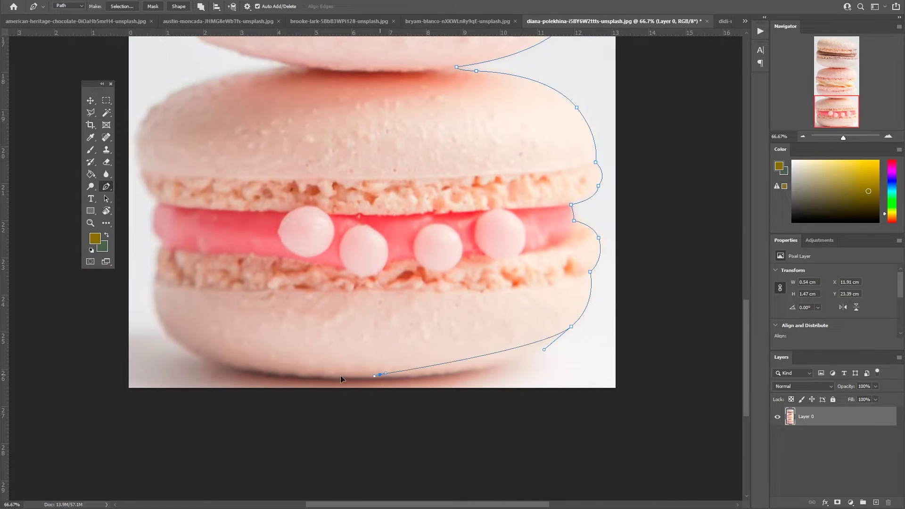
left_click(270, 374)
Trace the path back up the bottom macaron's left side past the pink filling
left_click_drag(156, 282, 164, 186)
left_click_drag(298, 290, 400, 371)
left_click(261, 351)
left_click(261, 283)
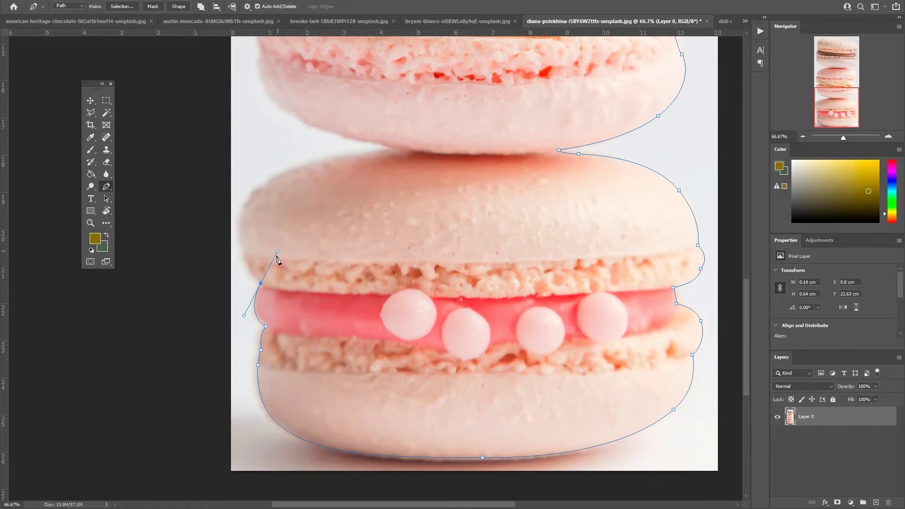
left_click_drag(277, 253, 294, 294)
left_click(258, 278)
left_click(254, 241)
Continue the outline up the middle macaron's left side along the cream filling
left_click_drag(414, 192, 535, 172)
left_click(414, 192, "alt")
left_click_drag(296, 140, 360, 282)
left_click_drag(458, 326, 448, 327)
left_click_drag(343, 182, 372, 317)
left_click(369, 380)
left_click_drag(371, 369, 369, 364)
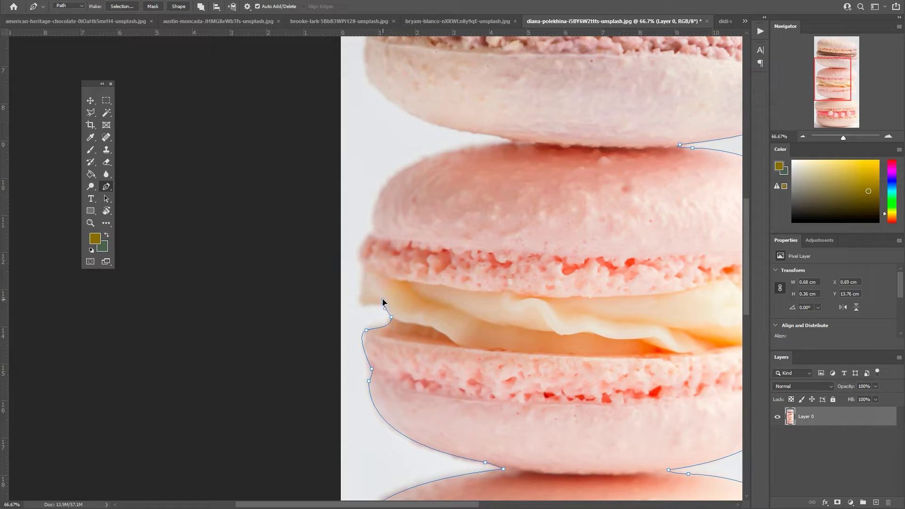
left_click_drag(374, 233, 379, 236)
Trace the top macaron's lower left side up to the chocolate filling
scroll(513, 286, "up", 3)
left_click_drag(531, 285, 716, 280)
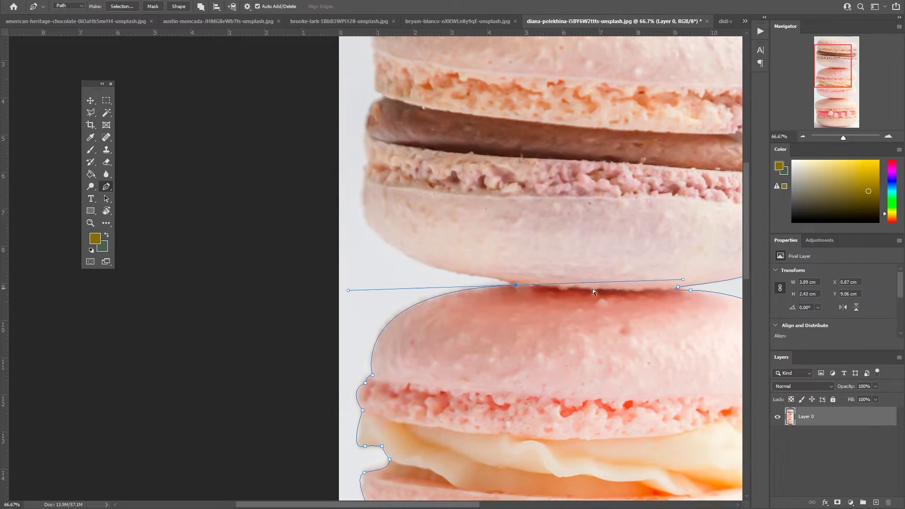
left_click_drag(536, 289, 518, 374)
left_click_drag(434, 356, 409, 352)
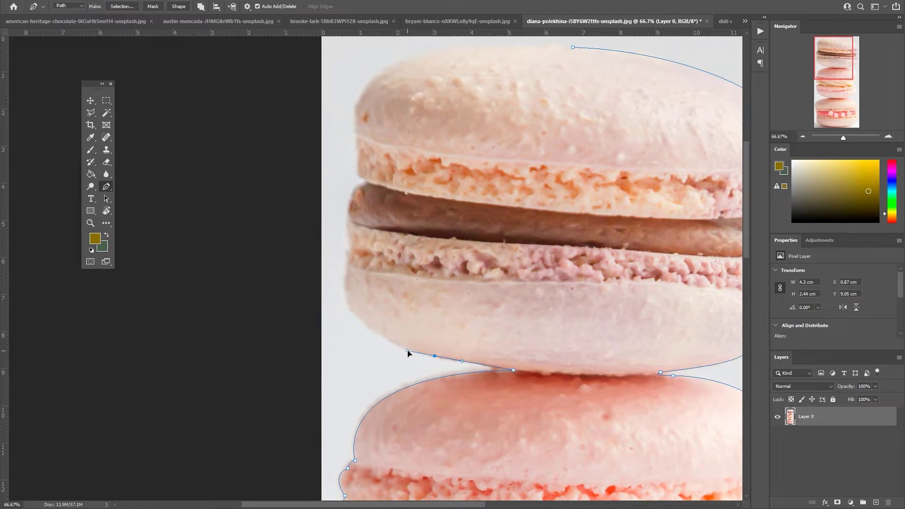
left_click_drag(350, 266, 371, 208)
left_click_drag(372, 312, 369, 415)
left_click_drag(348, 353, 340, 353)
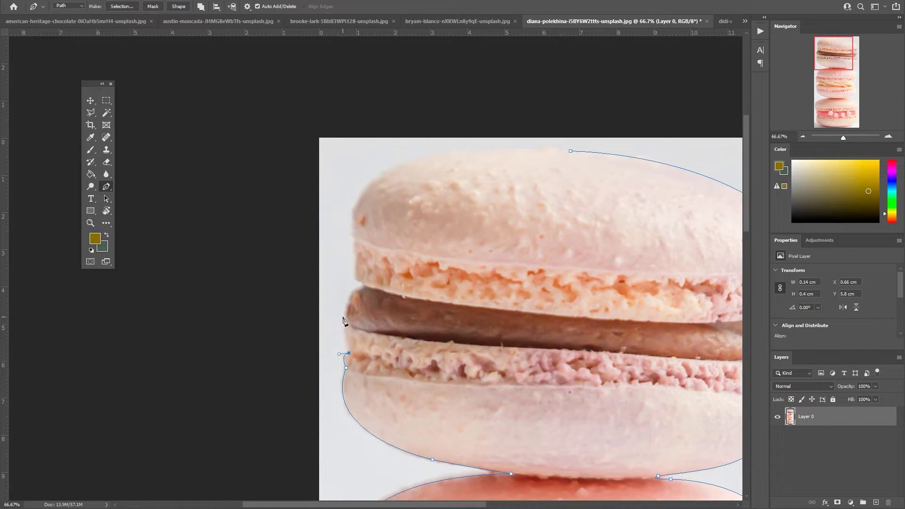
Close the path at its start, convert it to a selection, and fit the image
left_click_drag(369, 286, 396, 285)
left_click_drag(356, 258, 355, 253)
scroll(354, 327, "up", 2)
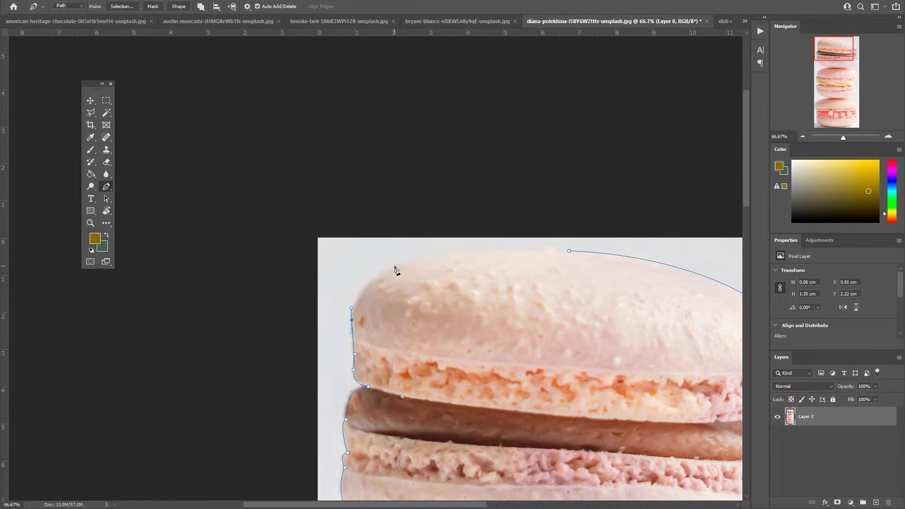
left_click_drag(569, 251, 675, 260)
key("ctrl+Return")
key("ctrl+0")
Add a layer mask from the selection and set up a small black brush for edge cleanup
left_click(837, 502)
key("d")
key("b")
key("ctrl+plus")
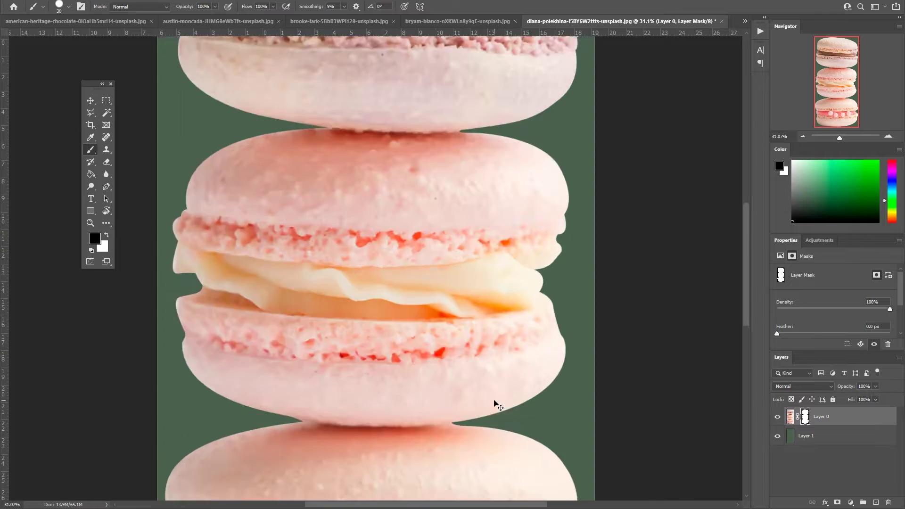
key("ctrl+1")
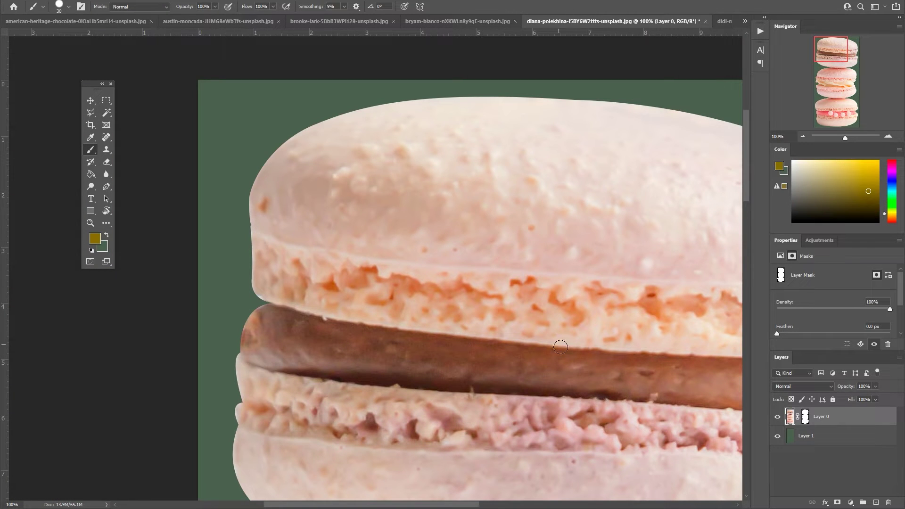
key("bracketleft")
Pan around the zoomed-in macaron edges to inspect the mask
scroll(267, 294, "up", 1)
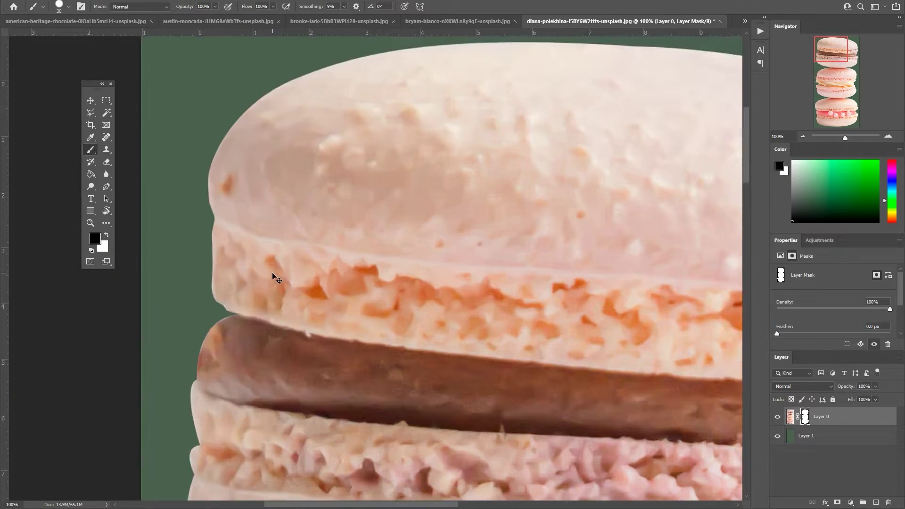
scroll(252, 317, "down", 5)
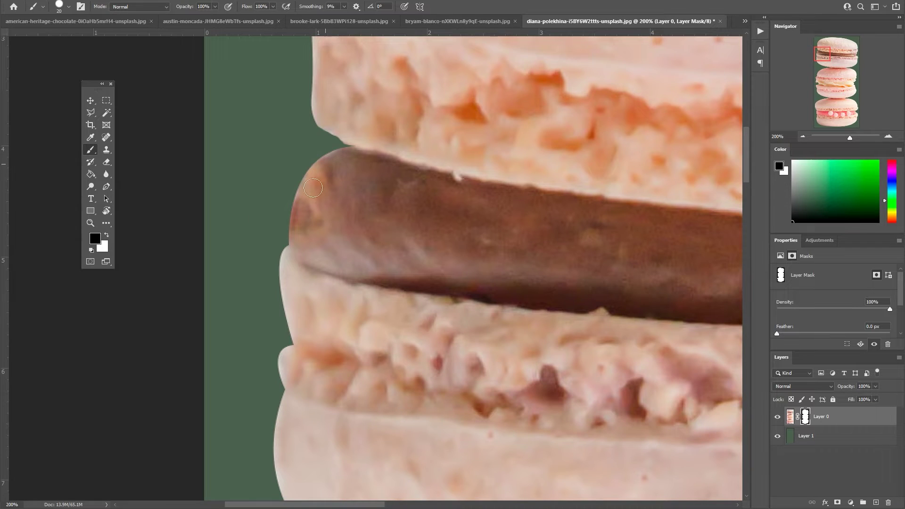
scroll(292, 325, "down", 2)
scroll(338, 297, "down", 5)
scroll(418, 314, "right", 5)
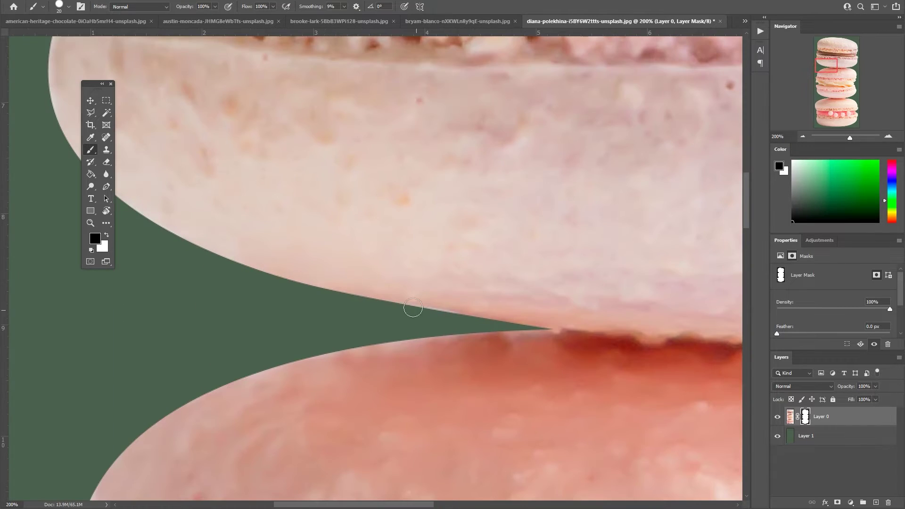
scroll(351, 368, "down", 5)
scroll(303, 146, "down", 5)
scroll(283, 188, "left", 3)
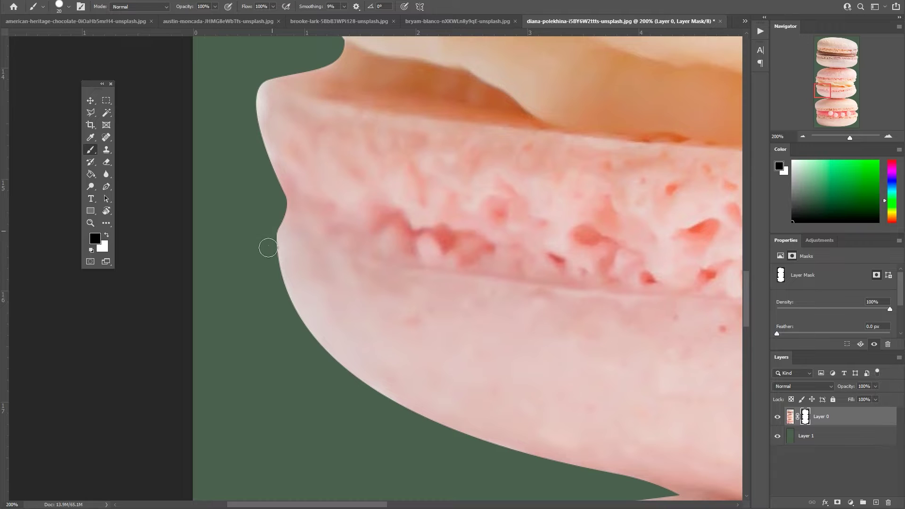
scroll(452, 233, "down", 5)
scroll(451, 232, "down", 5)
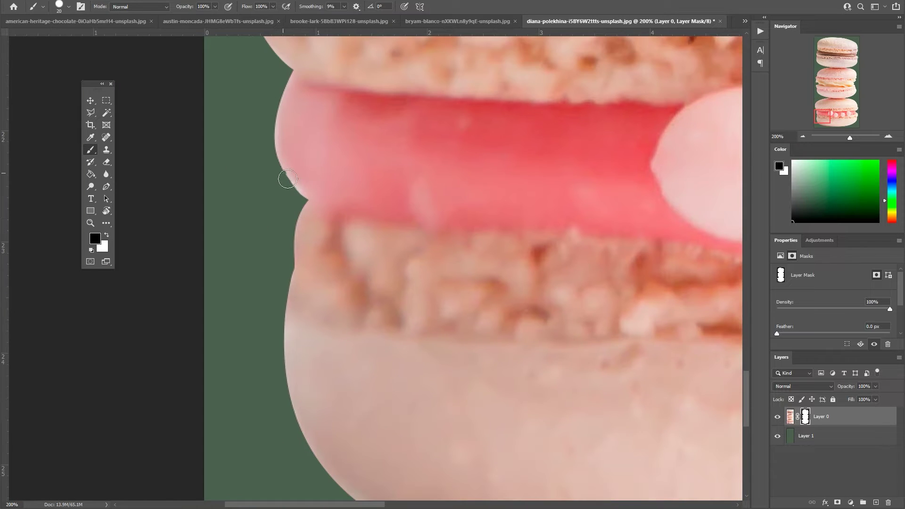
scroll(580, 293, "down", 5)
scroll(580, 293, "up", 5)
scroll(515, 228, "right", 5)
scroll(515, 228, "up", 5)
scroll(490, 402, "up", 5)
scroll(443, 232, "up", 5)
scroll(443, 233, "right", 2)
Export the macaron cutout as a transparent PNG-24 and close the file
key("ctrl+0")
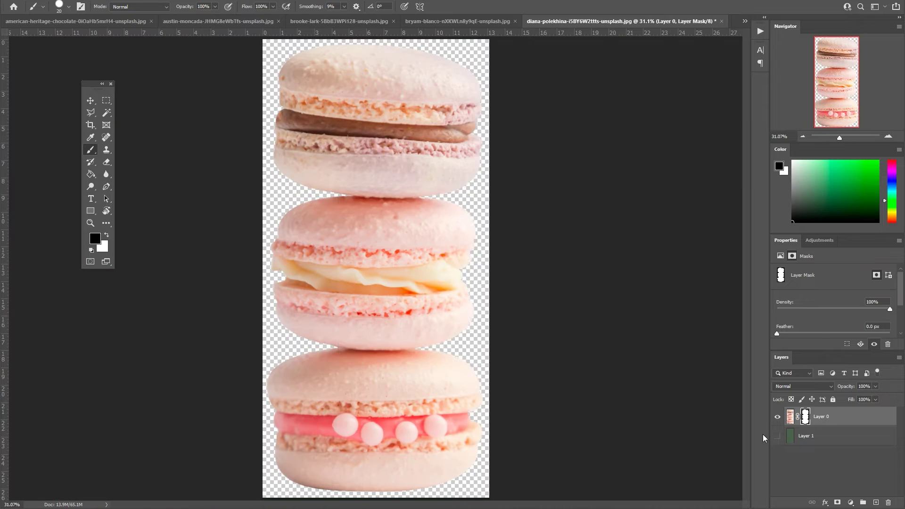
key("ctrl+alt+shift+s")
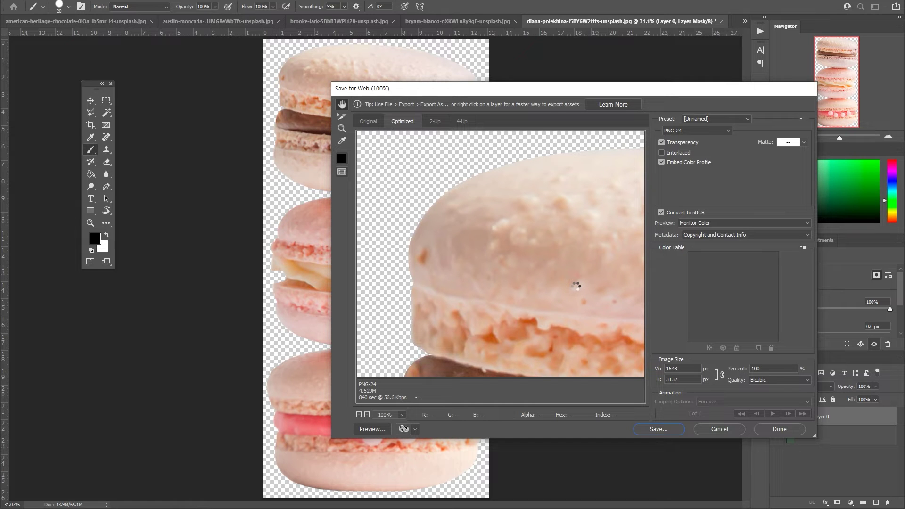
key("Return")
key("Return")
left_click(721, 20)
Crop the chocolate cake photo around the dessert slice
left_click(236, 21)
key("c")
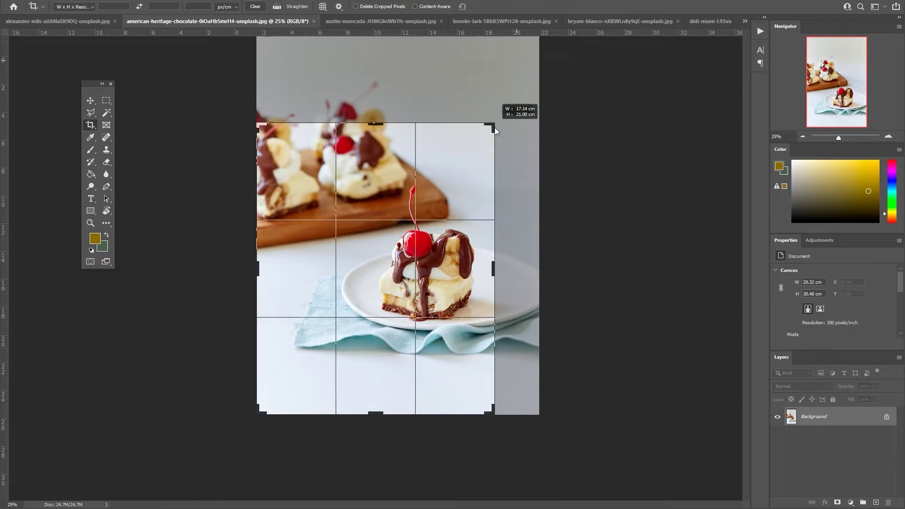
left_click_drag(266, 384, 326, 339)
key("Return")
Start a Pen path at the cherry stem and curve it along the chocolate edge
key("ctrl+1")
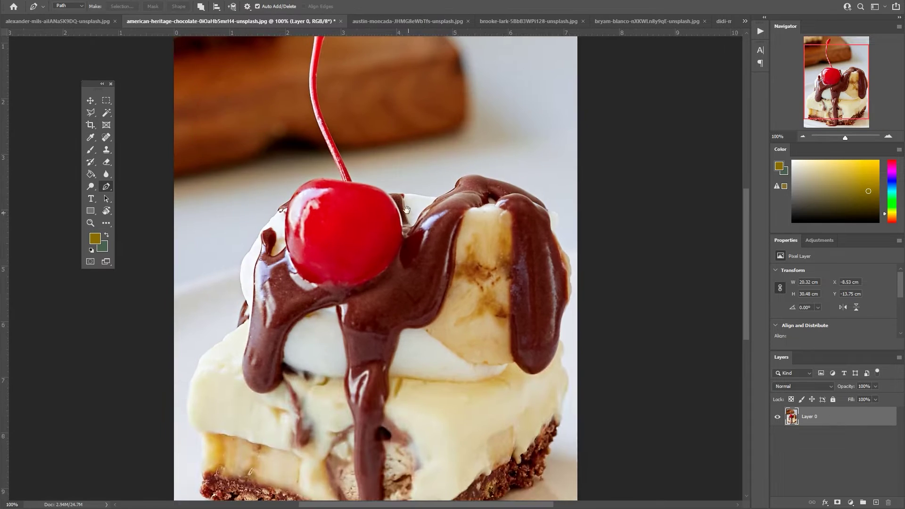
key("p")
left_click(344, 157)
left_click_drag(342, 253, 368, 304)
left_click(367, 299)
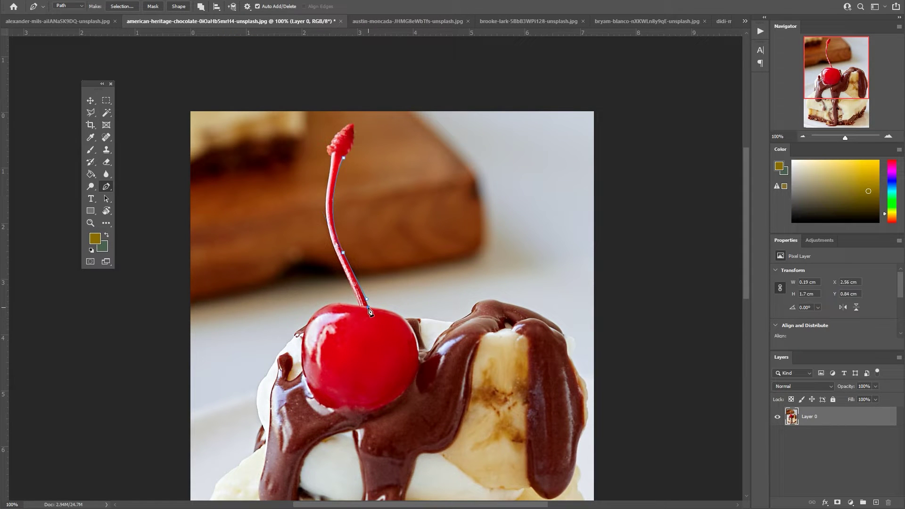
left_click(452, 323)
left_click_drag(562, 334, 583, 362)
Trace the path around the chocolate top and down the drip
key("ctrl+plus")
left_click_drag(375, 313, 374, 323)
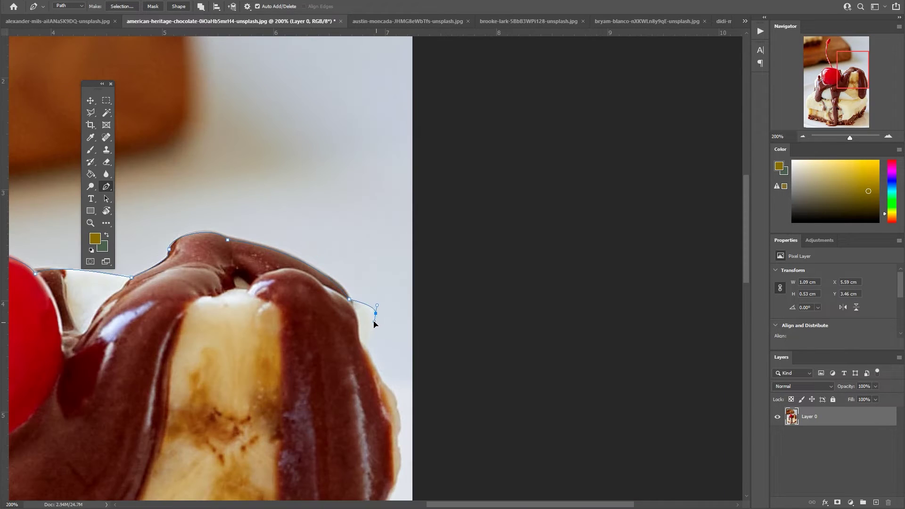
left_click_drag(384, 389, 411, 209)
left_click_drag(426, 284, 423, 375)
left_click_drag(416, 313, 408, 319)
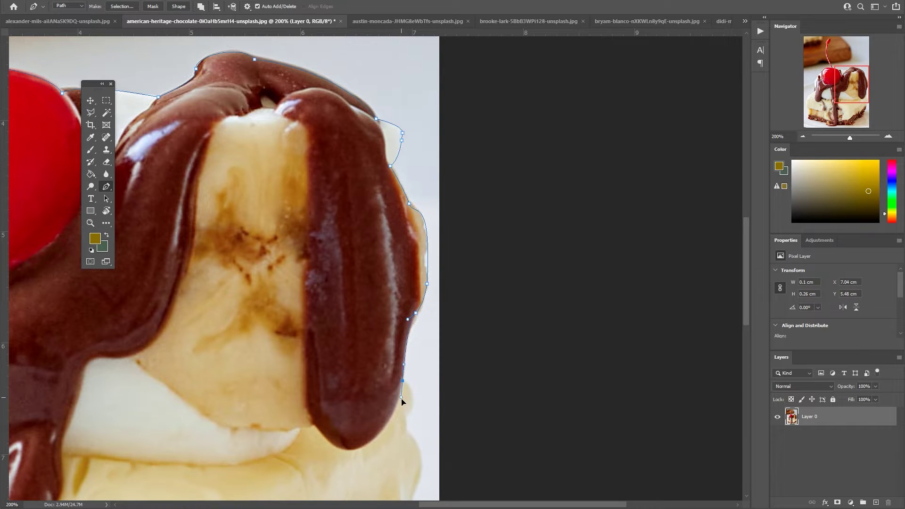
left_click_drag(401, 400, 451, 271)
Trace the cream edge and down the cake's right side, fixing one misplaced point
left_click(503, 304)
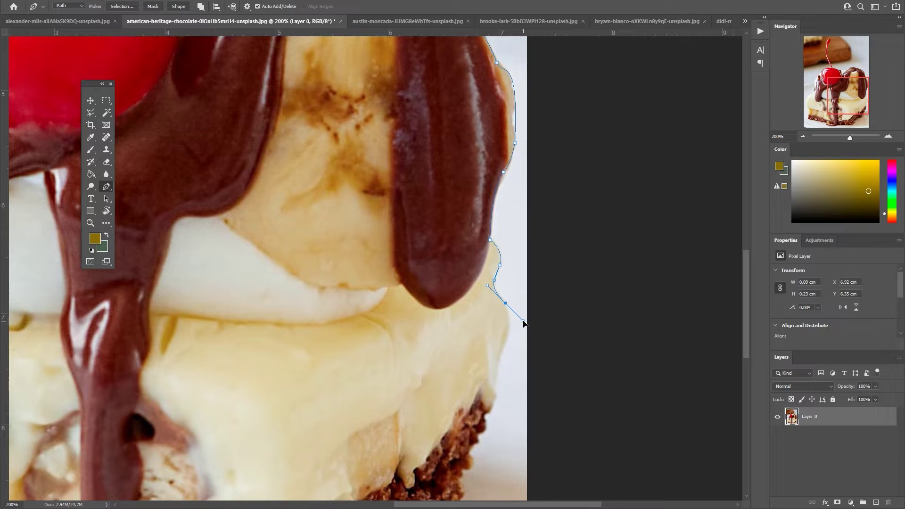
left_click_drag(522, 314, 522, 337)
key("ctrl+z")
left_click_drag(529, 289, 521, 305)
left_click(519, 337)
mouse_move(520, 370)
left_mouse_down()
mouse_move(575, 255)
mouse_move(493, 371)
mouse_move(504, 310)
left_mouse_up()
mouse_move(504, 310)
left_mouse_down()
mouse_move(501, 328)
mouse_move(512, 310)
left_mouse_up()
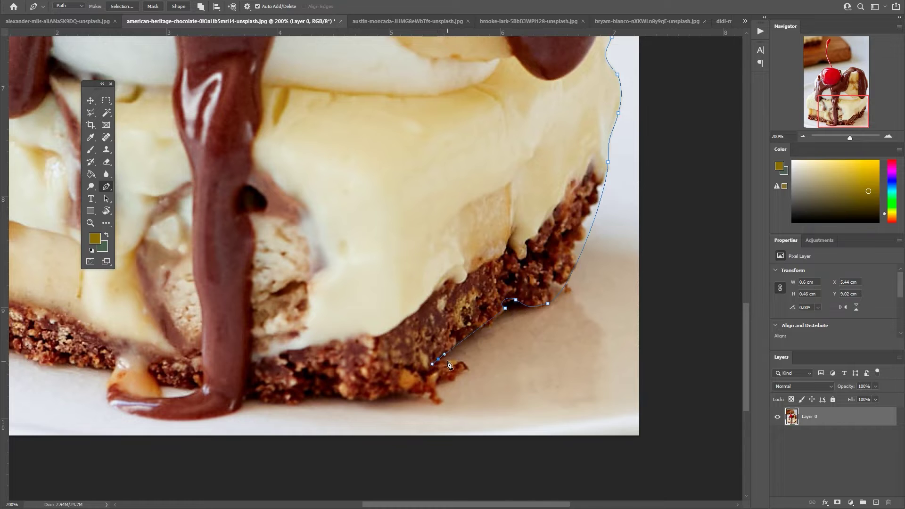
Trace the path around the crust corner and along the crust bottom
left_click_drag(453, 365, 562, 333)
left_click_drag(573, 332, 579, 333)
left_click_drag(457, 347, 547, 357)
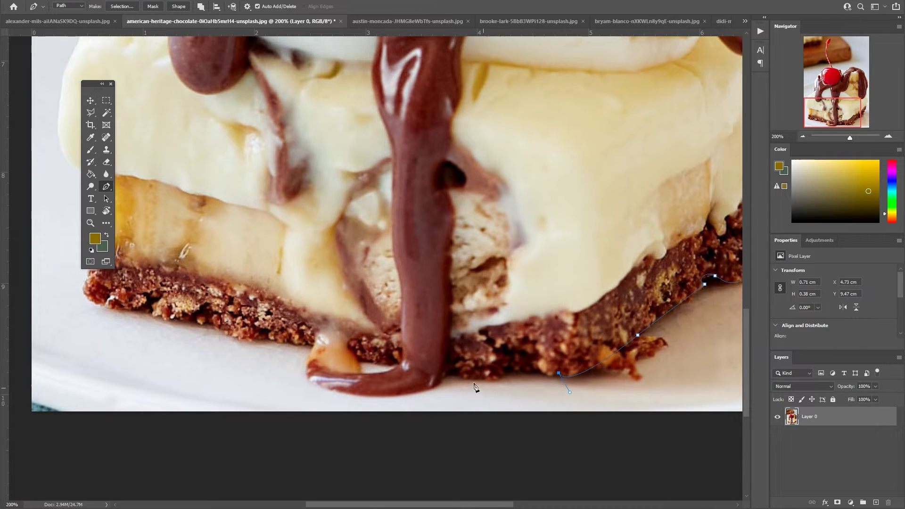
left_click(448, 377)
left_click_drag(447, 376, 542, 403)
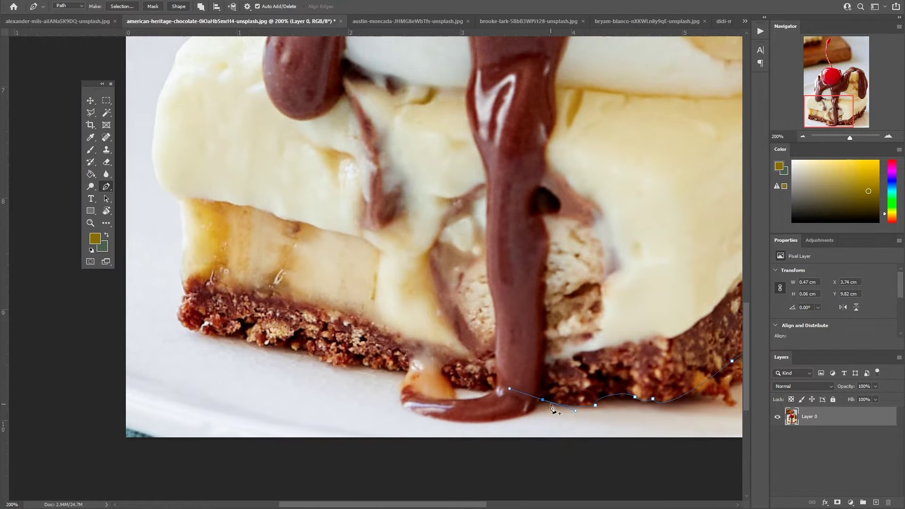
left_click_drag(471, 422, 408, 420)
left_click_drag(407, 371, 426, 339)
Curve the path along the crust edge and up the cake's left side
left_click_drag(358, 369, 498, 404)
left_click(502, 403)
left_click_drag(448, 386, 473, 409)
left_click_drag(452, 393, 518, 413)
mouse_move(391, 349)
left_mouse_down()
mouse_move(419, 312)
mouse_move(413, 382)
left_mouse_up()
mouse_move(413, 381)
left_mouse_down()
mouse_move(421, 367)
mouse_move(409, 327)
left_mouse_up()
mouse_move(387, 267)
left_mouse_down()
mouse_move(389, 413)
mouse_move(395, 354)
mouse_move(416, 328)
left_mouse_up()
Trace the left cream and chocolate edges, then around the cherry up to the stem tip
mouse_move(456, 291)
left_mouse_down()
mouse_move(513, 251)
mouse_move(463, 388)
left_mouse_up()
mouse_move(466, 226)
left_mouse_down()
mouse_move(454, 306)
mouse_move(493, 279)
left_mouse_up()
left_click_drag(455, 309, 423, 361)
left_click_drag(437, 328, 441, 324)
left_click(478, 276)
mouse_move(478, 276)
left_mouse_down()
mouse_move(413, 368)
mouse_move(451, 341)
left_mouse_up()
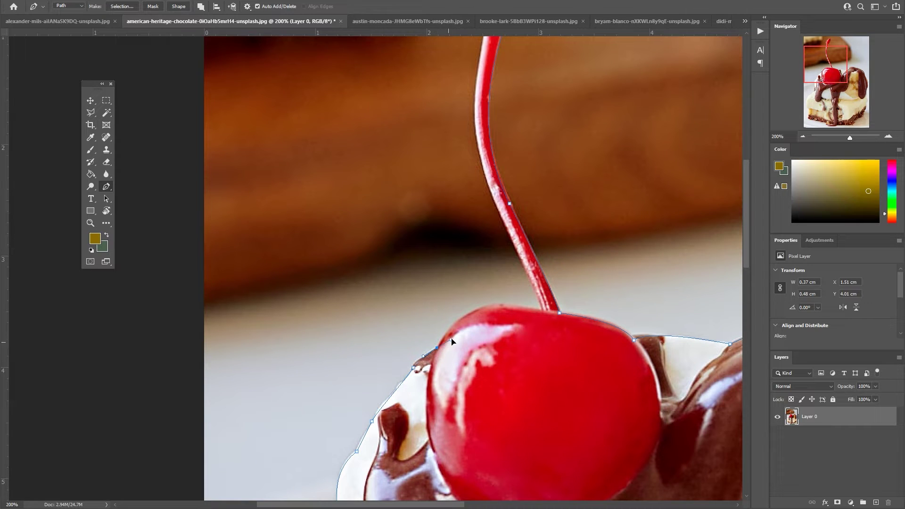
left_click_drag(501, 304, 547, 301)
left_click_drag(564, 222, 531, 406)
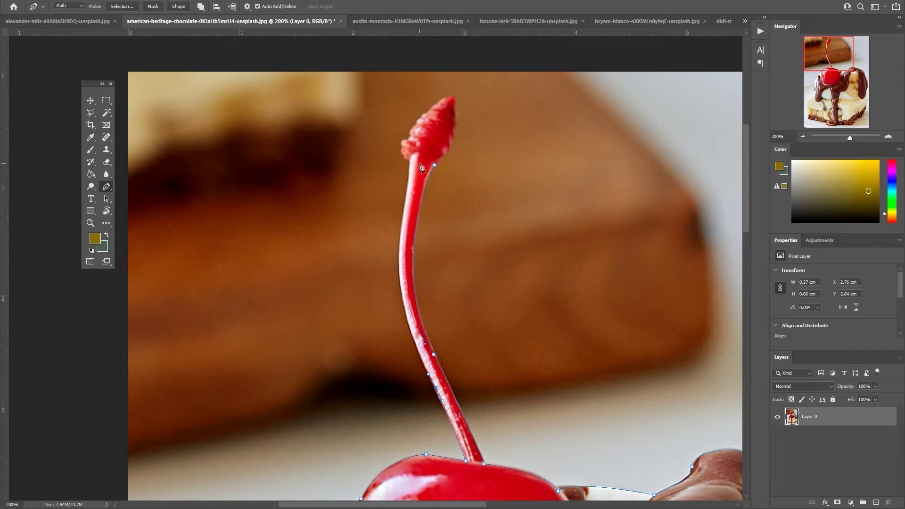
left_click_drag(410, 162, 367, 238)
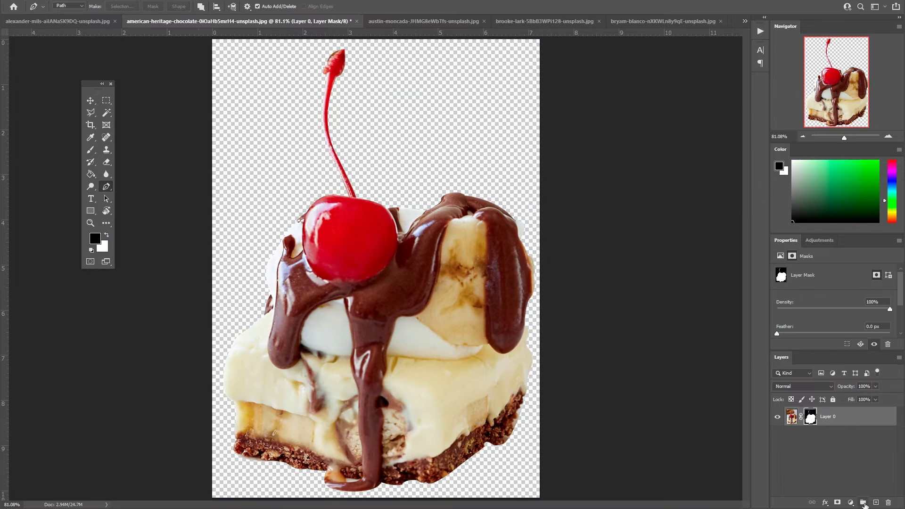
Paint black on the cake's layer mask to hide the light fringe along and under the crust
key("b")
scroll(428, 360, "up", 2)
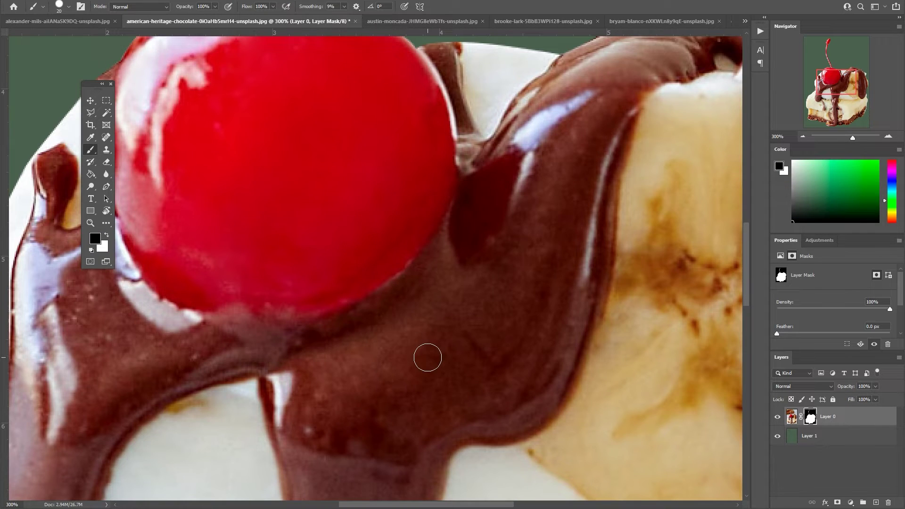
scroll(427, 355, "down", 5)
scroll(551, 259, "right", 3)
mouse_move(532, 309)
left_mouse_down()
mouse_move(521, 333)
mouse_move(525, 370)
left_mouse_up()
scroll(525, 369, "down", 3)
scroll(525, 369, "left", 2)
left_click_drag(556, 287, 549, 323)
scroll(549, 323, "down", 2)
scroll(549, 324, "left", 2)
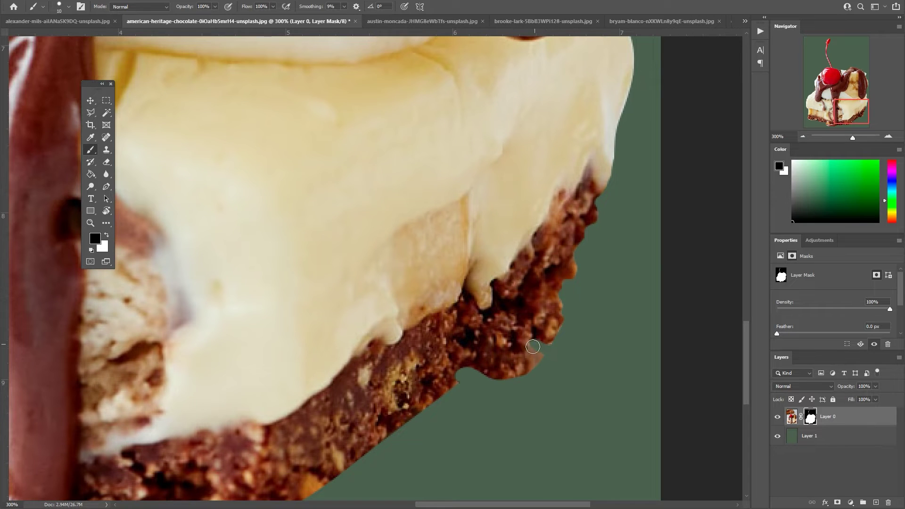
scroll(557, 345, "down", 5)
scroll(556, 344, "left", 5)
scroll(504, 367, "left", 8)
scroll(454, 383, "left", 8)
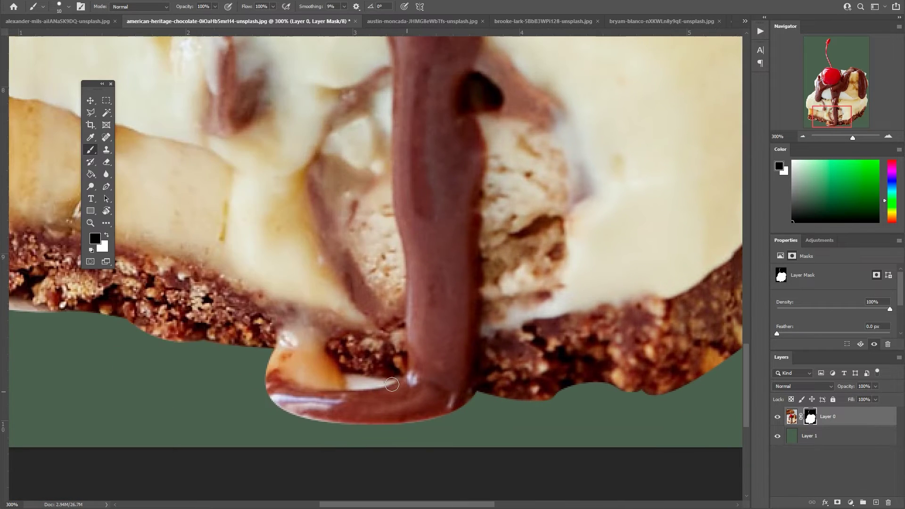
scroll(424, 391, "left", 10)
mouse_move(118, 240)
left_mouse_down()
mouse_move(219, 325)
mouse_move(271, 386)
left_mouse_up()
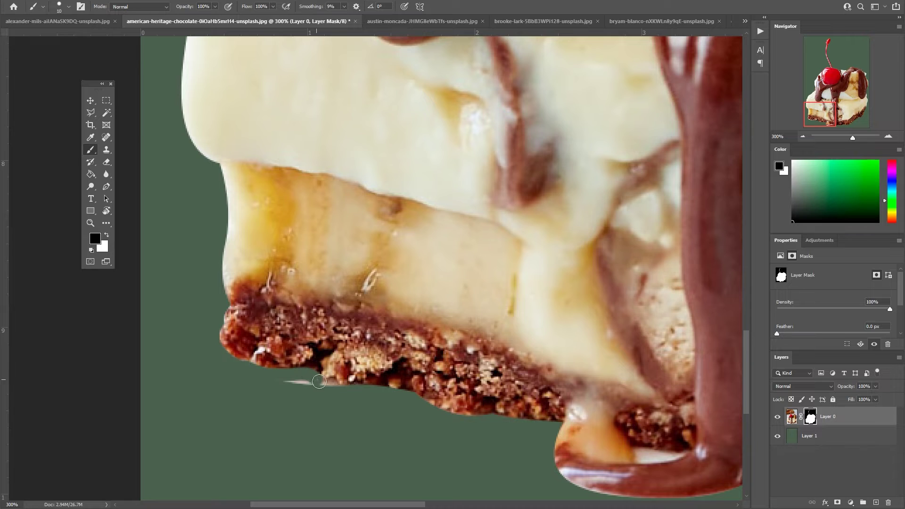
Mask out the brown fringe at the stem tip and along the chocolate drizzle edge
scroll(271, 386, "up", 10)
scroll(307, 367, "right", 2)
scroll(317, 279, "up", 5)
scroll(316, 279, "right", 2)
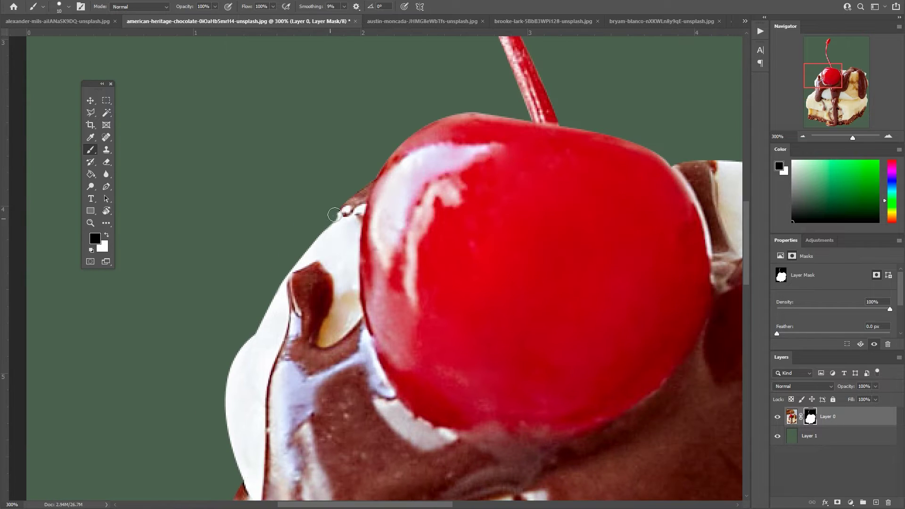
scroll(352, 202, "up", 8)
scroll(351, 202, "right", 3)
scroll(338, 308, "up", 5)
left_click_drag(305, 217, 366, 163)
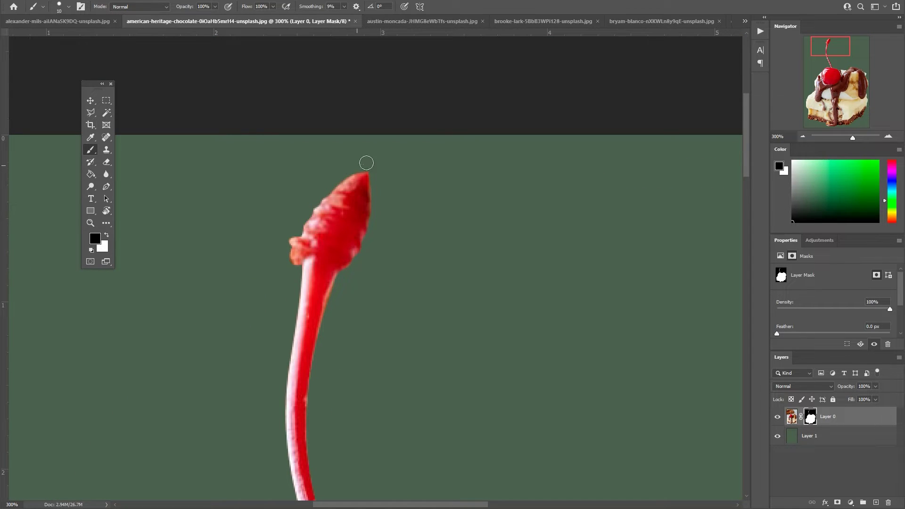
scroll(412, 316, "down", 10)
scroll(299, 280, "right", 3)
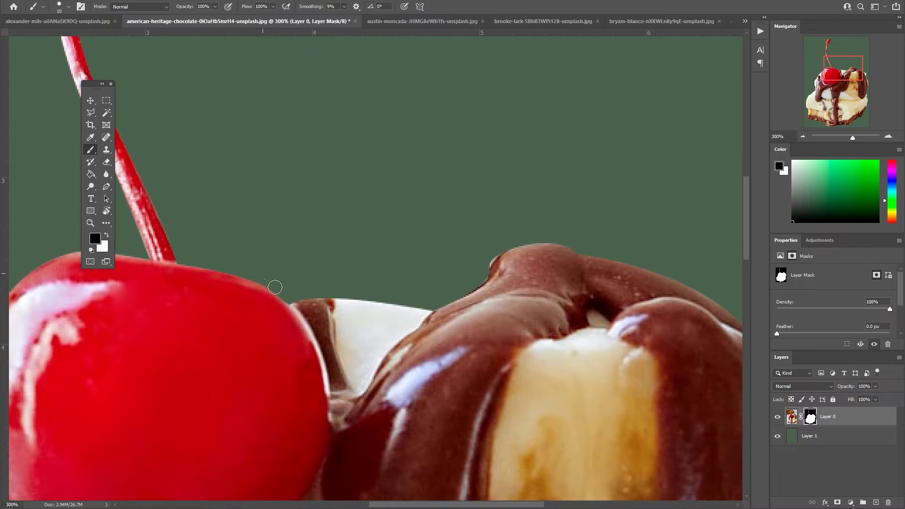
scroll(274, 287, "right", 5)
scroll(323, 222, "down", 5)
scroll(324, 223, "right", 3)
left_click_drag(347, 228, 372, 309)
scroll(402, 188, "down", 5)
scroll(402, 188, "left", 2)
scroll(407, 259, "down", 5)
scroll(408, 259, "left", 2)
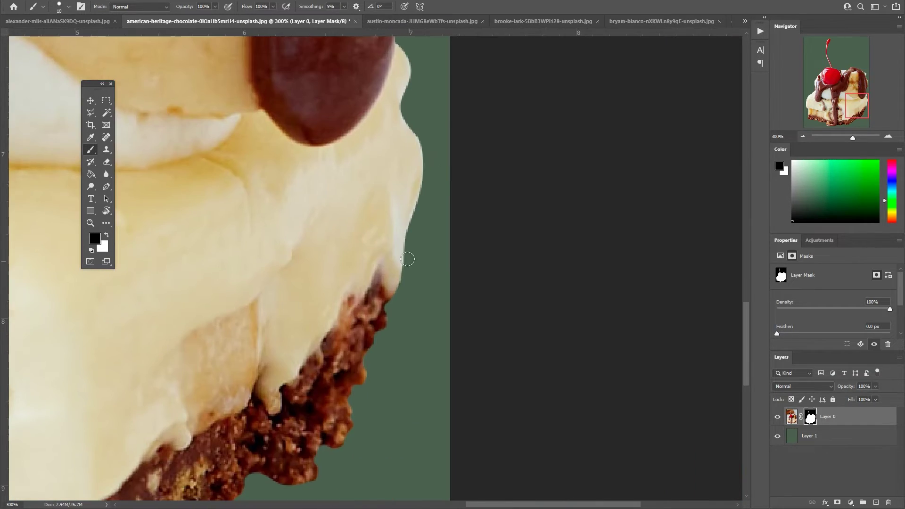
Hide the green backing layer, export the cake as a transparent PNG, close it, and switch to the tart
key("ctrl+0")
left_click(777, 436)
key("ctrl+alt+shift+s")
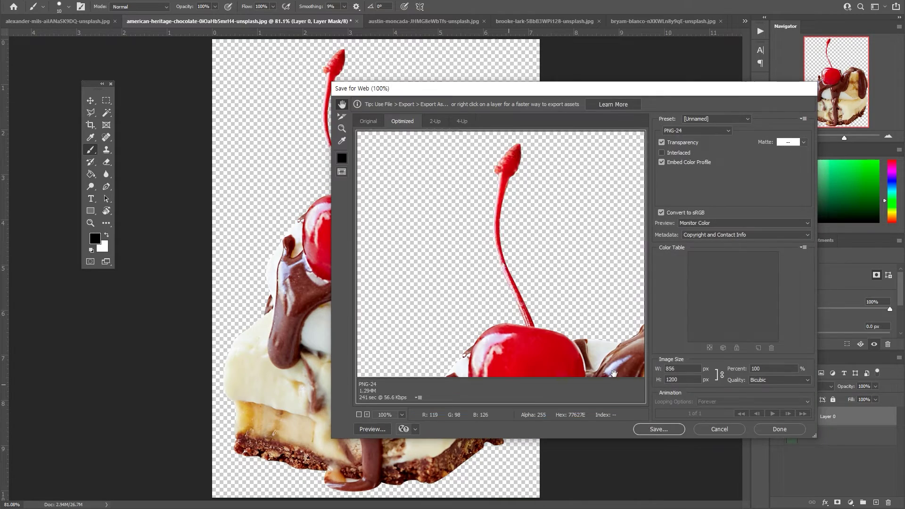
key("Escape")
left_click(357, 21)
left_click(613, 21)
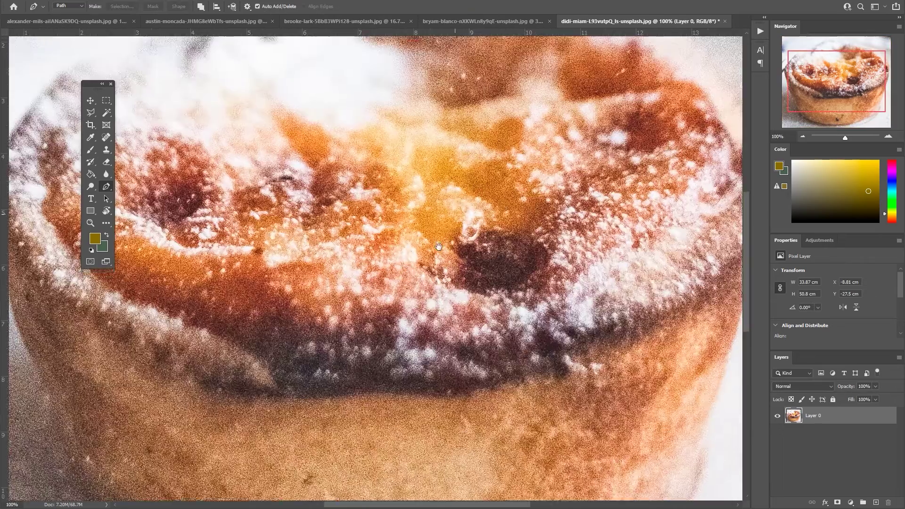
Apply the tart crop and start a pen path along the tart's upper-left edge and top
key("ctrl+minus")
key("ctrl+minus")
left_click(188, 257)
left_click_drag(193, 202, 195, 189)
mouse_move(255, 156)
left_mouse_down()
mouse_move(299, 150)
mouse_move(316, 121)
left_mouse_up()
left_click_drag(388, 117, 476, 132)
Redo the top point, extend the path down the right side and bottom, and begin a path above the tart
key("ctrl+z")
left_click_drag(424, 117, 451, 114)
left_click_drag(559, 175, 591, 215)
left_click(534, 364)
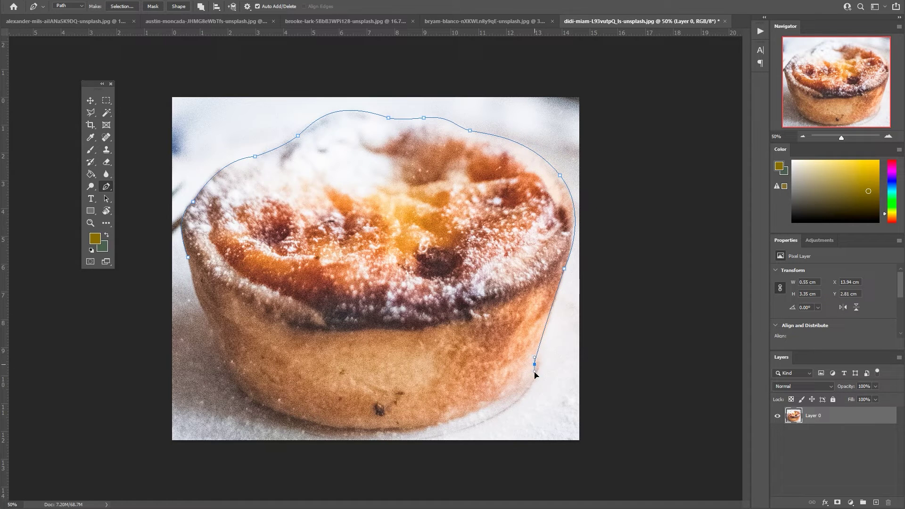
left_click_drag(430, 424, 348, 442)
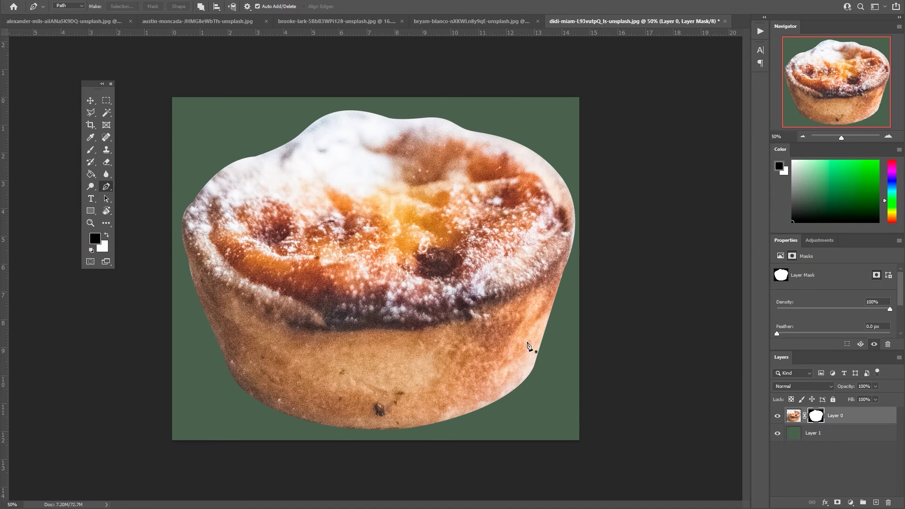
left_click(256, 156)
left_click_drag(298, 140, 319, 129)
Turn the path above the tart into a selection and paint it out black on the mask
left_click(397, 110)
left_click(334, 106)
left_click(263, 121)
left_click(256, 156)
key("ctrl+Return")
key("b")
left_click_drag(262, 151, 384, 113)
key("ctrl+d")
Shrink the mask brush and move around to the tart's lower-right edge
scroll(167, 283, "up", 2)
scroll(167, 283, "up", 2)
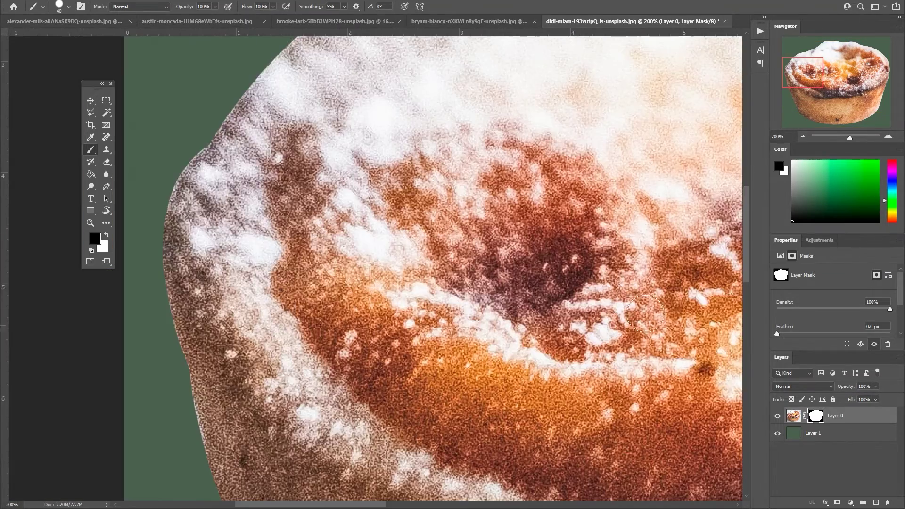
key("bracketleft")
scroll(273, 370, "up", 9)
scroll(246, 135, "right", 15)
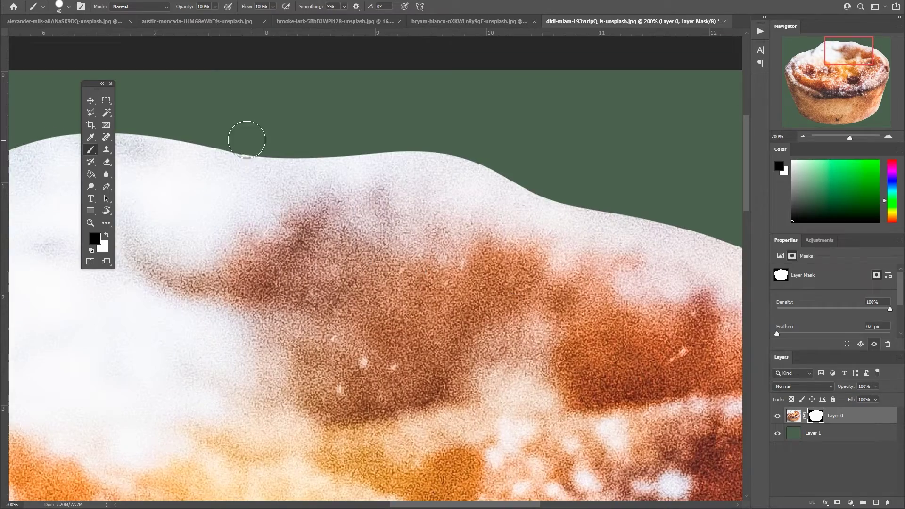
scroll(255, 146, "down", 10)
scroll(564, 219, "right", 10)
key("bracketleft")
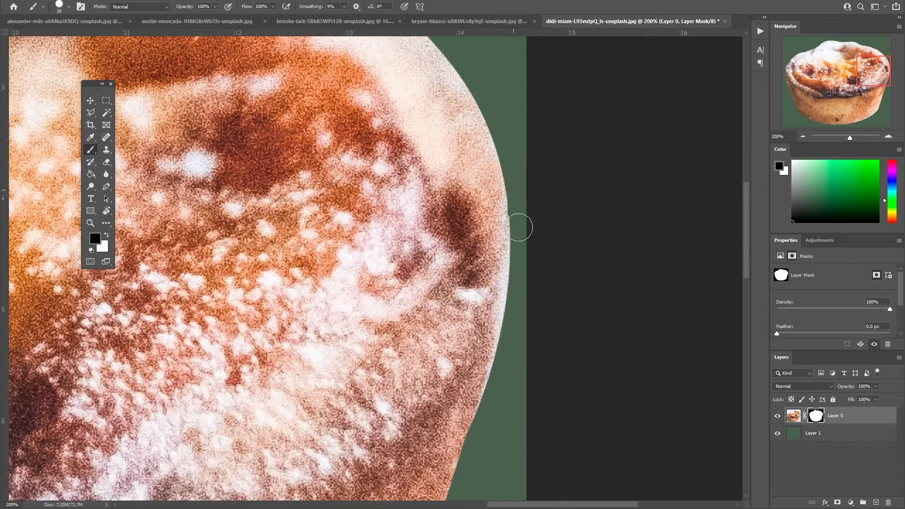
left_click_drag(493, 394, 664, 310)
Hide the green backdrop, save the tart as a transparent PNG, close it, and frame a crop on the front cupcake
key("ctrl+minus")
key("ctrl+minus")
key("ctrl+minus")
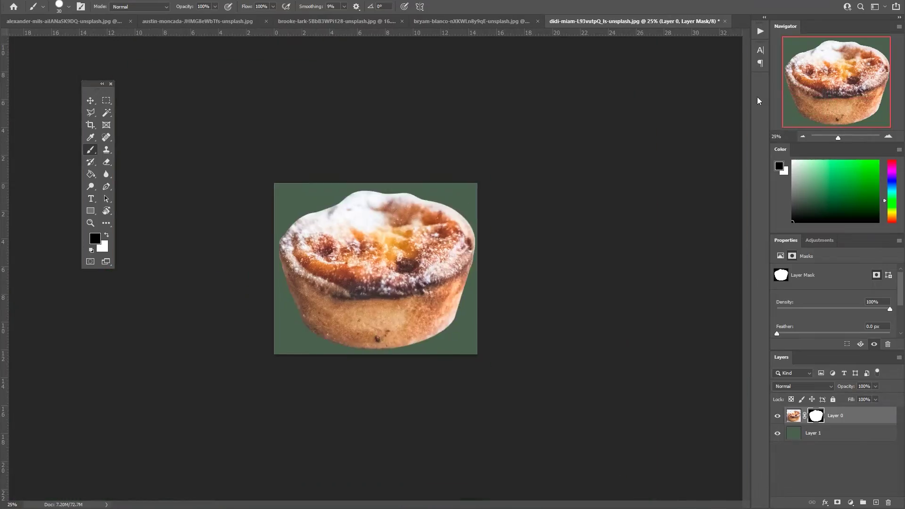
left_click(777, 433)
key("ctrl+alt+shift+s")
key("Return")
left_click(606, 258)
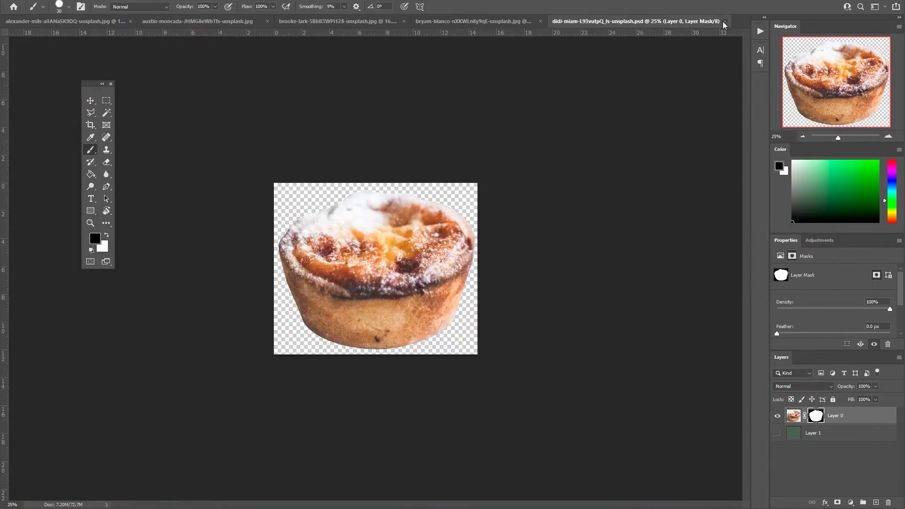
left_click(724, 21)
left_click(589, 22)
left_click_drag(435, 123, 495, 440)
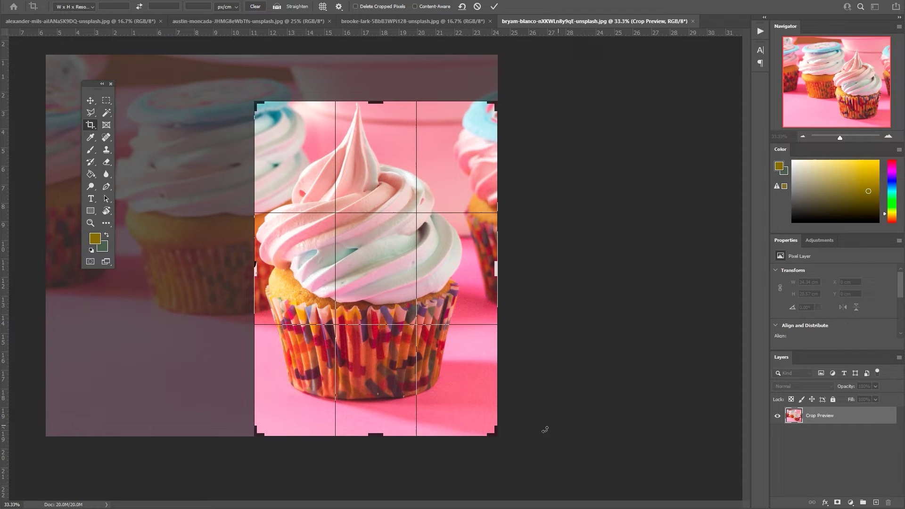
Apply the cupcake crop and trace a pen path from the frosting tip down the frosting edge
key("Return")
key("p")
key("ctrl+plus")
key("ctrl+plus")
key("ctrl+plus")
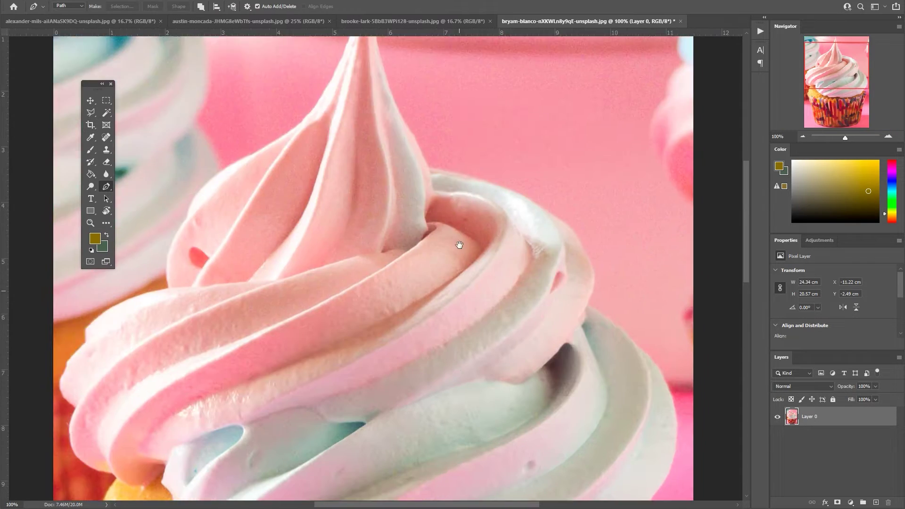
key("ctrl+minus")
left_click(386, 178)
left_click_drag(414, 287, 429, 310)
mouse_move(584, 391)
left_mouse_down()
mouse_move(490, 262)
mouse_move(510, 291)
left_mouse_up()
left_click_drag(529, 292, 362, 247)
mouse_move(323, 295)
left_mouse_down()
mouse_move(311, 306)
mouse_move(359, 160)
left_mouse_up()
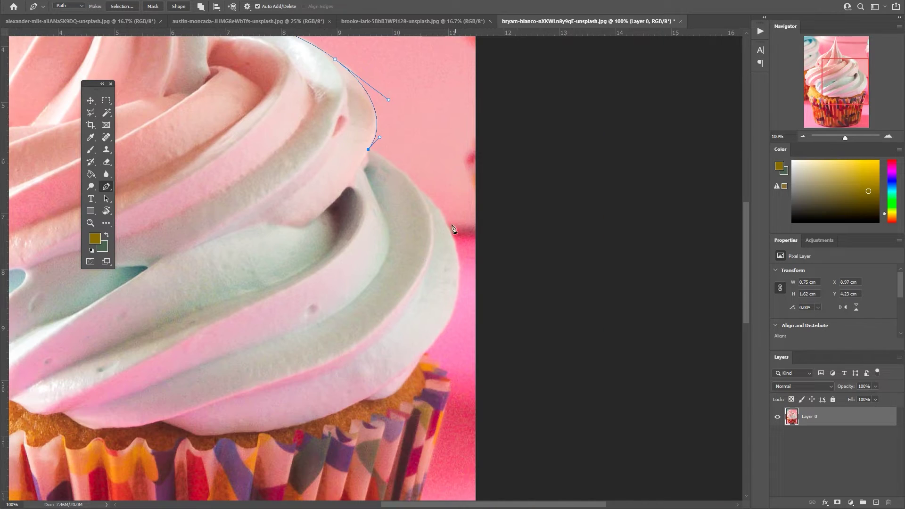
left_click_drag(442, 216, 461, 252)
left_click_drag(424, 354, 375, 408)
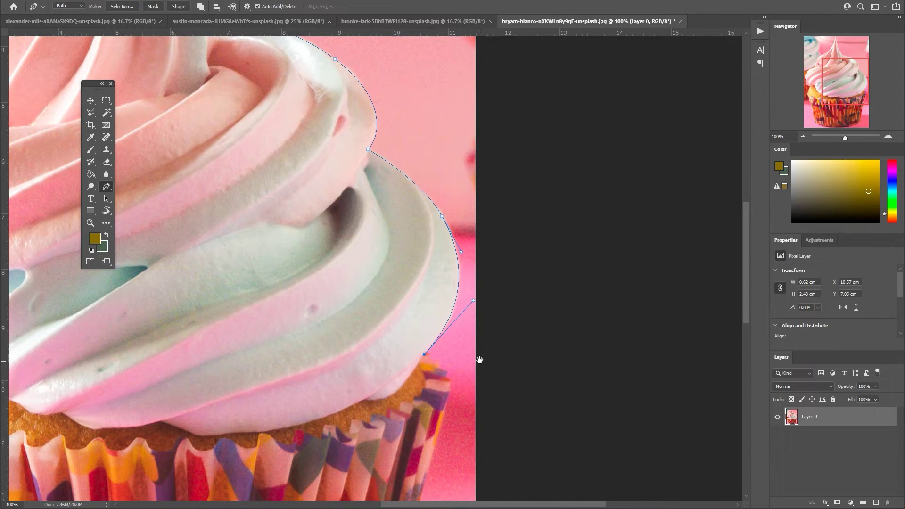
Extend the path with a corner at the cake, down the wrapper's right side and along its bottom
scroll(453, 330, "down", 3)
left_click(425, 243, "alt")
left_click(428, 247)
scroll(436, 309, "down", 5)
left_click(444, 201)
left_click(434, 270)
mouse_move(319, 403)
left_mouse_down()
mouse_move(271, 404)
mouse_move(424, 414)
left_mouse_up()
left_click(429, 413)
left_click_drag(313, 420, 238, 428)
left_click(313, 420, "alt")
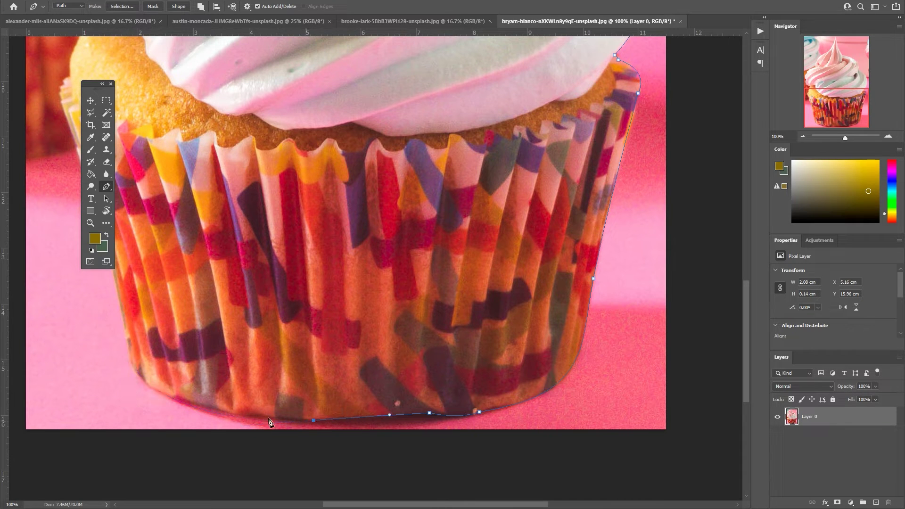
Trace the path up the wrapper's left side, past the cake edge, and up the frosting's left side
left_click(128, 349)
left_click_drag(128, 296, 407, 392)
left_click_drag(374, 304, 358, 256)
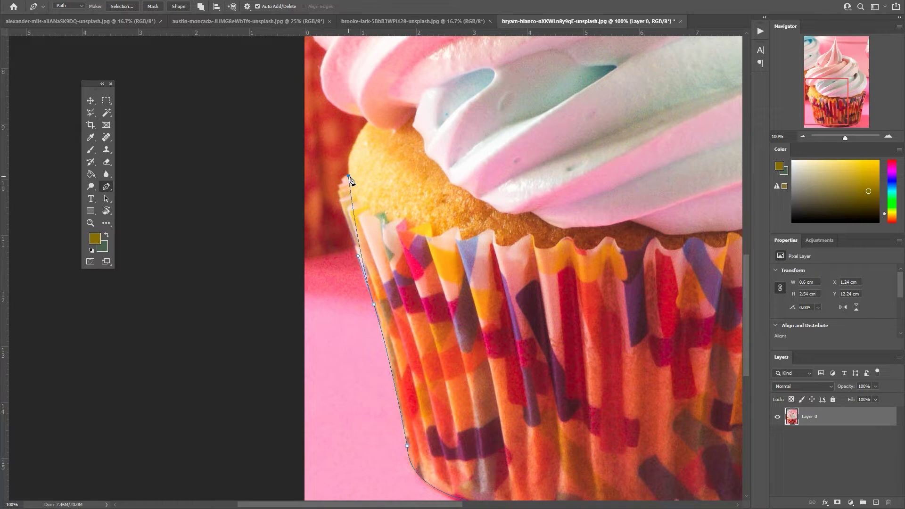
scroll(316, 234, "up", 3)
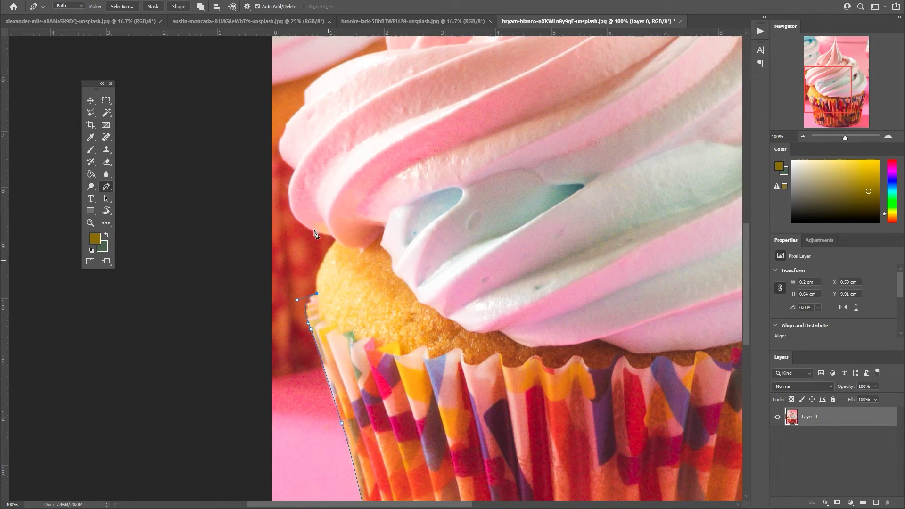
scroll(343, 238, "up", 2)
left_click_drag(297, 259, 325, 201)
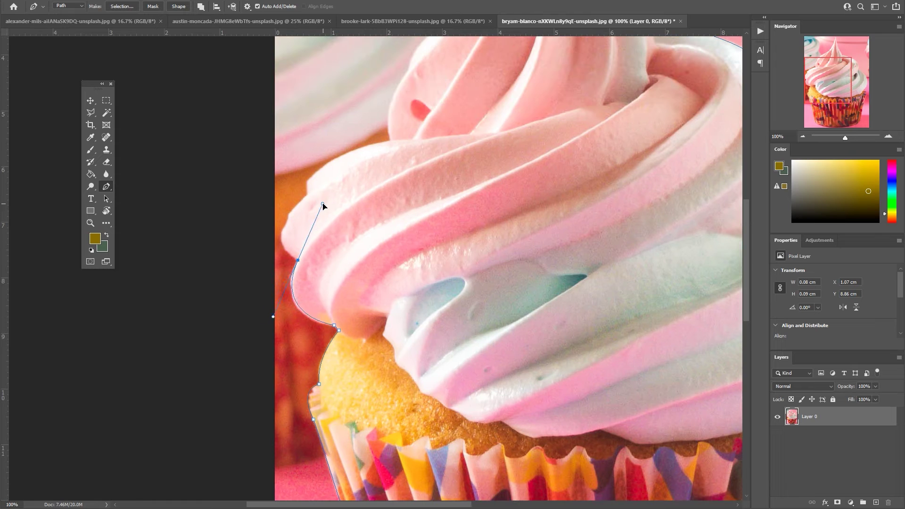
left_click_drag(286, 223, 301, 204)
scroll(331, 268, "up", 2)
left_click_drag(305, 285, 340, 246)
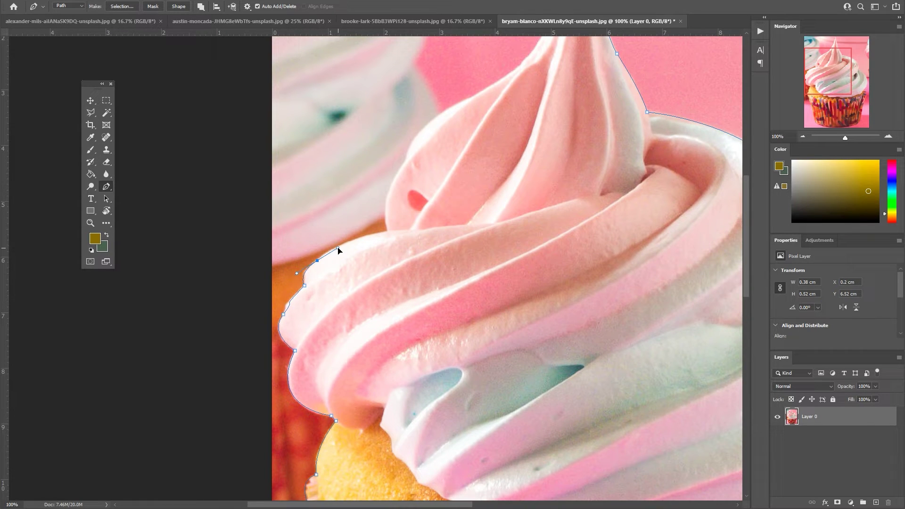
Curve the path over the left swirl and upper frosting, closing it at the frosting tip
left_click(387, 232)
scroll(390, 234, "up", 4)
scroll(390, 234, "right", 2)
left_click_drag(295, 355, 309, 347)
left_click_drag(324, 311, 416, 267)
scroll(396, 309, "up", 3)
scroll(396, 309, "right", 1)
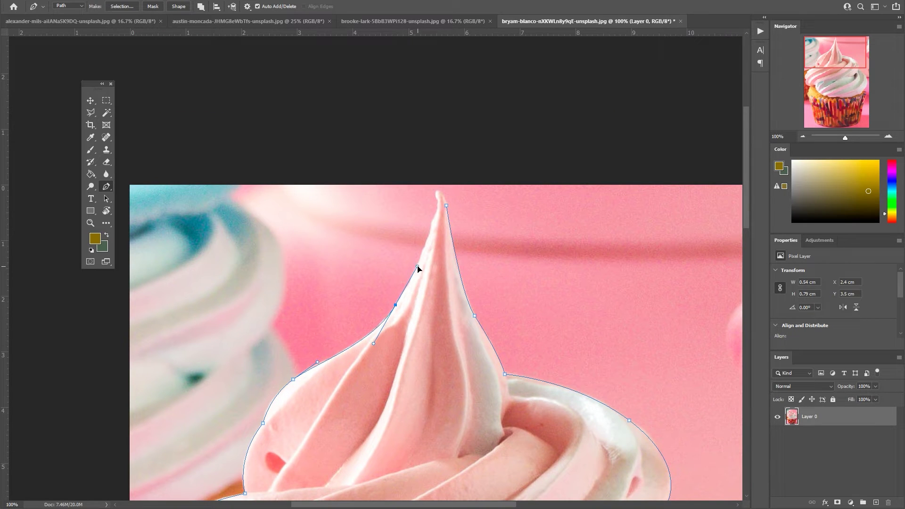
mouse_move(438, 204)
left_mouse_down()
mouse_move(441, 168)
mouse_move(445, 191)
left_mouse_up()
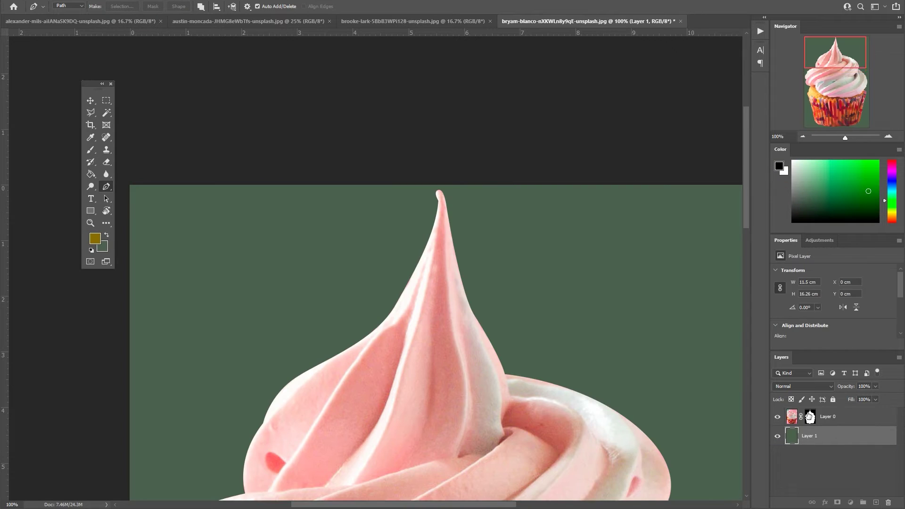
With a smaller black brush, trim the mask along the frosting tip and left edge down to the cake
key("b")
scroll(613, 344, "up", 3)
scroll(357, 307, "up", 3)
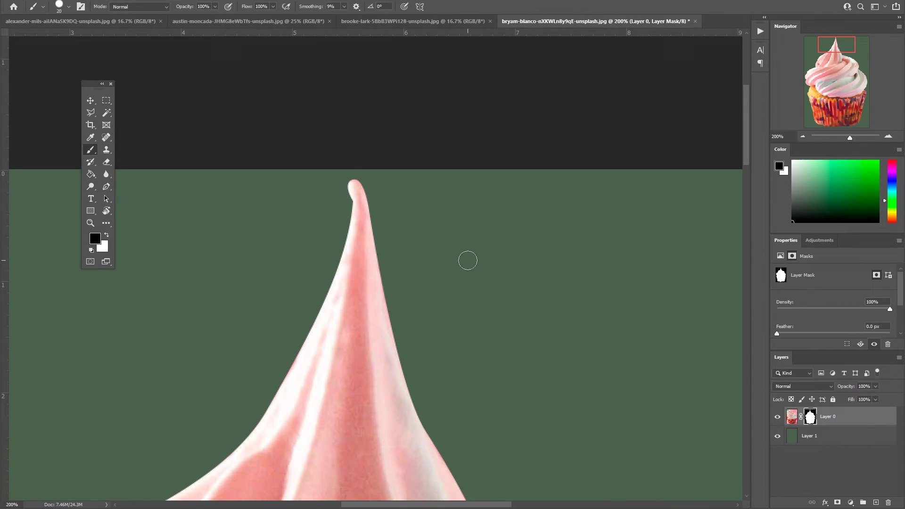
key("bracketleft")
left_click_drag(410, 382, 445, 269)
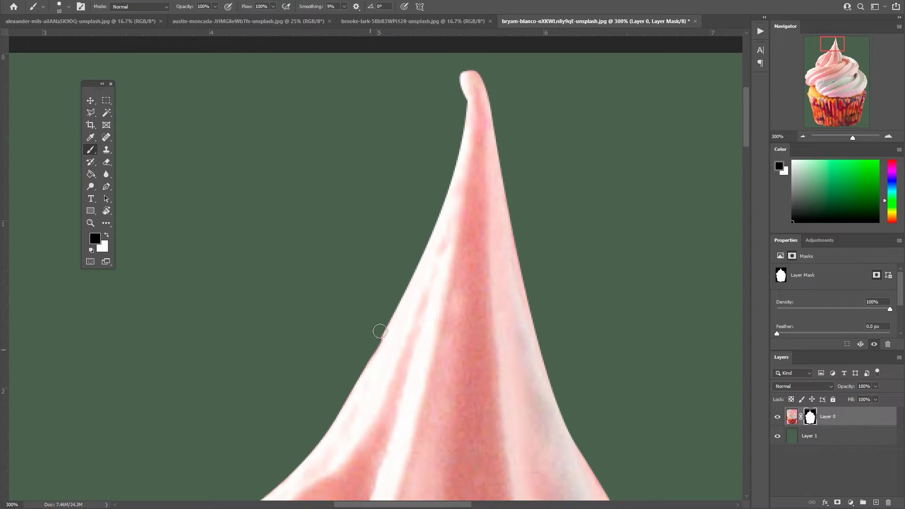
mouse_move(376, 324)
left_mouse_down()
mouse_move(396, 288)
mouse_move(463, 250)
left_mouse_up()
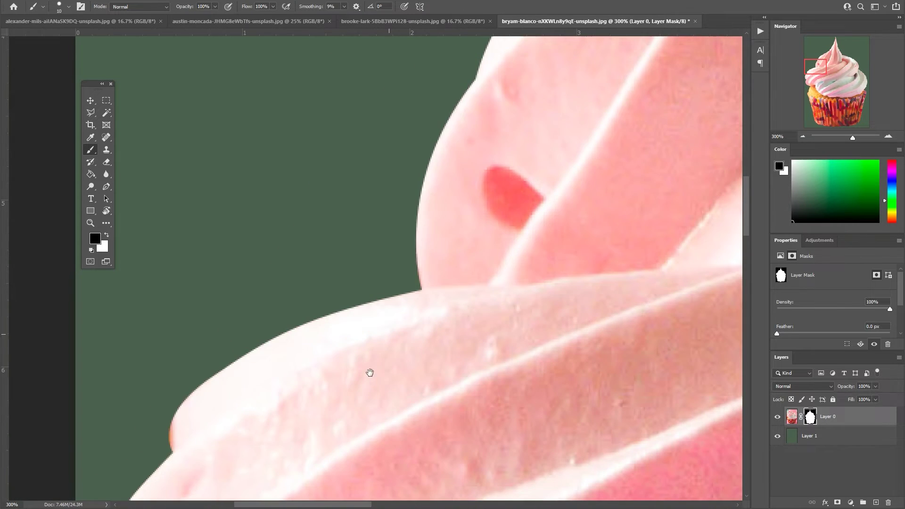
left_click_drag(318, 416, 478, 268)
left_click_drag(336, 413, 388, 204)
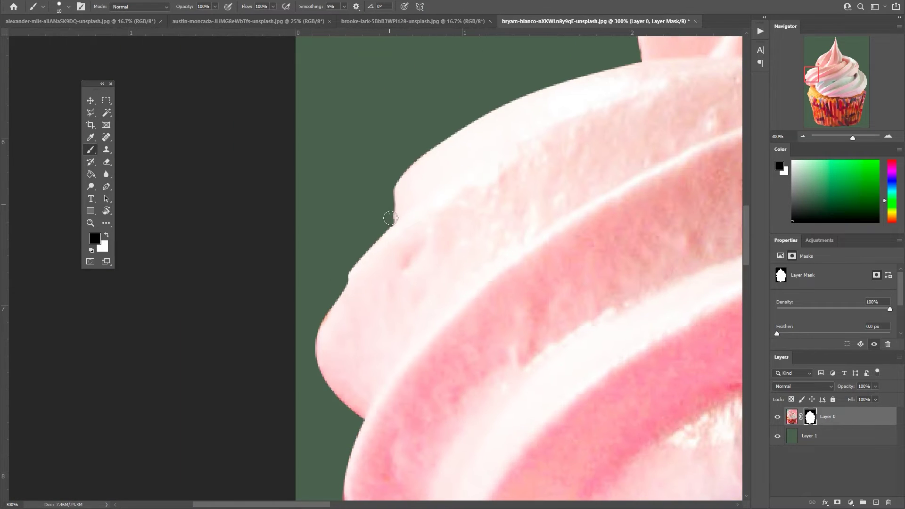
left_click_drag(325, 438, 385, 170)
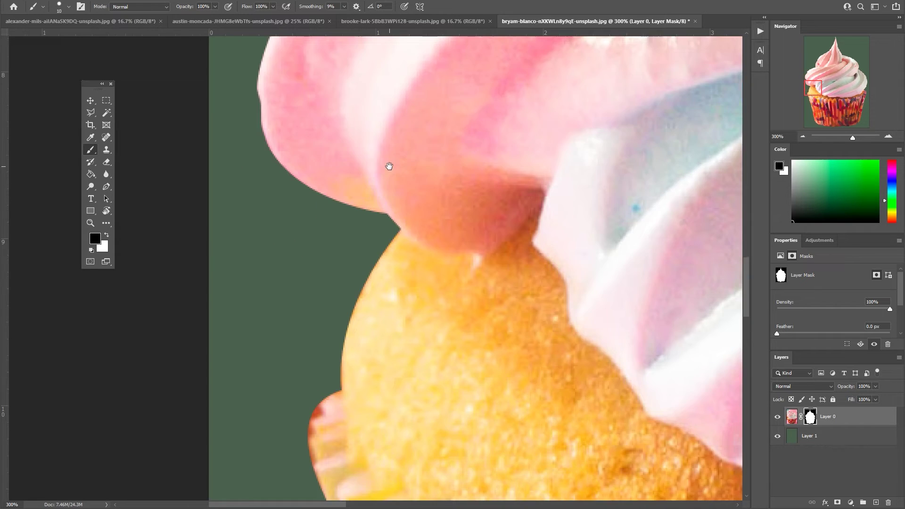
left_click_drag(373, 476, 355, 297)
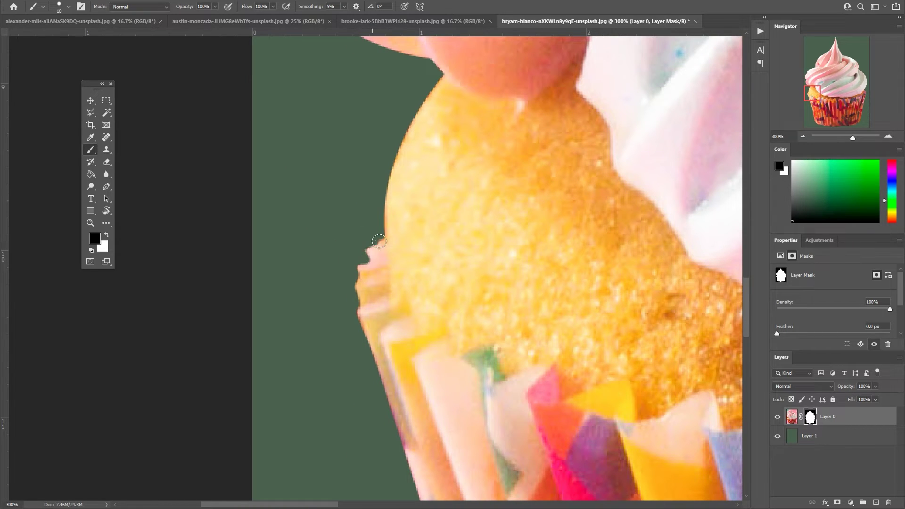
Trim the mask down the wrapper, along the right frosting, and remove leftover slivers near the top swirl
left_click_drag(358, 391, 339, 210)
left_click_drag(372, 472, 396, 210)
mouse_move(358, 424)
left_mouse_down()
mouse_move(256, 283)
mouse_move(141, 263)
left_mouse_up()
mouse_move(511, 187)
left_mouse_down()
mouse_move(378, 204)
mouse_move(405, 308)
mouse_move(452, 377)
left_mouse_up()
left_click_drag(330, 165, 400, 347)
mouse_move(358, 188)
left_mouse_down()
mouse_move(438, 309)
mouse_move(347, 240)
mouse_move(416, 214)
left_mouse_up()
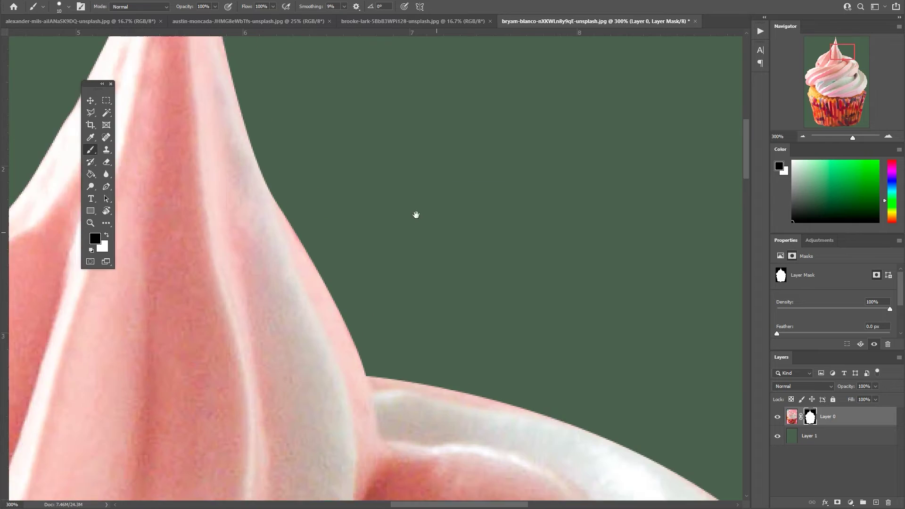
left_click(262, 288)
left_click_drag(260, 283, 443, 324)
left_click_drag(264, 285, 392, 311)
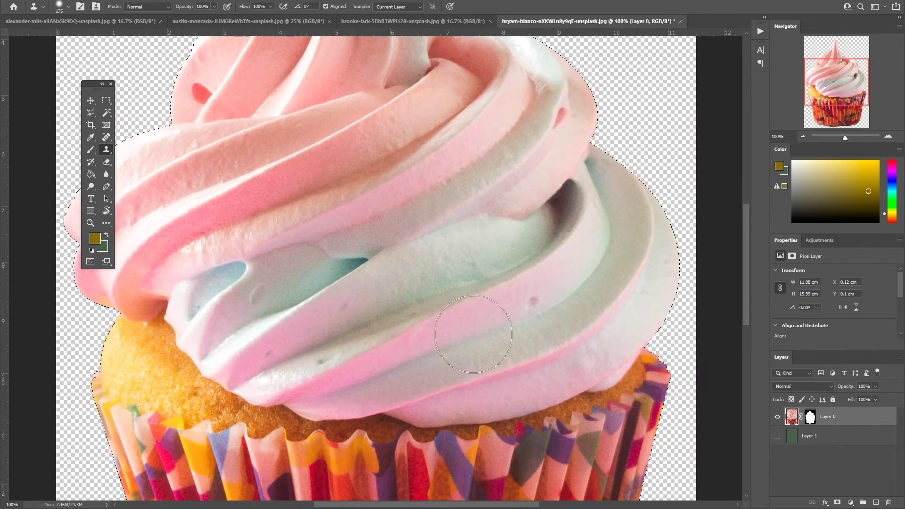
Shrink the clone brush and pan around to check the upper frosting
key("bracketleft")
key("bracketleft")
key("bracketleft")
left_click_drag(643, 317, 607, 350)
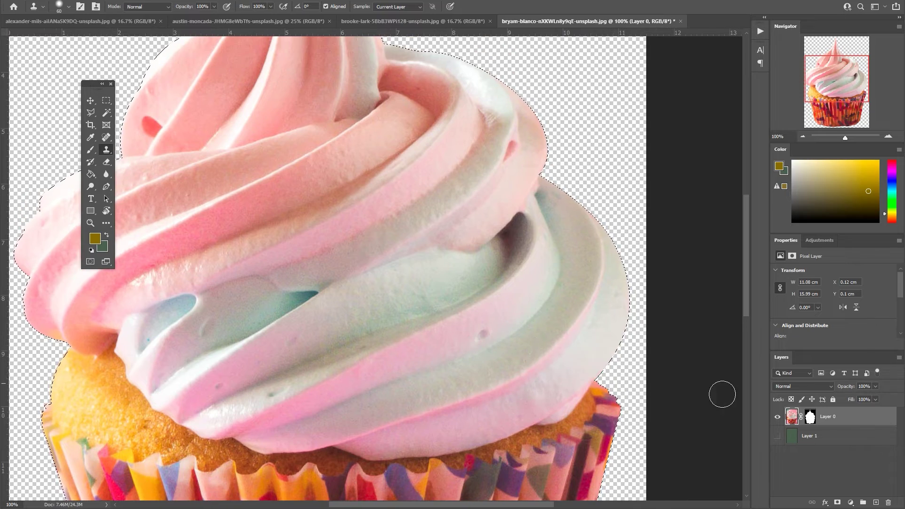
scroll(490, 246, "left", 6)
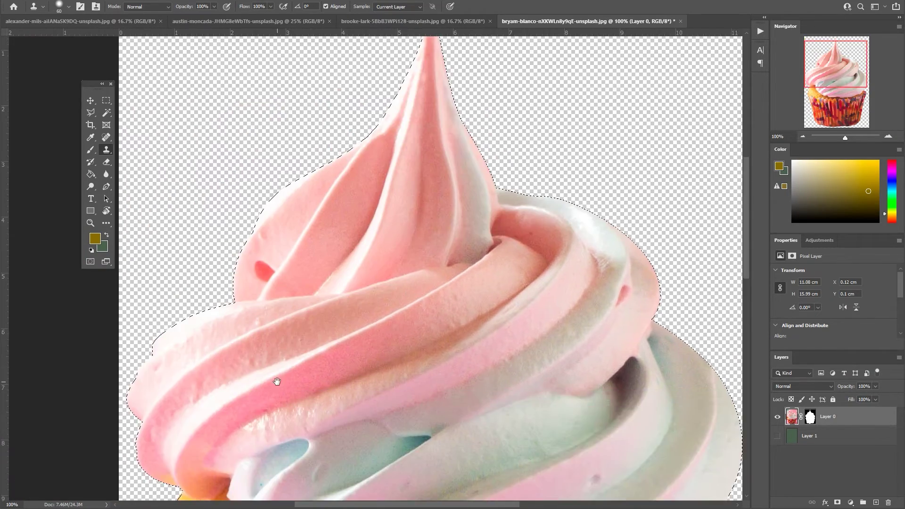
scroll(360, 229, "down", 5)
scroll(364, 289, "down", 5)
scroll(364, 289, "right", 4)
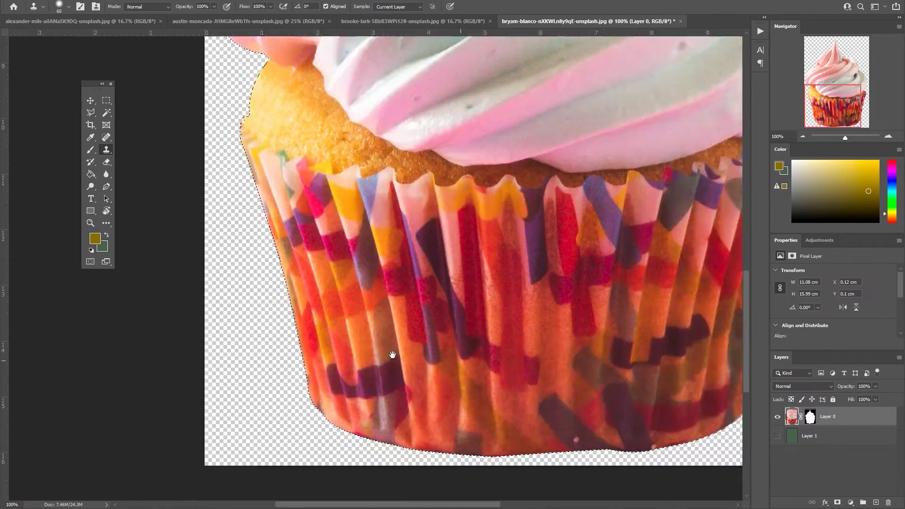
scroll(510, 435, "right", 3)
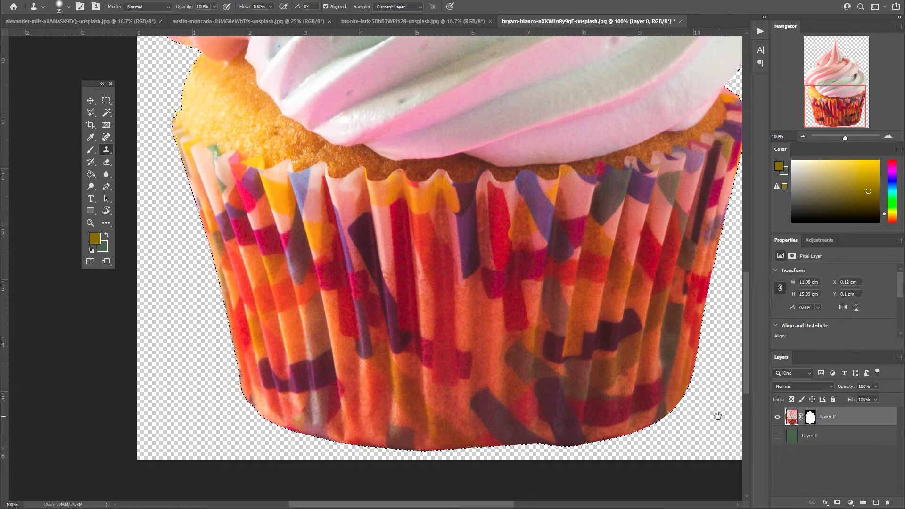
Save the cupcake as a PSD and a transparent PNG-24, close it, and switch to the pretzel photo
key("ctrl+s")
key("Escape")
key("ctrl+alt+shift+s")
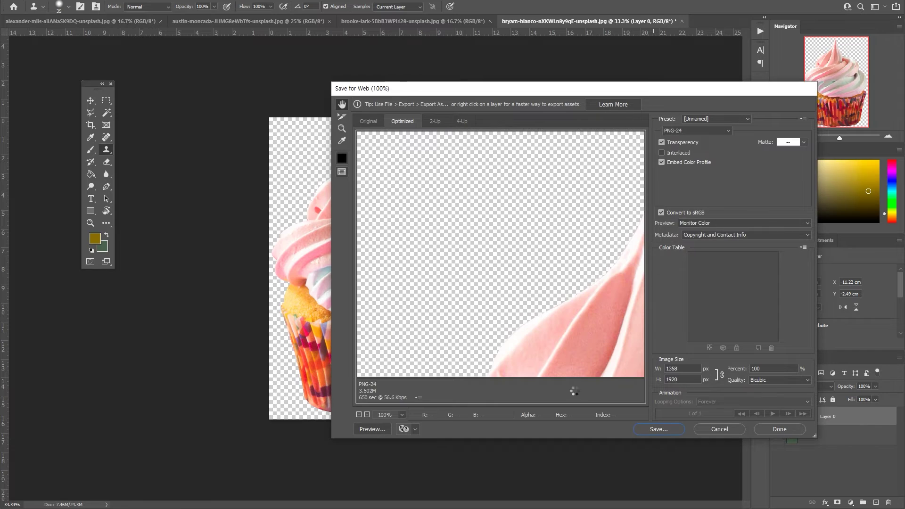
key("Escape")
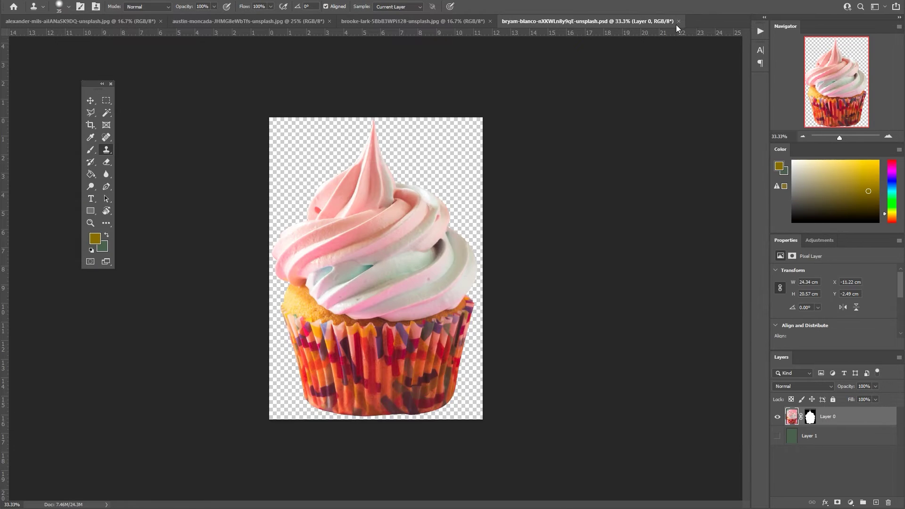
left_click(682, 22)
key("ctrl+shift+Tab")
Crop the photo down to the central pretzel cupcake
key("c")
left_click_drag(661, 61, 576, 134)
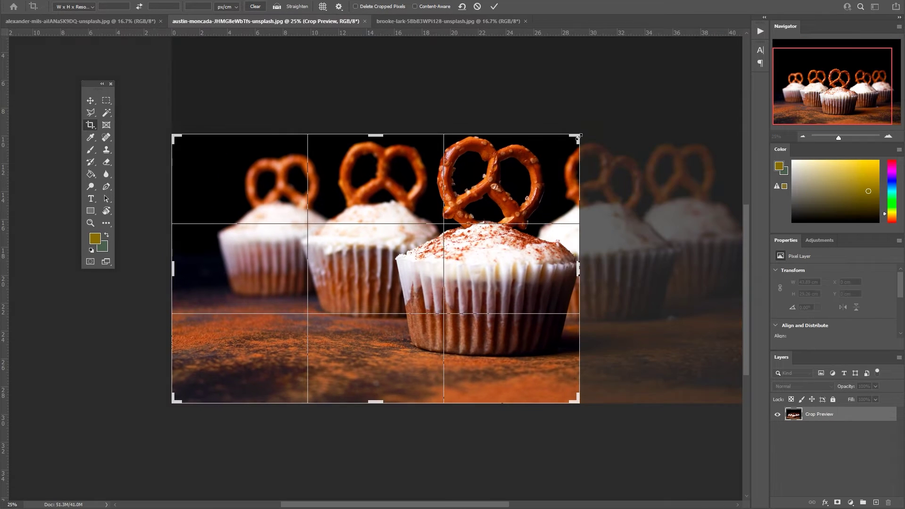
left_click_drag(176, 397, 284, 382)
key("Return")
scroll(347, 307, "up", 3)
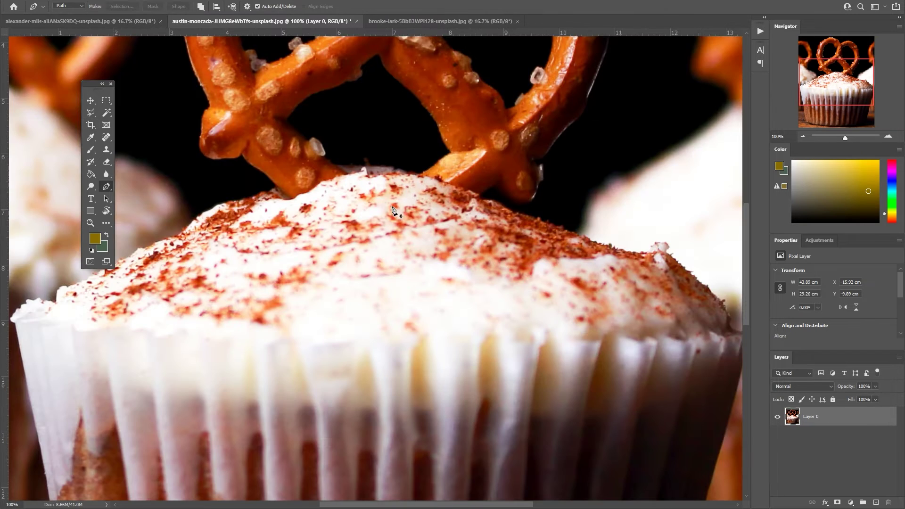
Start a Pen path tracing the pretzel's right edge with anchors and curves
key("p")
left_click(370, 213)
left_click(483, 197)
left_click(519, 227)
left_click_drag(556, 338, 569, 443)
scroll(522, 224, "down", 5)
left_click_drag(520, 223, 500, 285)
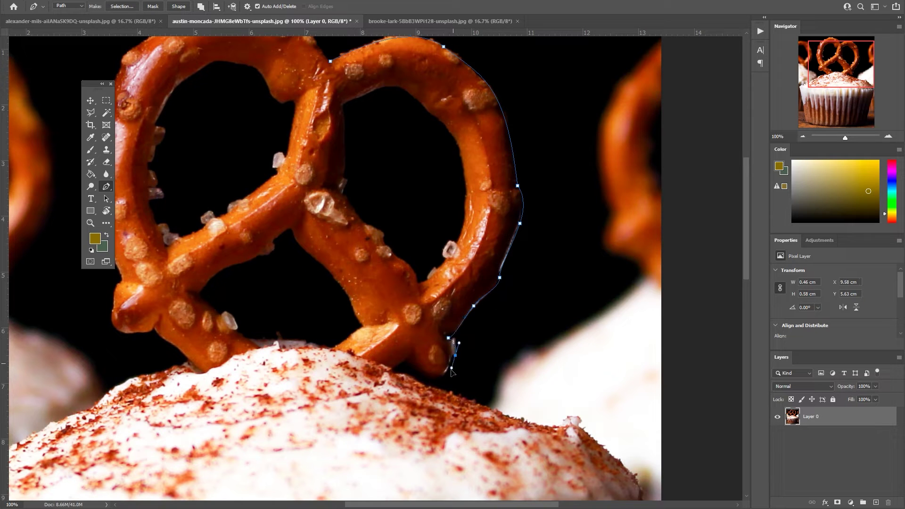
Continue the path along the frosting edge and top toward its right side
left_click(408, 360)
left_click_drag(411, 377, 424, 379)
scroll(421, 376, "down", 3)
scroll(421, 376, "right", 5)
left_click(378, 327)
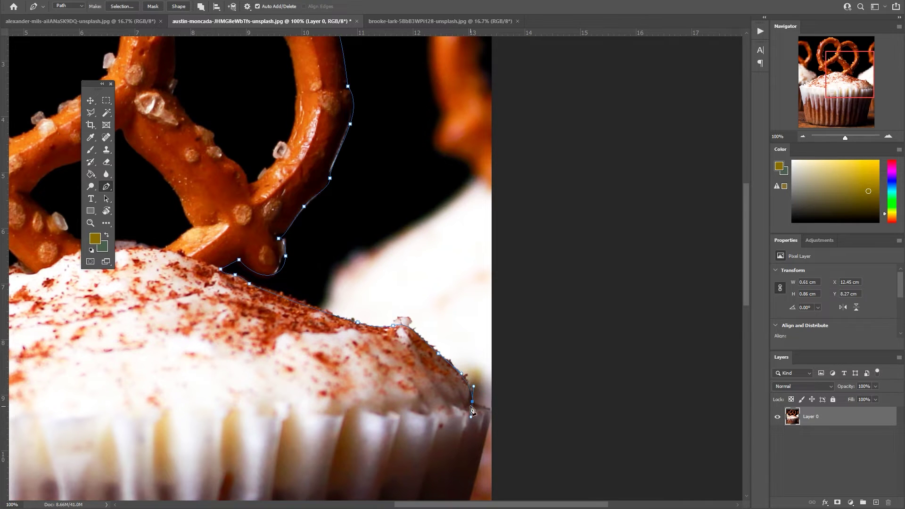
left_click_drag(472, 409, 541, 169)
scroll(541, 177, "down", 4)
scroll(541, 177, "left", 1)
Curve the outline around the liner's lower right and along the cupcake's base
left_click_drag(516, 298, 507, 350)
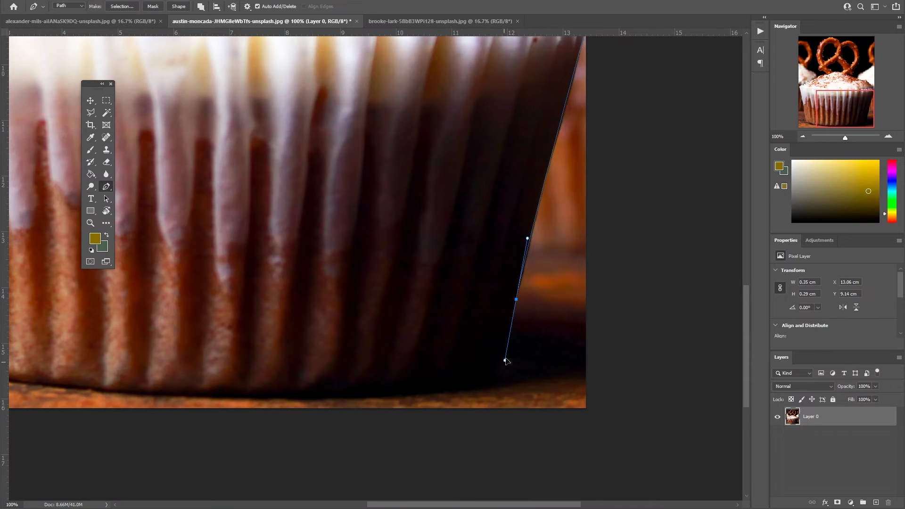
scroll(424, 377, "up", 1)
scroll(329, 418, "up", 1)
scroll(330, 419, "left", 3)
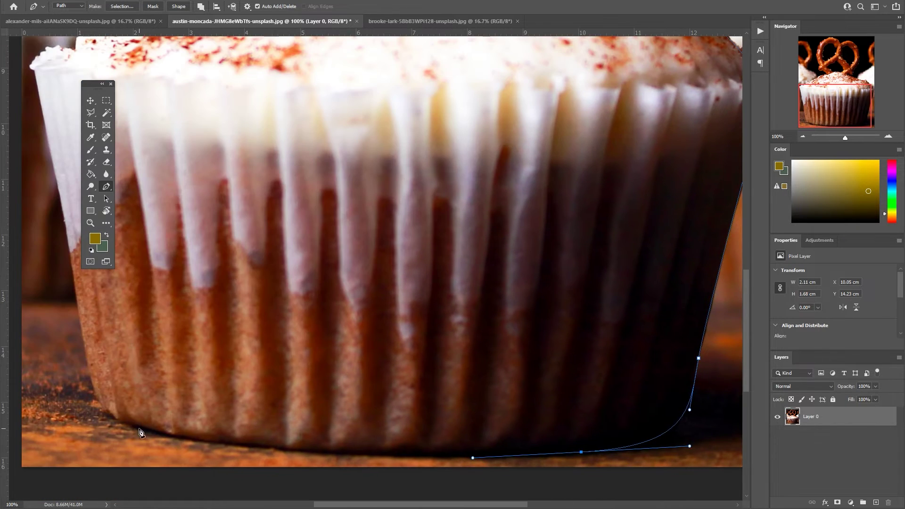
scroll(566, 415, "right", 1)
left_click_drag(561, 424, 507, 428)
left_click_drag(213, 429, 124, 419)
scroll(136, 391, "left", 3)
scroll(136, 391, "up", 1)
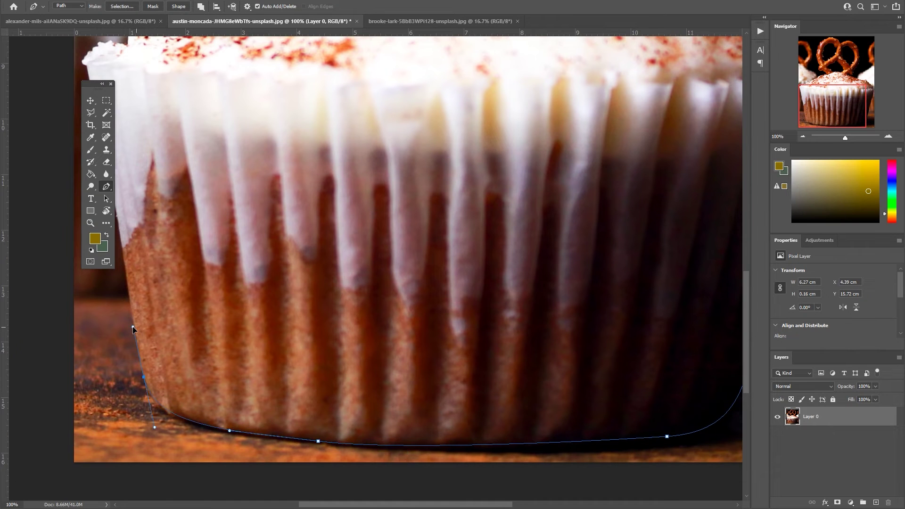
scroll(133, 329, "left", 1)
scroll(141, 264, "up", 2)
Trace the frosting's left edge and top up to where it meets the pretzel
left_click(135, 109)
scroll(135, 109, "up", 4)
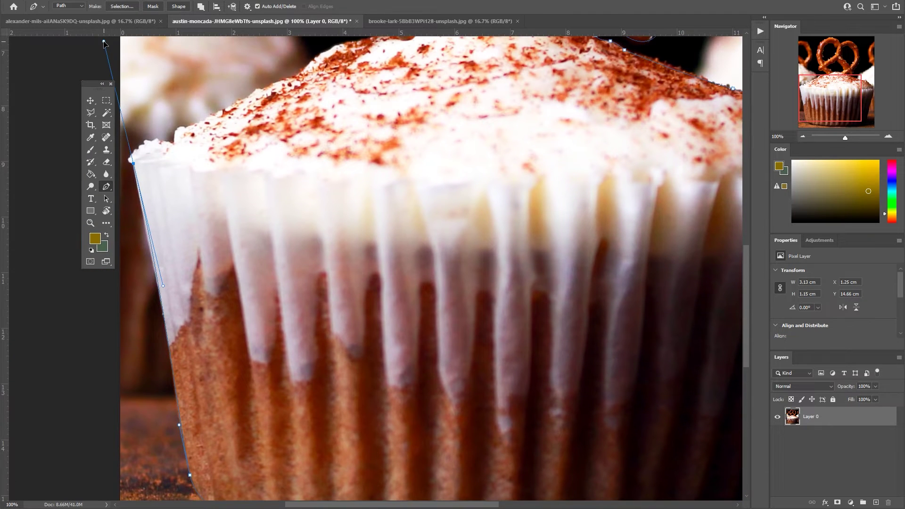
scroll(160, 235, "up", 4)
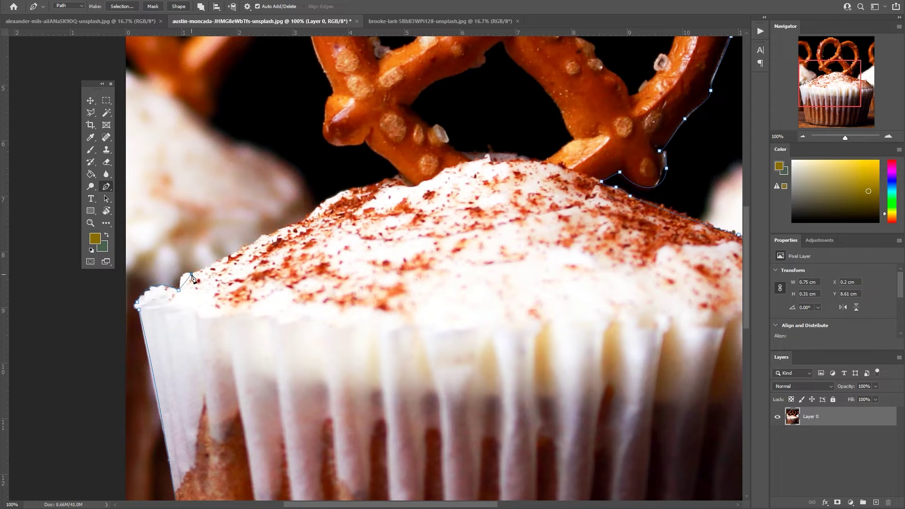
scroll(193, 276, "up", 1)
left_click_drag(300, 285, 320, 282)
left_click(373, 248)
scroll(409, 328, "up", 2)
Trace the pretzel's outer and top edges to continue the cupcake outline
left_click(356, 286)
scroll(357, 288, "up", 2)
mouse_move(339, 360)
left_mouse_down()
mouse_move(330, 358)
mouse_move(332, 319)
left_mouse_up()
left_click(342, 311)
scroll(352, 388, "up", 2)
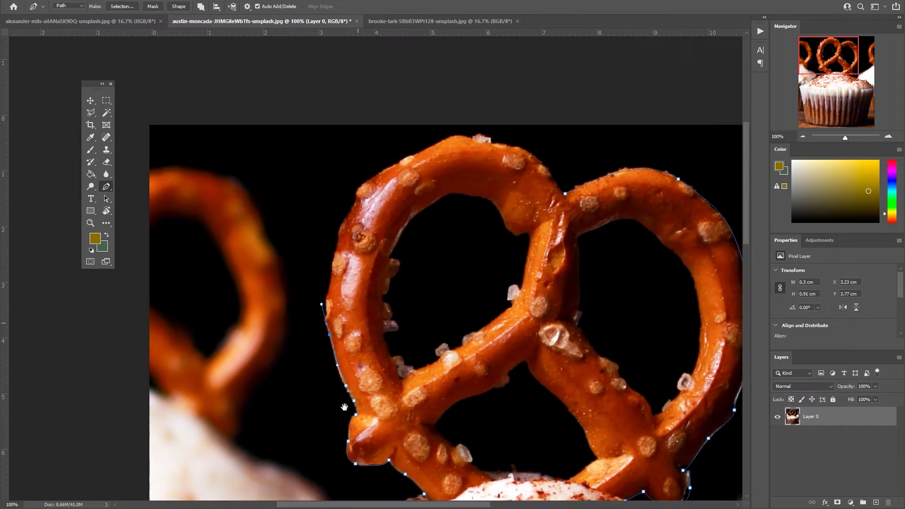
scroll(334, 315, "up", 3)
left_click_drag(336, 296, 361, 274)
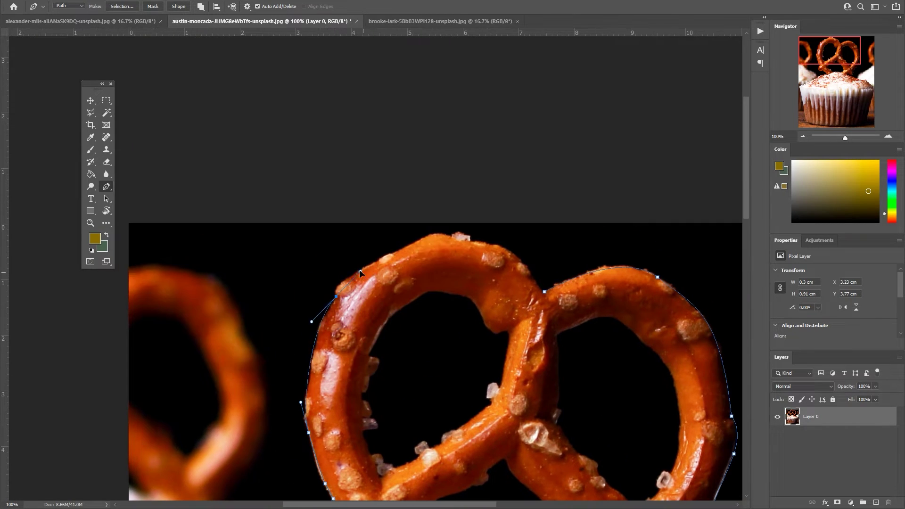
left_click(380, 260)
scroll(380, 283, "up", 1)
scroll(380, 283, "right", 1)
left_click_drag(371, 281, 382, 275)
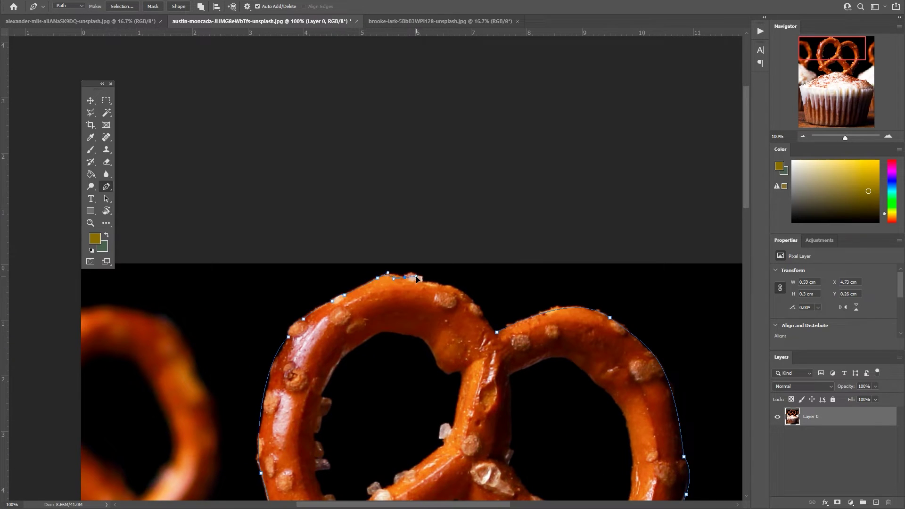
left_click_drag(410, 280, 348, 298)
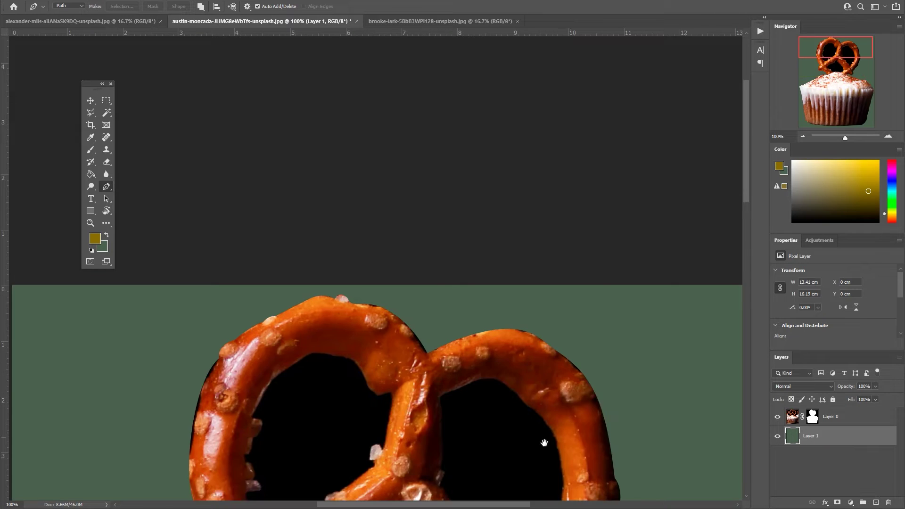
Trace a closed Pen outline around the pretzel's left hole
left_click_drag(544, 443, 589, 333)
left_click(296, 308)
left_click_drag(376, 245, 430, 261)
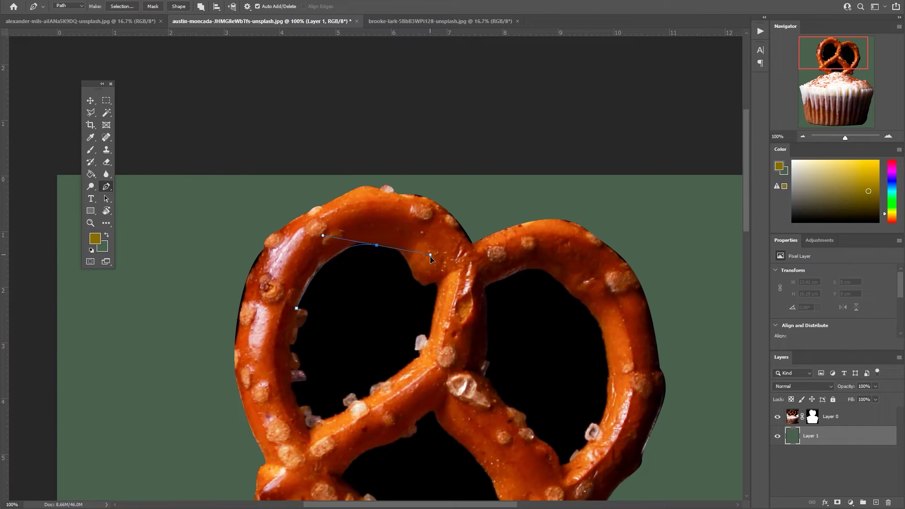
left_click(434, 284, "alt")
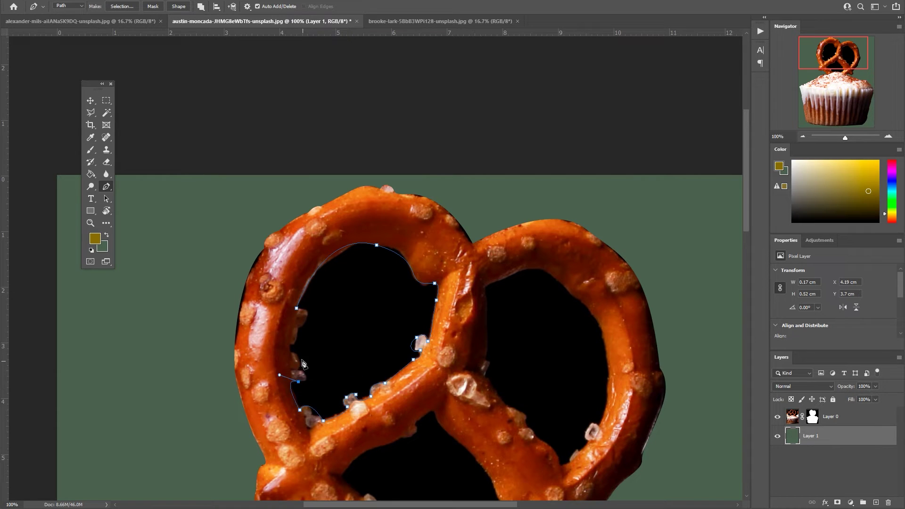
left_click_drag(298, 308, 291, 311)
Trace a closed outline around the pretzel's lower hole, undoing one misplaced anchor
left_click_drag(444, 297, 499, 374)
left_click(262, 381)
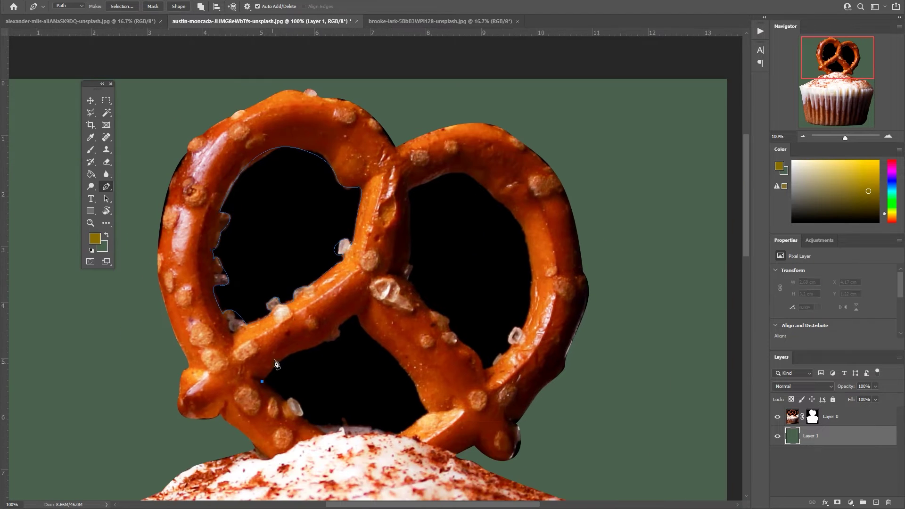
left_click(323, 342)
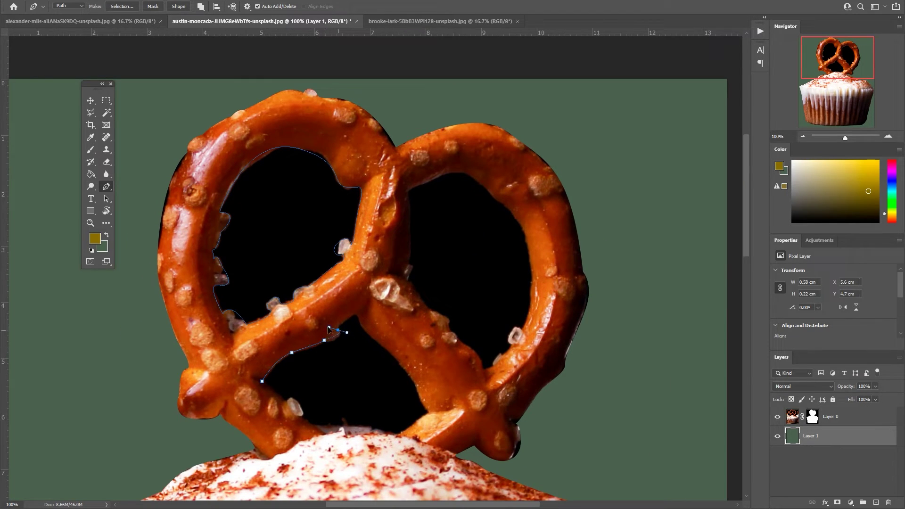
key("ctrl+z")
left_click_drag(313, 427, 268, 428)
left_click(262, 385)
Trace a closed outline around the pretzel's right hole
left_click(347, 250)
left_click(407, 236)
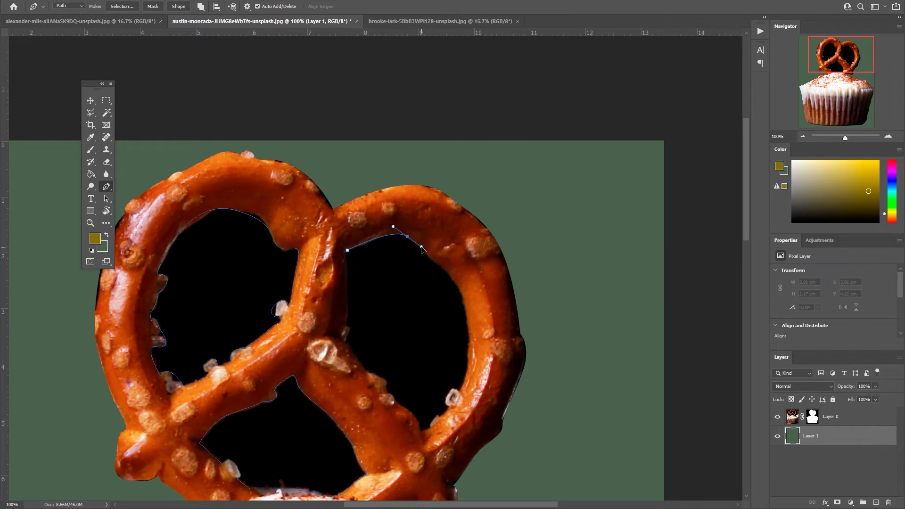
left_click(504, 289)
left_click_drag(414, 495, 426, 464)
left_click_drag(448, 398, 443, 414)
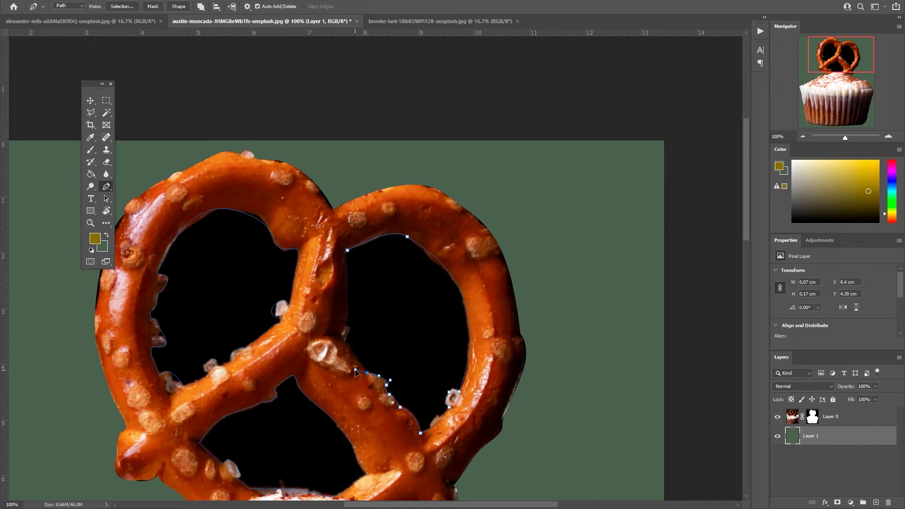
left_click(346, 249)
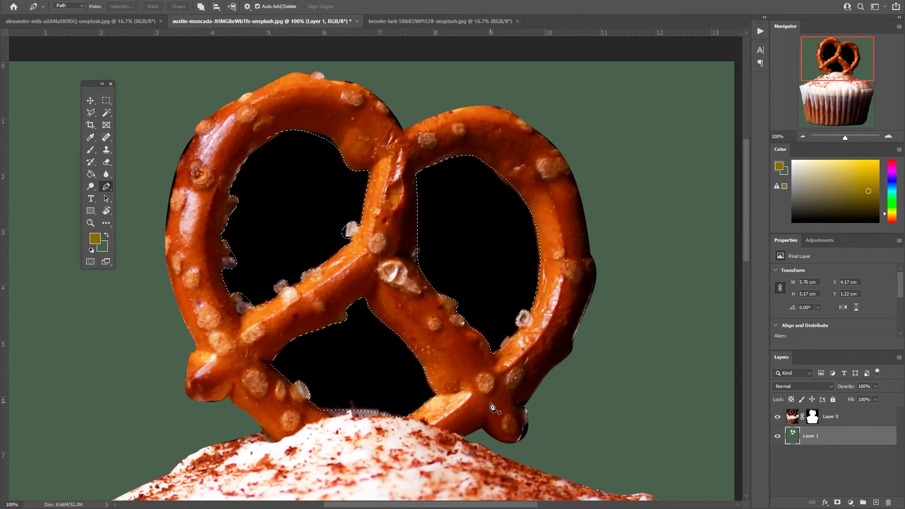
Load the hole outlines as a selection and fill them black on the mask
left_click(812, 416)
key("b")
key("alt+BackSpace")
key("ctrl+d")
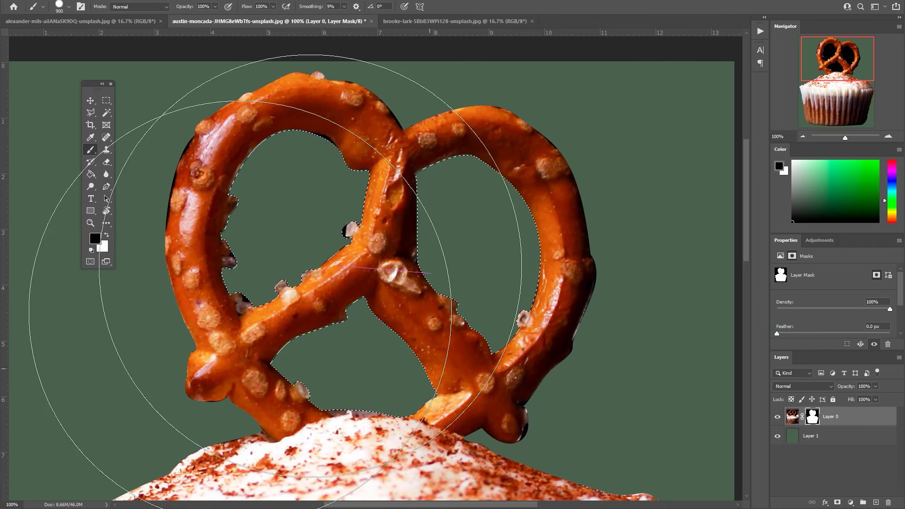
With a smaller brush, mask dark fringe on the pretzel's left edge, knob, salt crystal and arch
scroll(358, 347, "up", 3)
key("bracketleft")
key("bracketleft")
key("bracketleft")
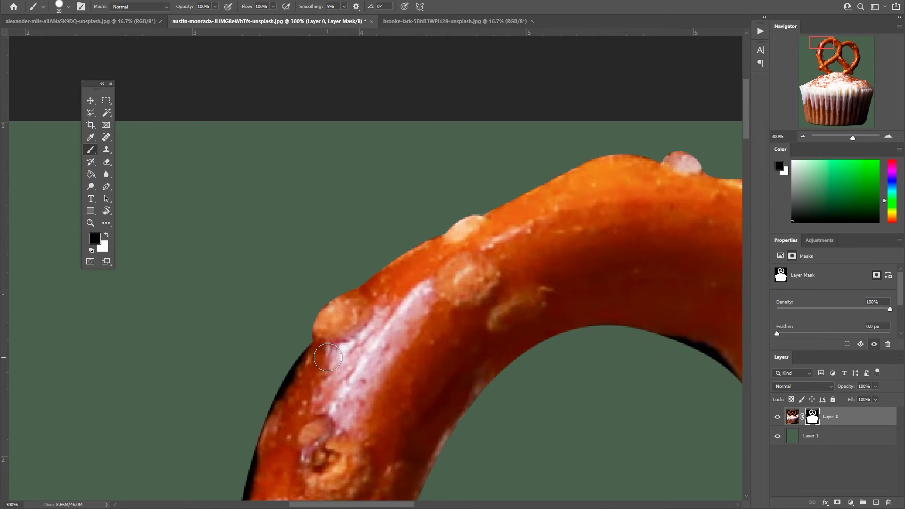
scroll(460, 389, "down", 3)
scroll(460, 390, "left", 3)
left_click_drag(398, 322, 372, 448)
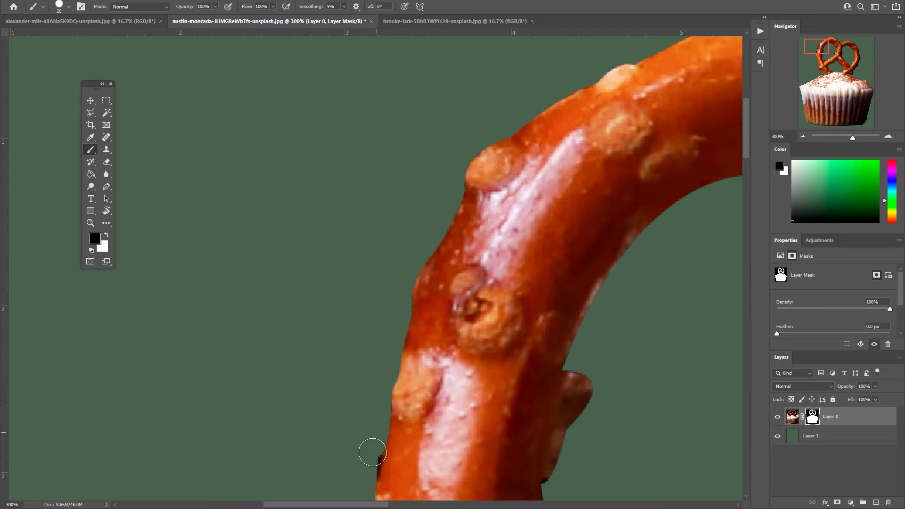
scroll(367, 440, "down", 3)
scroll(422, 224, "right", 3)
scroll(376, 317, "down", 2)
left_click_drag(394, 283, 398, 330)
scroll(320, 334, "down", 1)
scroll(320, 334, "right", 2)
key("bracketleft")
key("bracketleft")
scroll(326, 378, "up", 2)
scroll(327, 379, "right", 3)
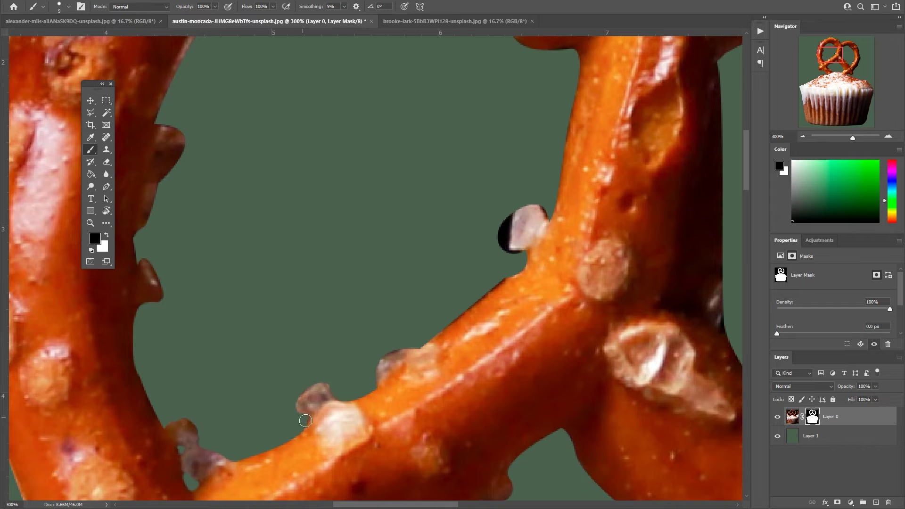
scroll(383, 352, "up", 2)
scroll(383, 352, "right", 2)
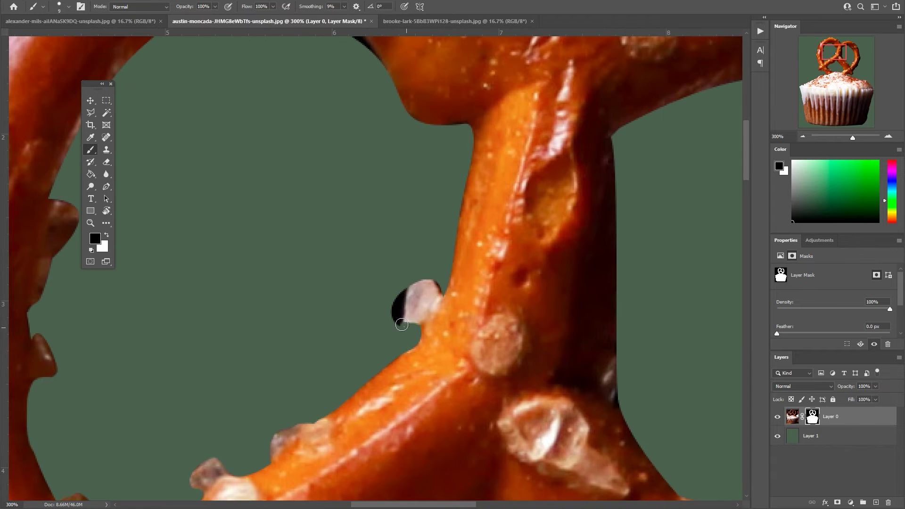
left_click_drag(402, 324, 413, 279)
scroll(404, 320, "up", 4)
scroll(404, 321, "right", 1)
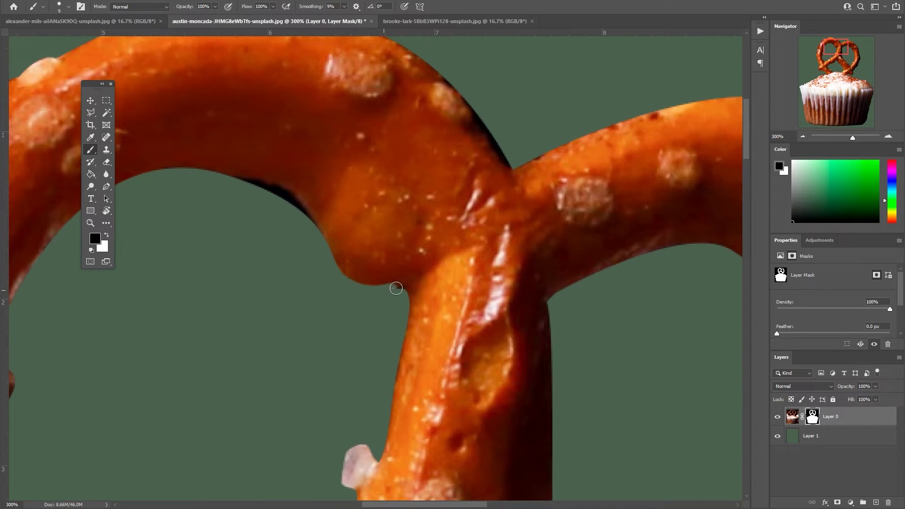
scroll(387, 395, "up", 3)
scroll(387, 395, "left", 2)
left_click_drag(277, 303, 404, 364)
Mask the dark fringe along the pretzel's top and right edges, redoing the right-side stroke
scroll(248, 281, "down", 3)
scroll(248, 281, "left", 2)
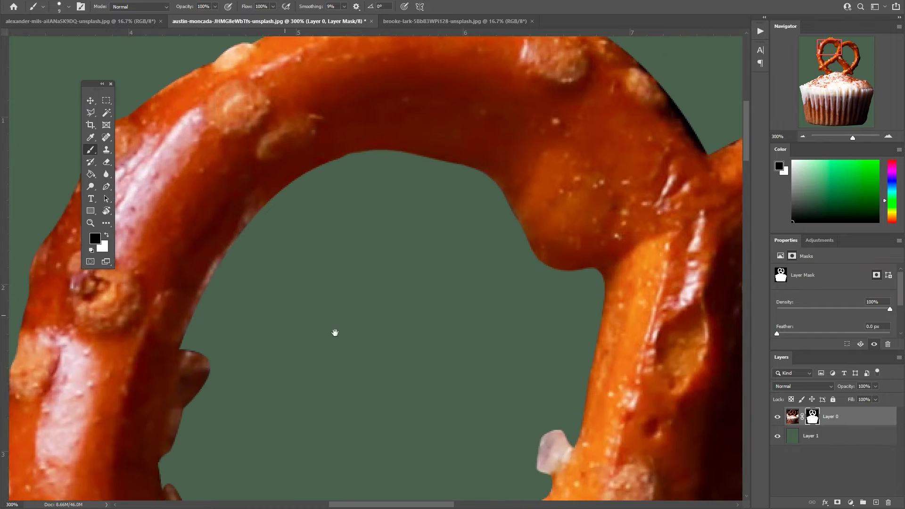
scroll(328, 351, "down", 2)
scroll(329, 351, "left", 3)
scroll(364, 215, "up", 7)
scroll(364, 214, "right", 6)
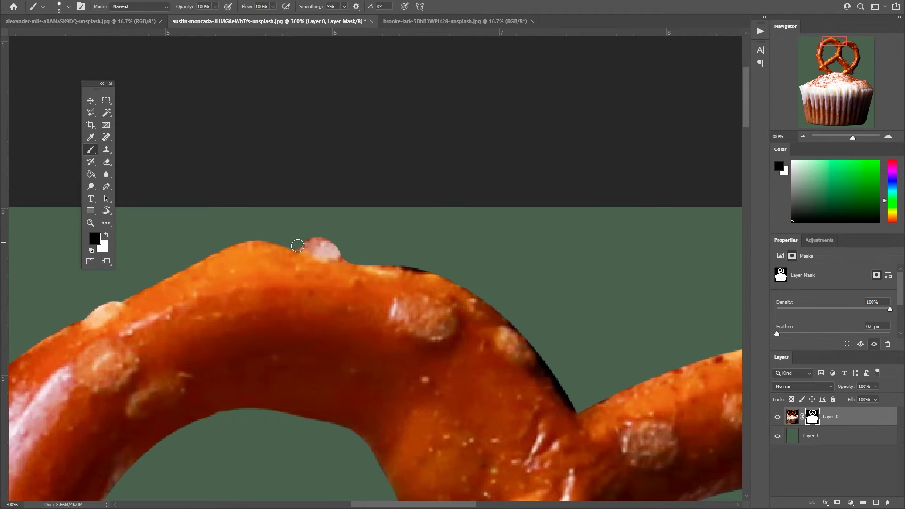
scroll(289, 242, "right", 2)
scroll(286, 263, "down", 1)
scroll(285, 262, "right", 2)
left_click_drag(319, 240, 405, 349)
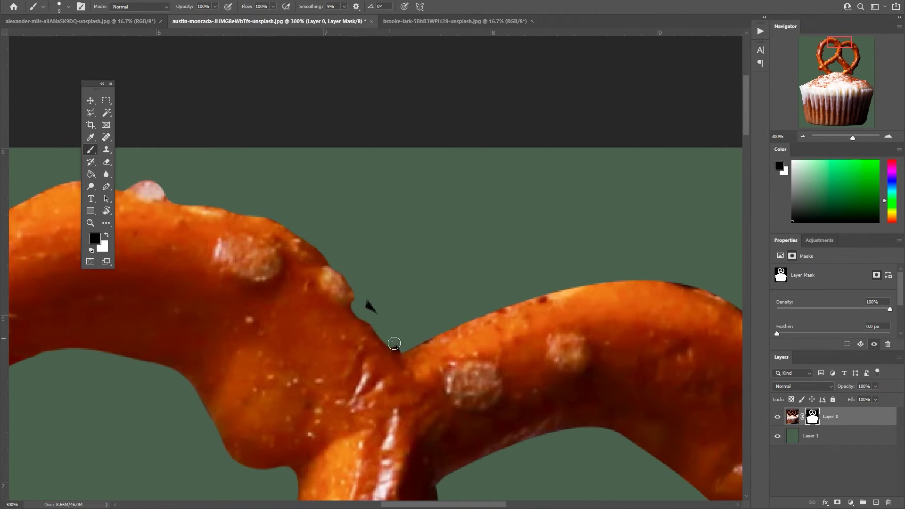
scroll(378, 198, "down", 1)
scroll(378, 198, "right", 3)
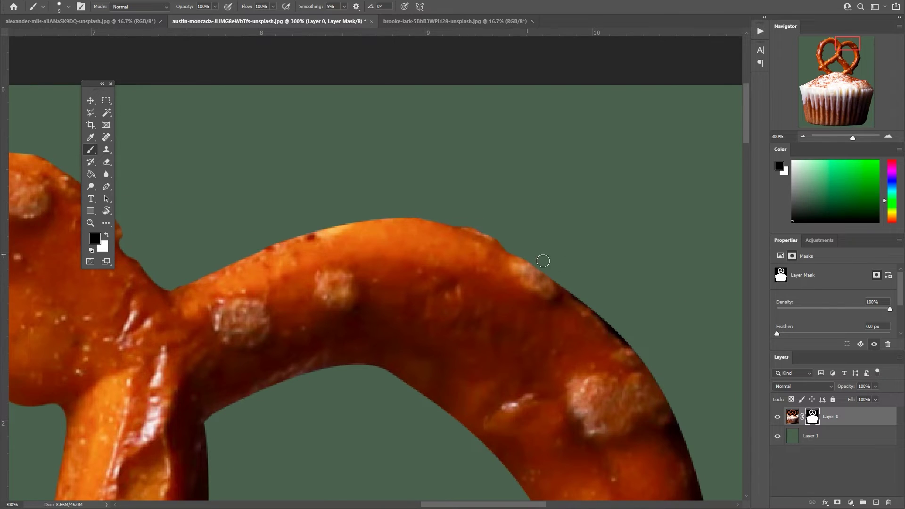
scroll(531, 256, "down", 1)
scroll(531, 255, "right", 1)
scroll(471, 253, "down", 5)
scroll(471, 253, "left", 3)
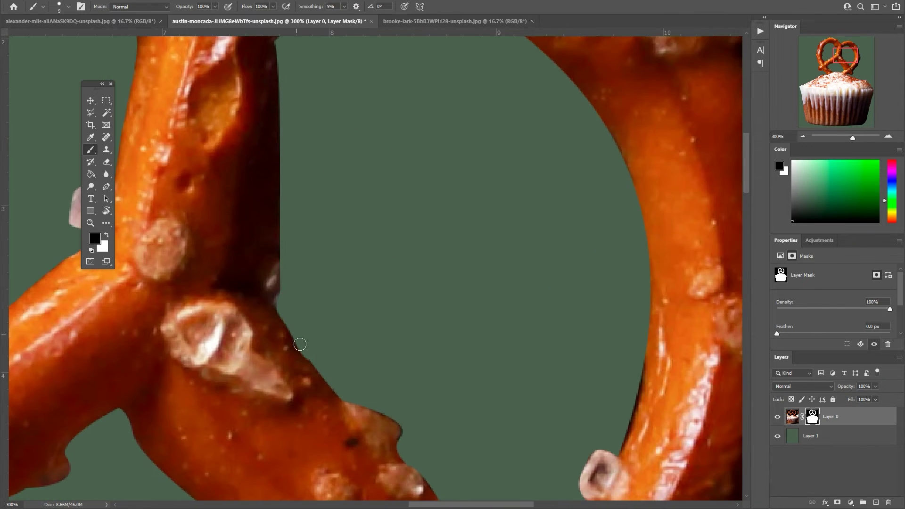
scroll(297, 302, "down", 2)
scroll(297, 301, "right", 1)
scroll(401, 325, "right", 1)
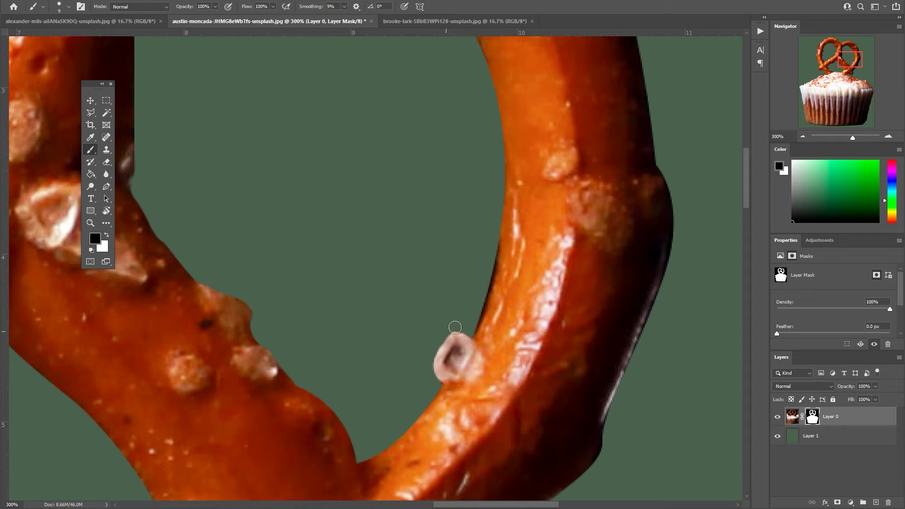
scroll(395, 206, "up", 3)
scroll(395, 206, "right", 1)
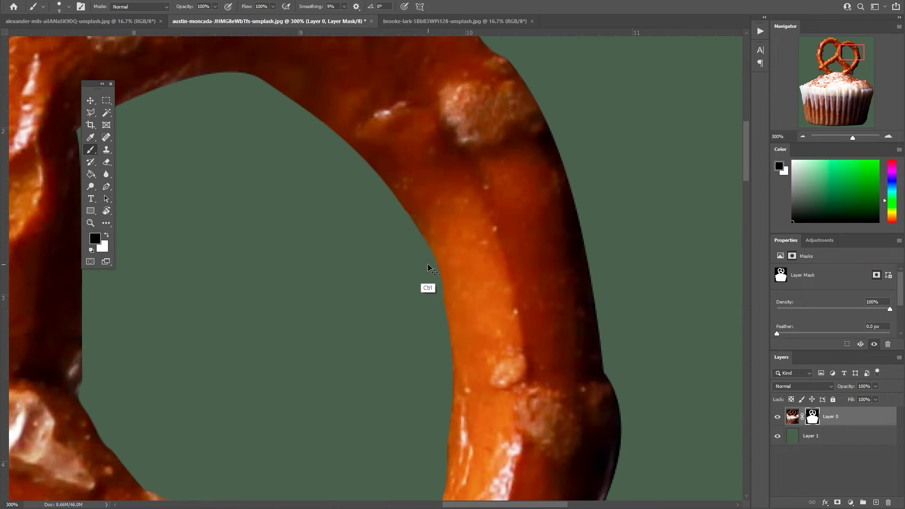
scroll(429, 269, "right", 2)
scroll(478, 355, "up", 1)
mouse_move(362, 171)
left_mouse_down()
mouse_move(395, 273)
mouse_move(425, 418)
left_mouse_up()
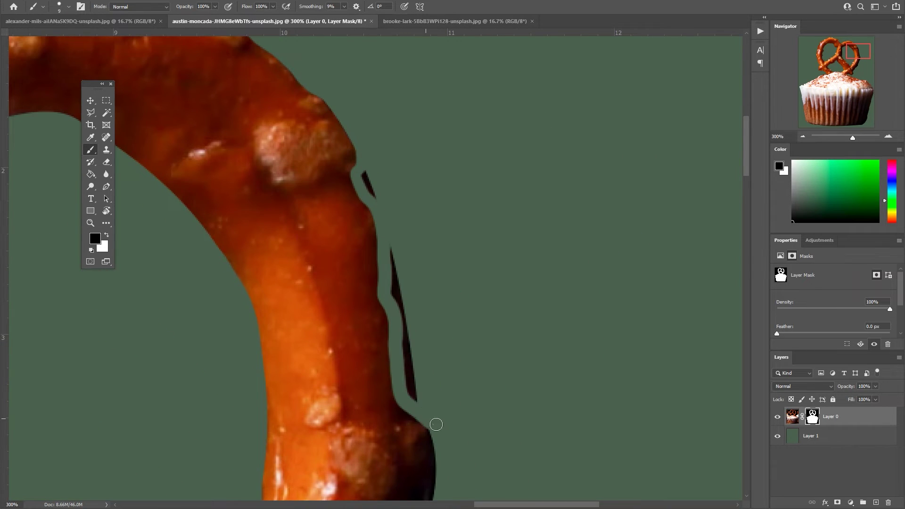
key("ctrl+z")
left_click_drag(354, 138, 422, 384)
Mask the dark edge at the lower pretzel joint and along the frosting edge
scroll(422, 384, "down", 5)
scroll(422, 383, "left", 1)
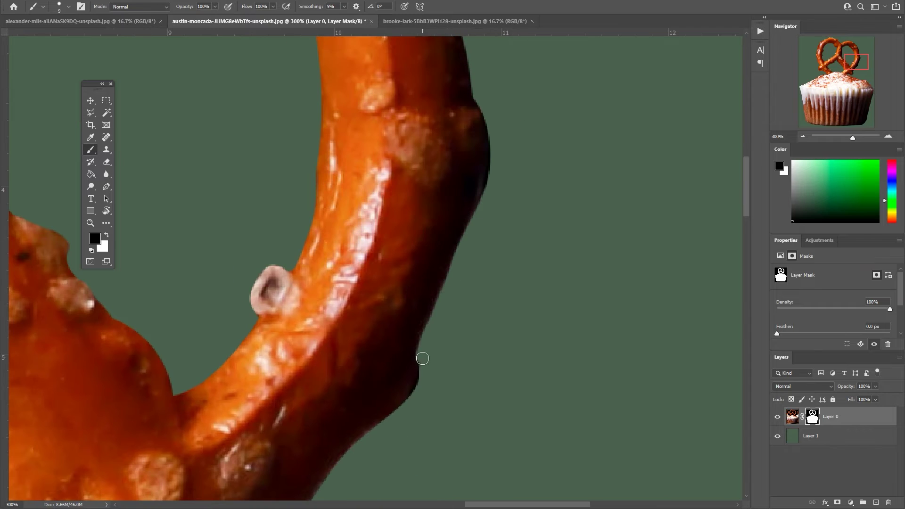
scroll(422, 359, "down", 5)
scroll(461, 235, "left", 1)
scroll(460, 235, "left", 1)
left_click_drag(410, 324, 408, 355)
scroll(408, 355, "down", 1)
scroll(408, 355, "left", 1)
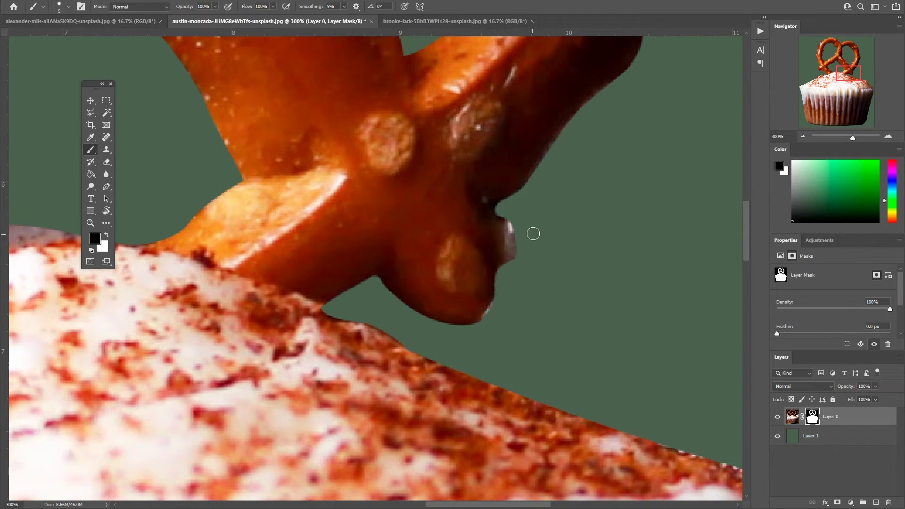
scroll(533, 232, "down", 2)
scroll(533, 232, "right", 2)
scroll(533, 233, "right", 1)
left_click_drag(399, 347, 483, 349)
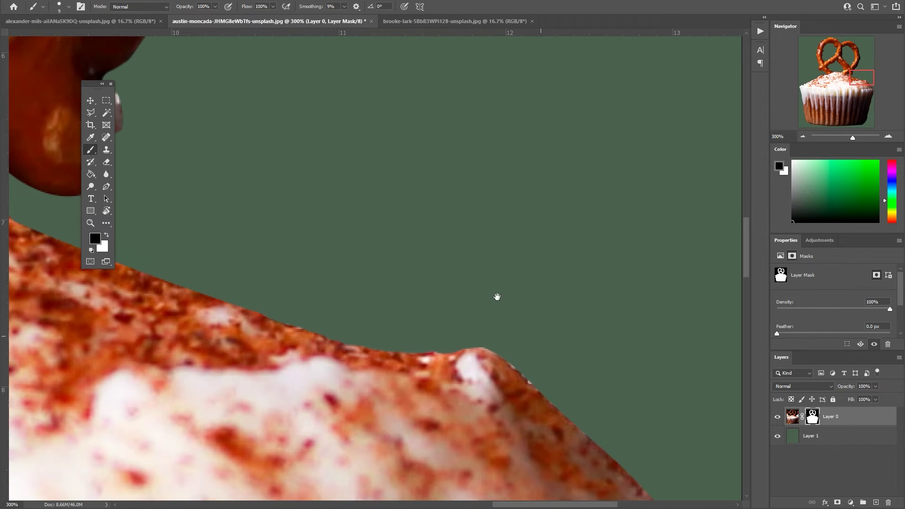
Trim the remaining fringe on the frosting's left edge and the pretzel's lower edge
scroll(496, 297, "down", 2)
scroll(497, 297, "right", 1)
scroll(468, 303, "down", 3)
scroll(468, 303, "right", 1)
scroll(563, 190, "down", 3)
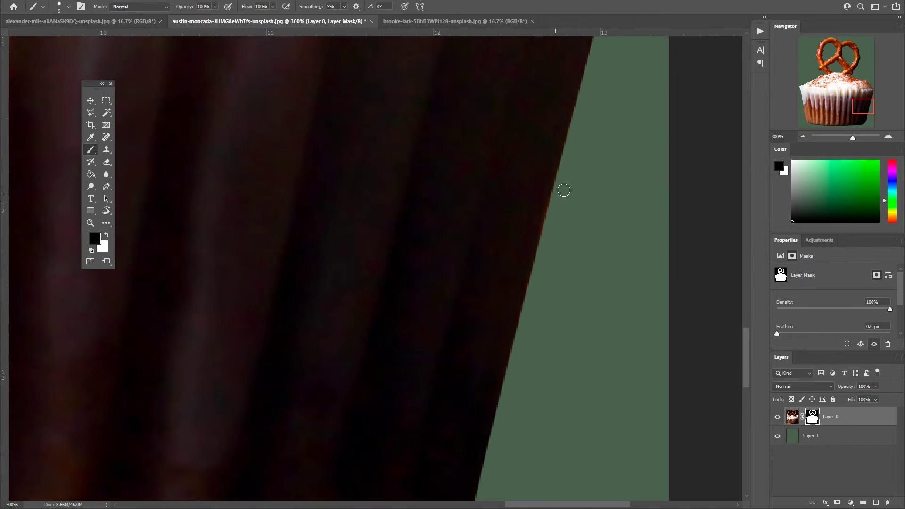
scroll(422, 251, "down", 2)
scroll(245, 295, "left", 6)
scroll(302, 327, "left", 2)
scroll(301, 328, "up", 3)
scroll(354, 448, "left", 1)
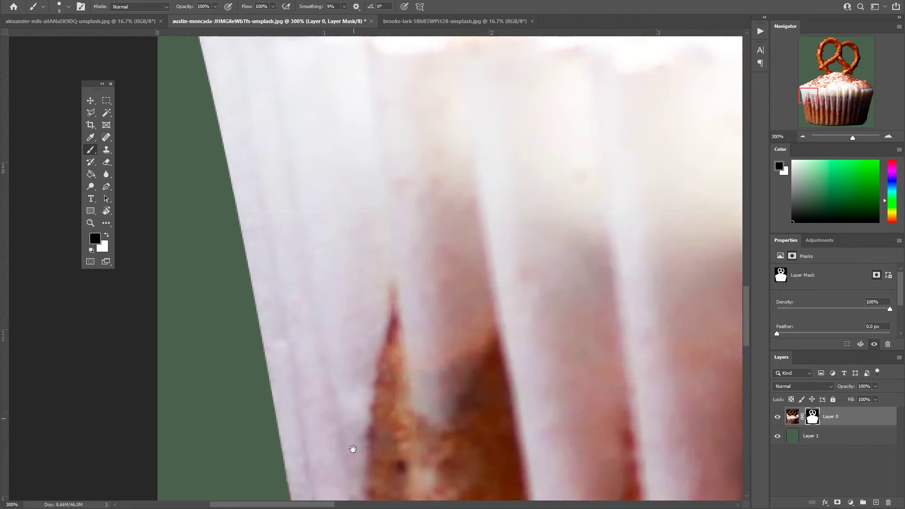
scroll(354, 448, "up", 3)
scroll(262, 323, "left", 1)
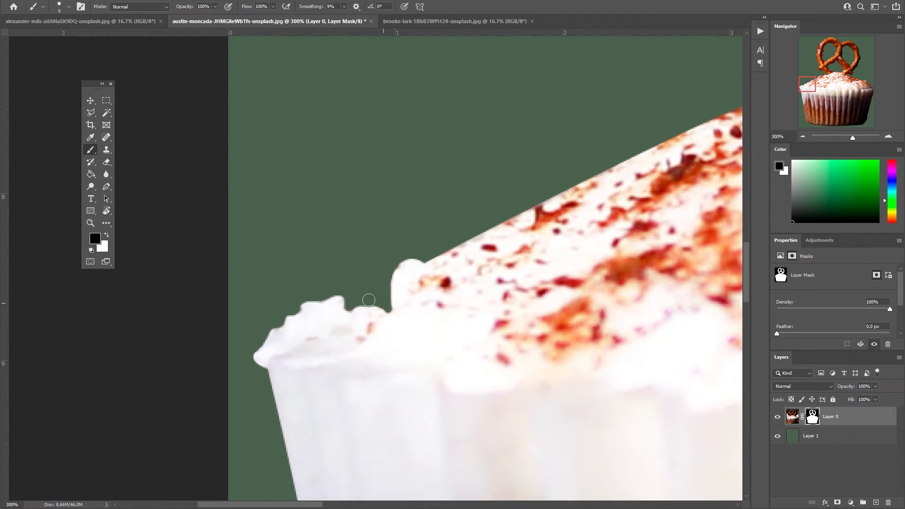
scroll(367, 304, "up", 1)
scroll(368, 304, "right", 1)
left_click_drag(333, 309, 521, 220)
scroll(521, 220, "right", 1)
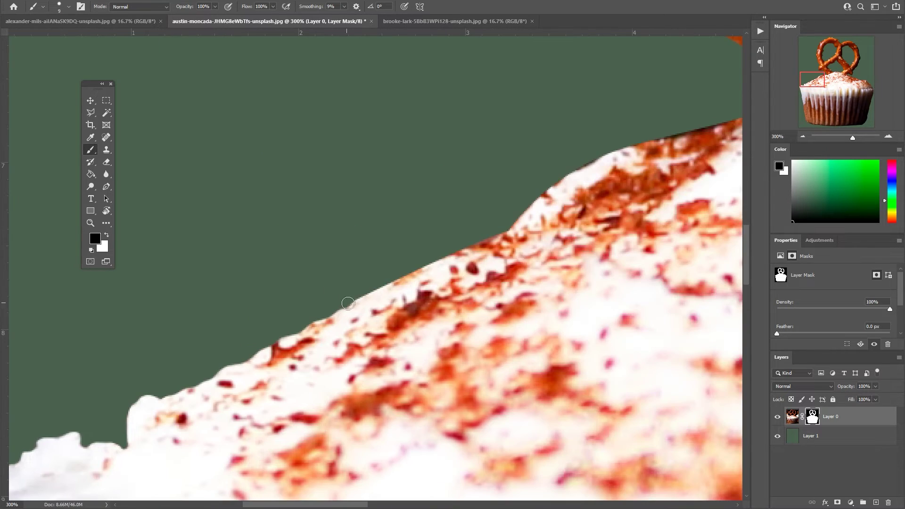
left_click_drag(346, 306, 492, 233)
scroll(492, 234, "up", 4)
scroll(493, 234, "right", 3)
mouse_move(377, 329)
left_mouse_down()
mouse_move(408, 294)
mouse_move(494, 242)
mouse_move(612, 207)
left_mouse_up()
scroll(612, 208, "up", 4)
scroll(612, 207, "right", 3)
left_click_drag(295, 246, 403, 258)
scroll(403, 259, "up", 4)
scroll(415, 245, "up", 4)
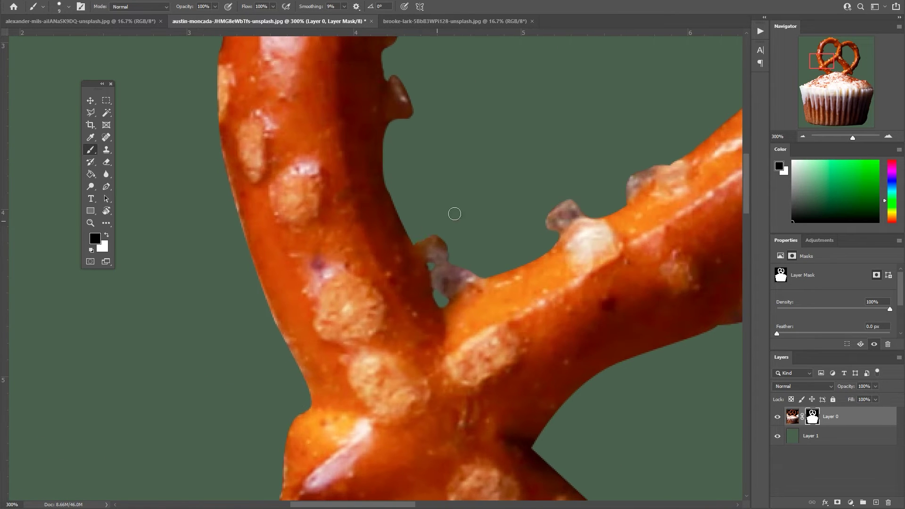
key("ctrl+minus")
key("ctrl+minus")
key("ctrl+minus")
key("ctrl+minus")
Hide the green backing layer (Layer 1), dismissing the clone source error
left_click(777, 436)
key("ctrl+minus")
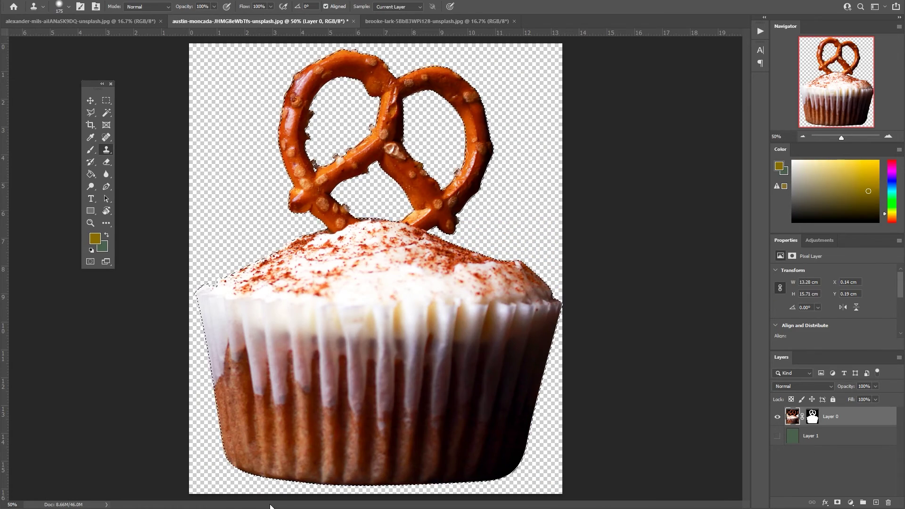
left_click(238, 456)
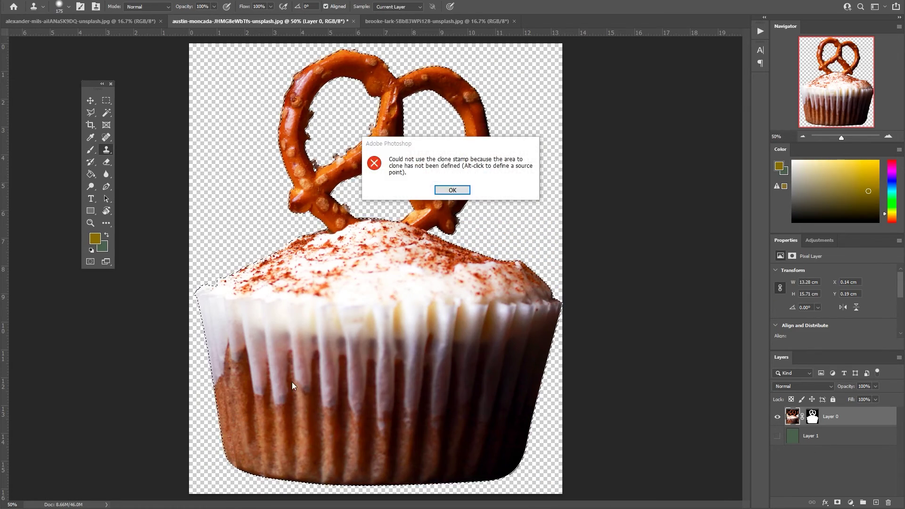
key("Return")
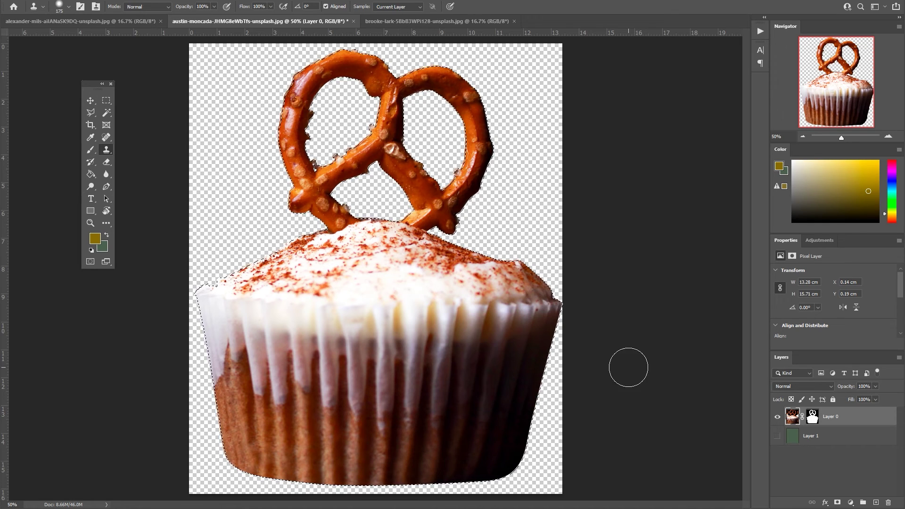
key("ctrl+minus")
Export the cupcake as a transparent PNG-24 via Save for Web and close the document
key("ctrl+alt+shift+s")
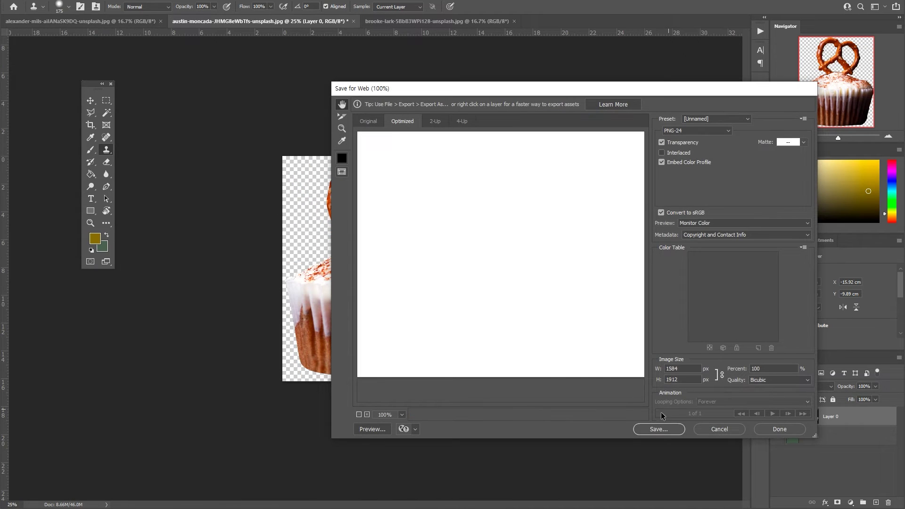
left_click(673, 431)
key("Escape")
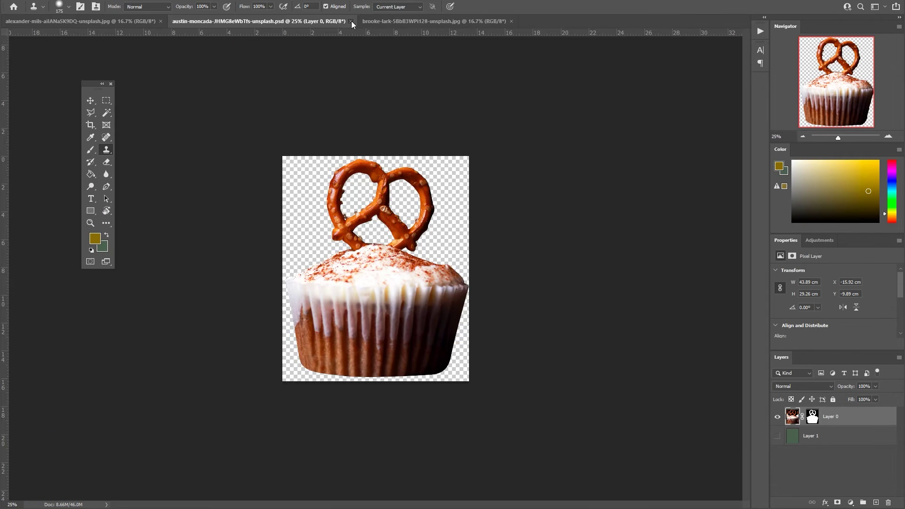
left_click(353, 22)
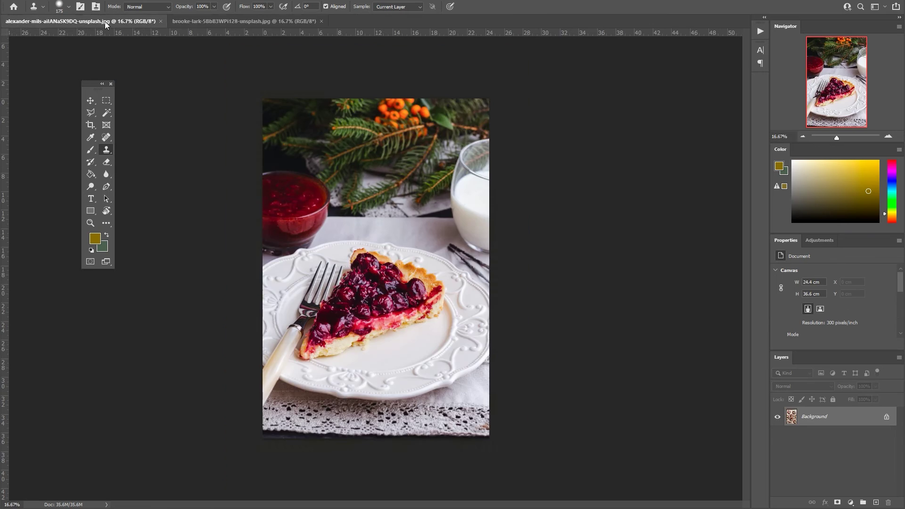
Crop the donut photo to a square around the bitten donut
key("ctrl+Tab")
key("c")
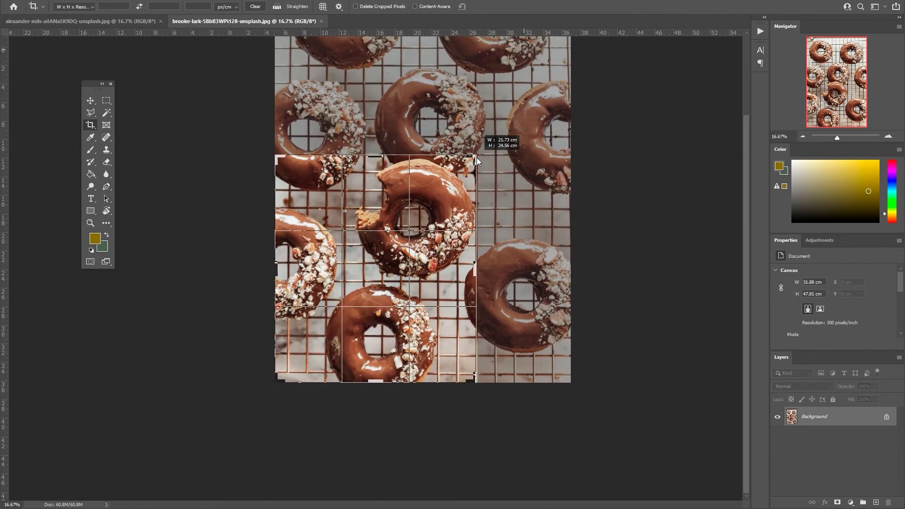
left_click_drag(523, 53, 434, 212)
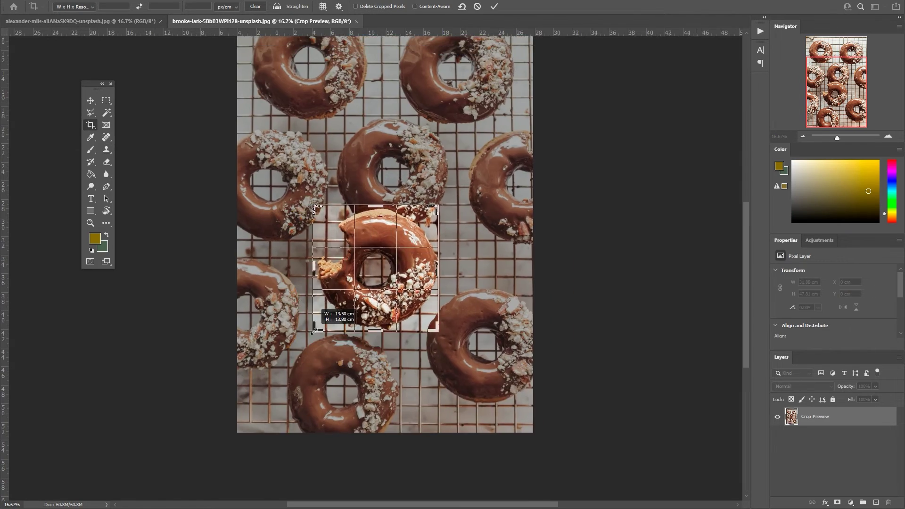
key("Return")
Trace the donut's top and right edges with a Pen path
key("ctrl+1")
key("p")
scroll(401, 278, "up", 5)
left_click(73, 275)
left_click_drag(278, 190, 384, 183)
left_click(505, 259)
left_click_drag(561, 306, 356, 150)
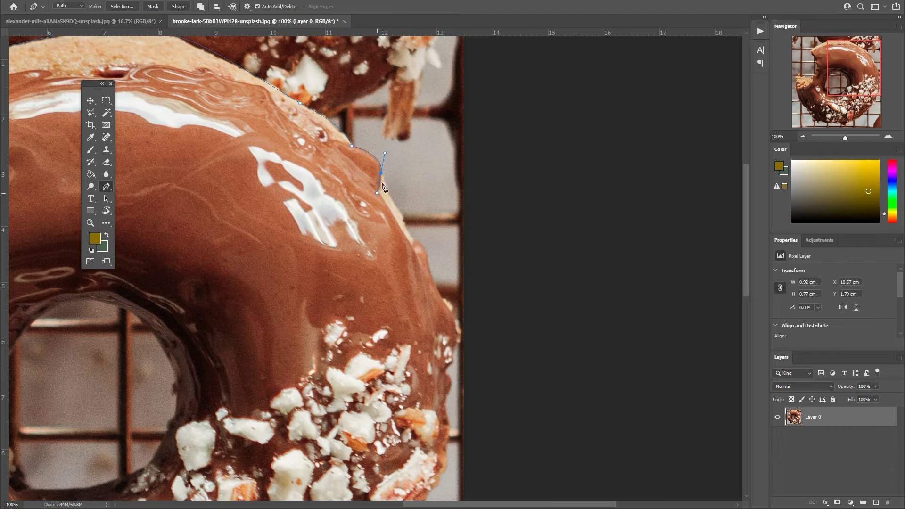
left_click_drag(417, 244, 436, 179)
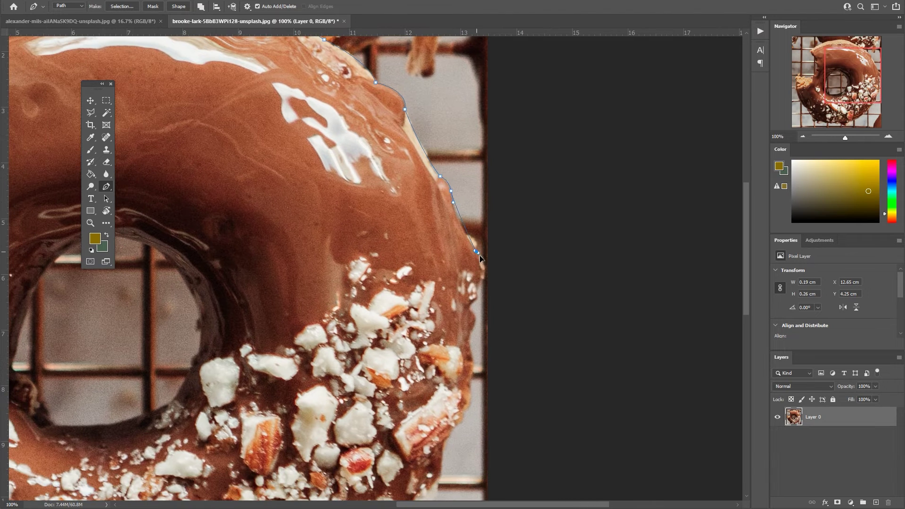
left_click_drag(480, 258, 495, 156)
left_click(482, 205)
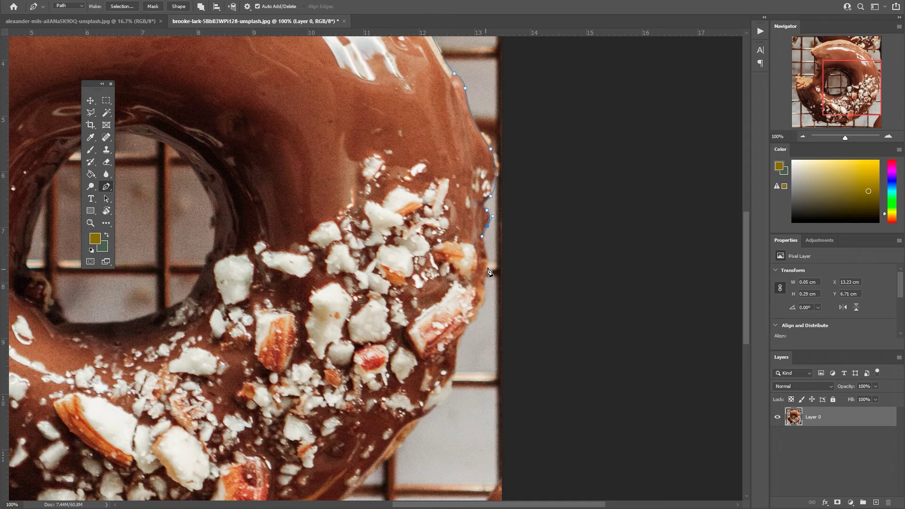
Continue the Pen path along the donut's bottom, left side and bitten edge
mouse_move(490, 295)
left_mouse_down()
mouse_move(503, 238)
mouse_move(502, 293)
mouse_move(522, 267)
left_mouse_up()
mouse_move(314, 418)
left_mouse_down()
mouse_move(489, 340)
mouse_move(497, 357)
left_mouse_up()
left_click_drag(430, 375, 391, 368)
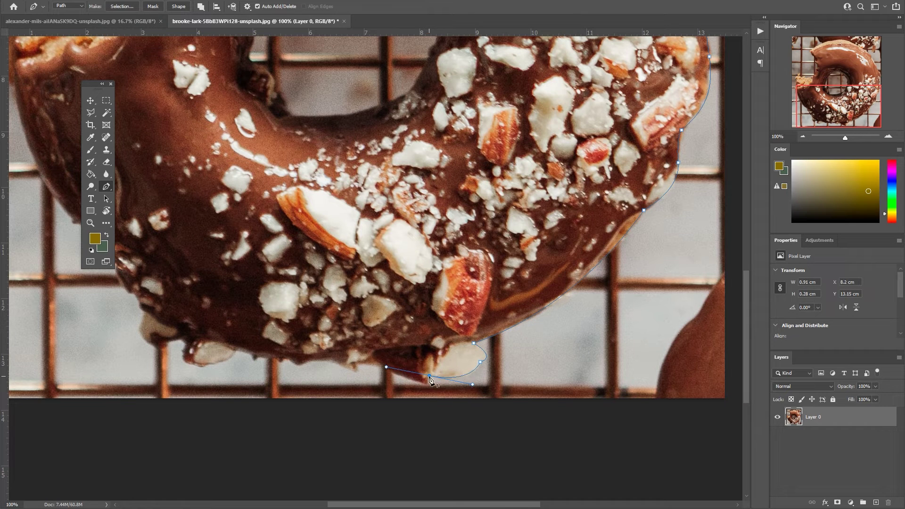
left_click_drag(323, 366, 446, 384)
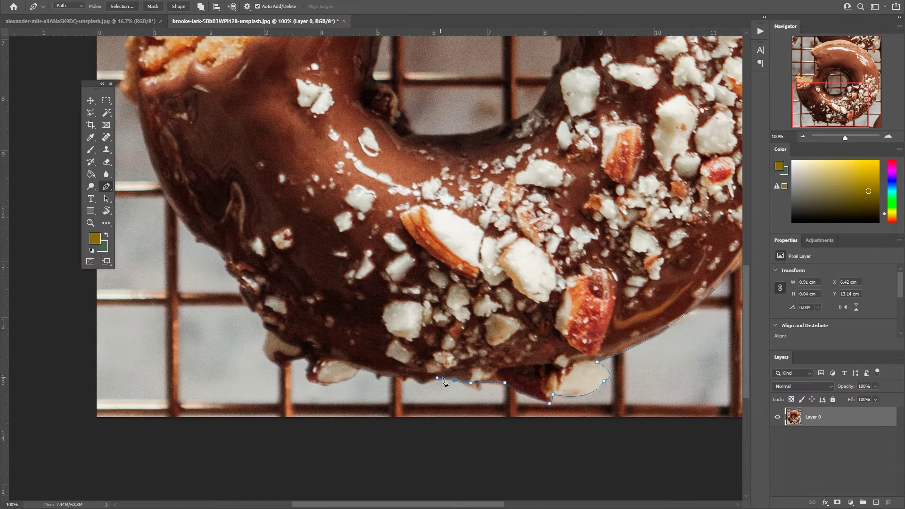
mouse_move(353, 368)
left_mouse_down()
mouse_move(322, 360)
mouse_move(478, 348)
mouse_move(407, 363)
mouse_move(406, 338)
left_mouse_up()
mouse_move(353, 267)
left_mouse_down()
mouse_move(412, 336)
mouse_move(456, 357)
left_mouse_up()
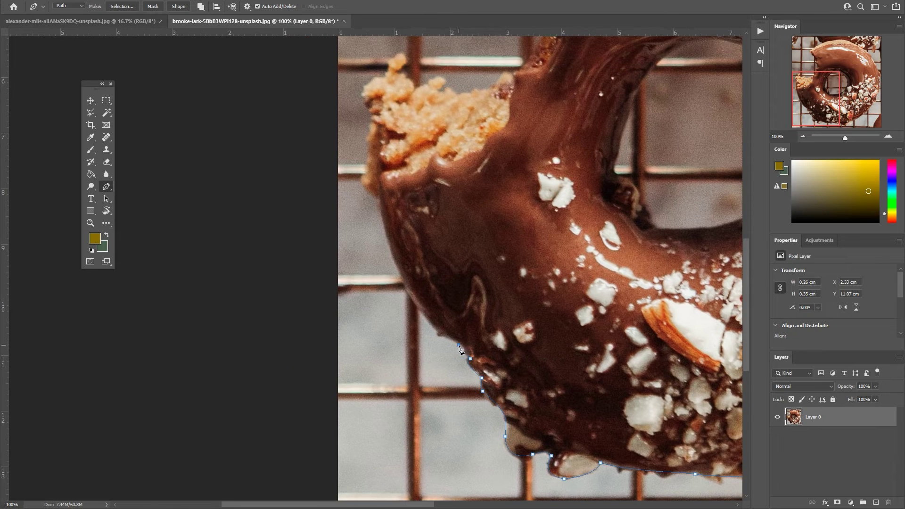
left_click_drag(409, 215, 417, 452)
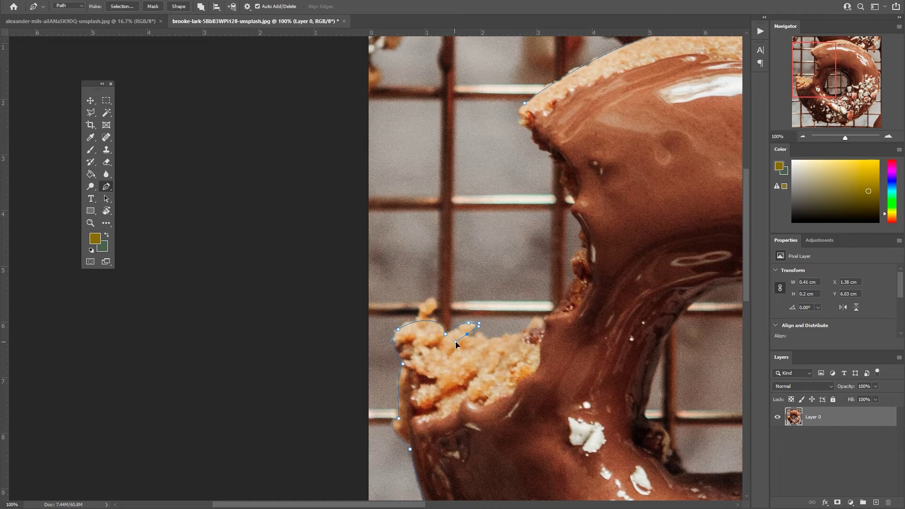
left_click_drag(547, 327, 527, 376)
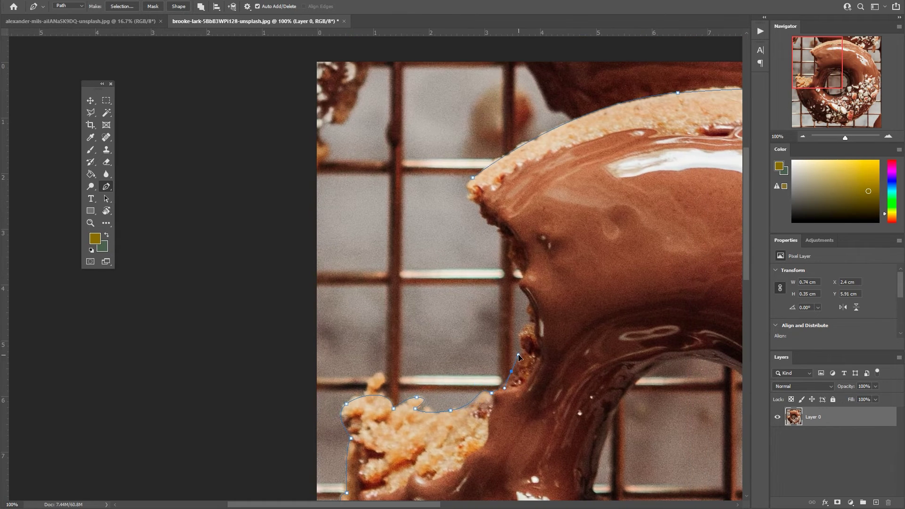
mouse_move(548, 319)
left_mouse_down()
mouse_move(511, 349)
mouse_move(517, 379)
left_mouse_up()
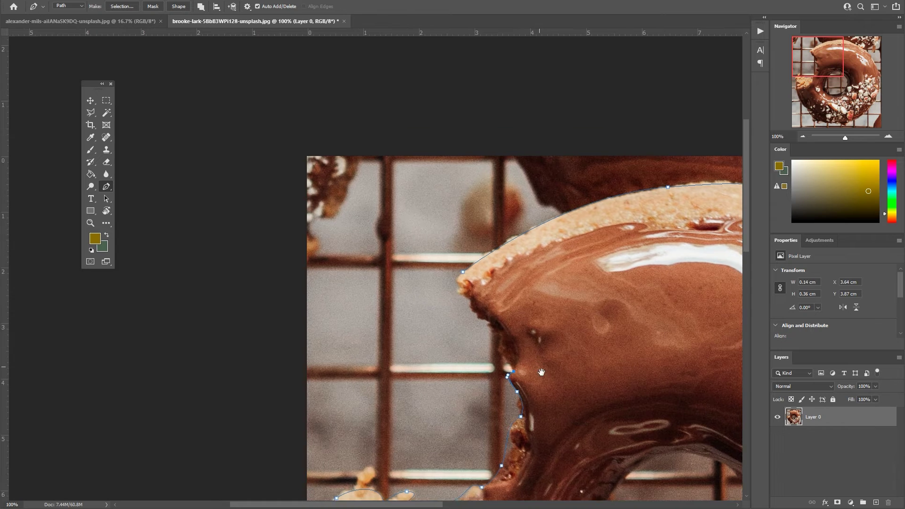
left_click(501, 342)
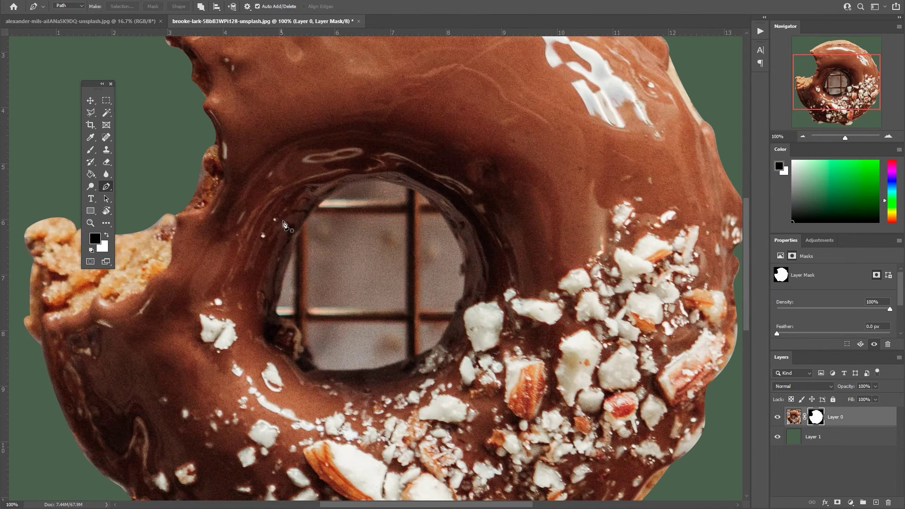
Trace the donut's centre hole and cut it out of the mask
left_click_drag(411, 189, 478, 221)
left_click_drag(434, 347, 388, 400)
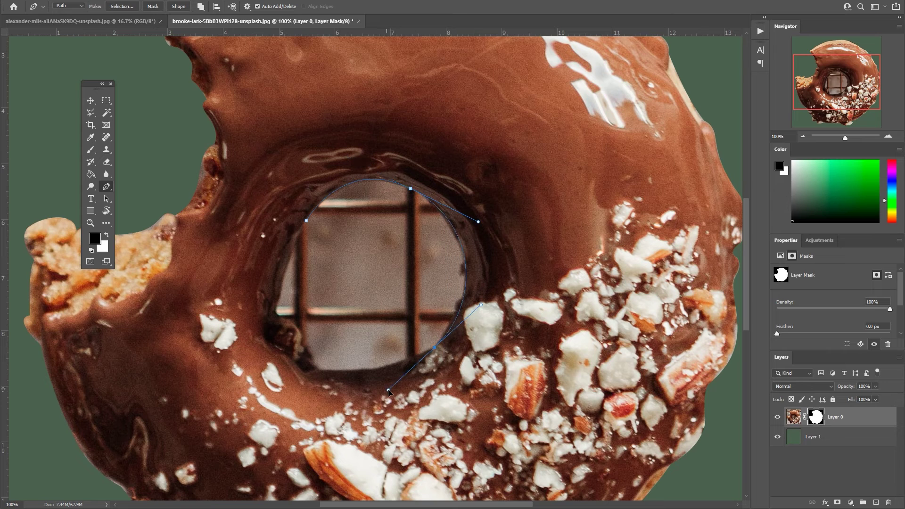
left_click(318, 370)
left_click_drag(300, 347, 290, 346)
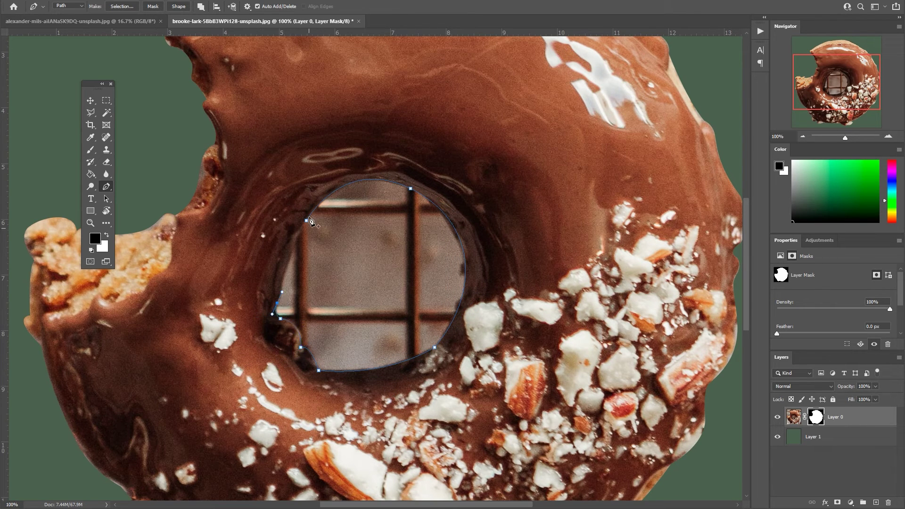
key("ctrl+Return")
key("b")
key("alt+BackSpace")
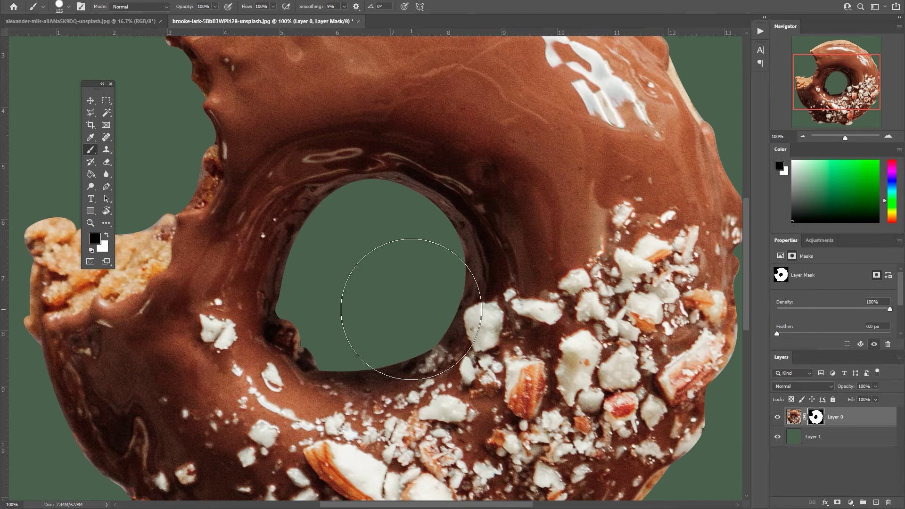
Shrink the brush and paint black on the mask to trim fringe along the donut's top edge
left_click_drag(282, 38, 365, 314)
key("ctrl+plus")
scroll(319, 263, "up", 2)
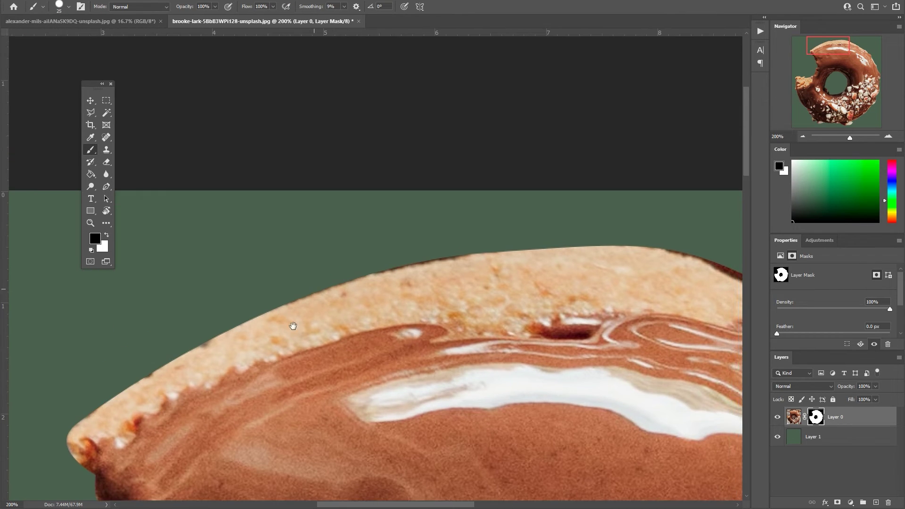
key("bracketleft")
key("bracketleft")
key("bracketleft")
scroll(180, 308, "down", 3)
left_click_drag(119, 368, 338, 225)
key("ctrl+plus")
left_click_drag(256, 250, 561, 175)
scroll(432, 230, "right", 5)
scroll(297, 216, "up", 1)
left_click_drag(297, 216, 518, 315)
Mask away the dark fringe along the donut's right edge
scroll(415, 250, "down", 3)
scroll(502, 287, "right", 5)
left_click_drag(408, 264, 476, 302)
scroll(434, 242, "down", 3)
left_click_drag(415, 231, 490, 297)
scroll(478, 338, "down", 5)
scroll(401, 216, "right", 3)
left_click_drag(401, 217, 430, 256)
scroll(477, 211, "down", 5)
scroll(476, 211, "right", 1)
left_click_drag(478, 223, 486, 293)
scroll(486, 292, "down", 3)
left_click_drag(443, 240, 440, 317)
scroll(456, 212, "down", 3)
mouse_move(456, 212)
left_mouse_down()
mouse_move(438, 353)
mouse_move(397, 416)
left_mouse_up()
scroll(511, 170, "down", 5)
scroll(511, 170, "left", 2)
Trim the fringe along the donut's lower-right, bottom edge and beside the bottom almond
left_click_drag(513, 221, 490, 280)
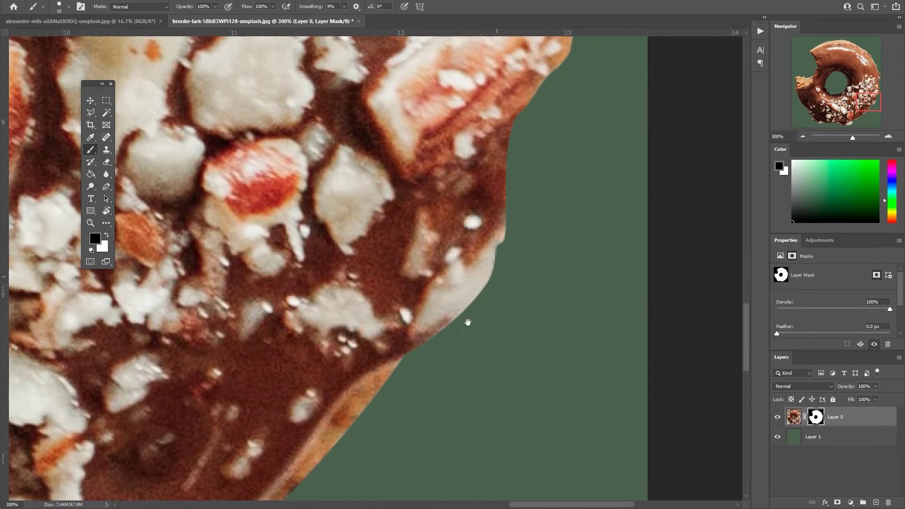
scroll(468, 322, "down", 5)
scroll(468, 322, "left", 4)
left_click_drag(537, 175, 391, 293)
scroll(467, 265, "down", 1)
scroll(467, 265, "left", 2)
left_click_drag(467, 265, 374, 307)
scroll(373, 307, "left", 2)
scroll(404, 319, "down", 1)
scroll(404, 319, "left", 4)
left_click_drag(383, 380, 387, 404)
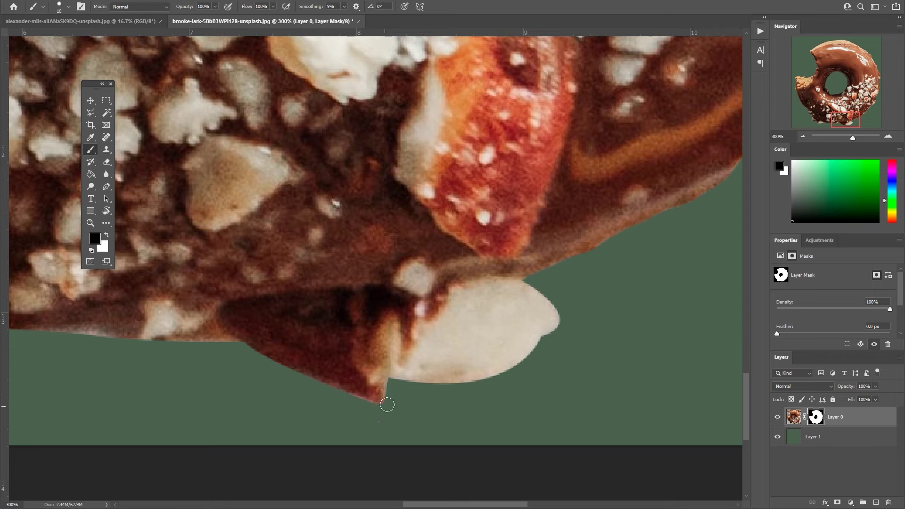
scroll(387, 404, "left", 4)
left_click_drag(193, 356, 330, 365)
Hide the rough fringe on the donut's left edge and along the bite
scroll(329, 365, "left", 4)
scroll(330, 365, "up", 1)
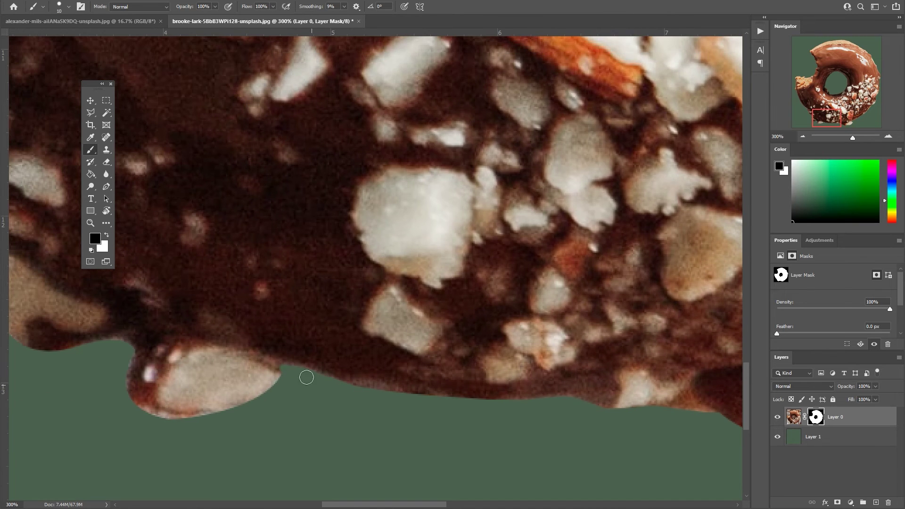
scroll(306, 377, "left", 2)
scroll(306, 377, "up", 1)
scroll(364, 446, "left", 2)
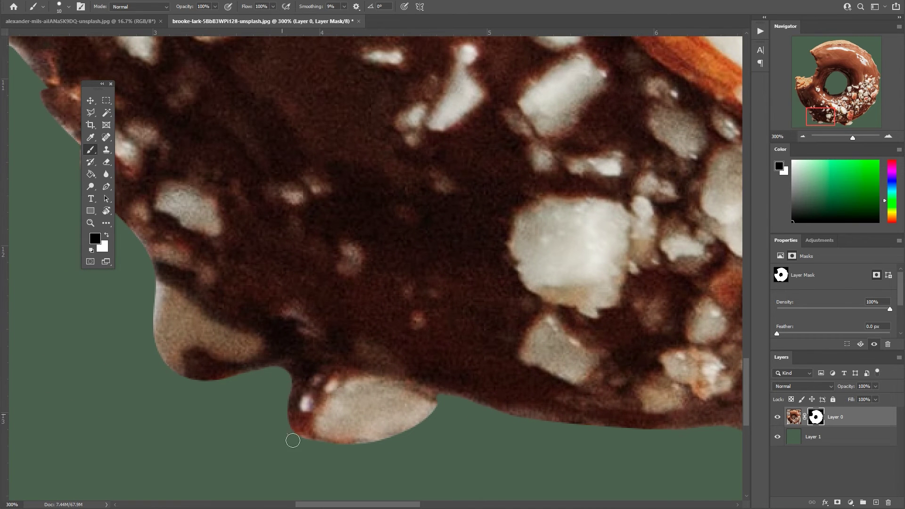
scroll(343, 359, "left", 2)
scroll(268, 262, "up", 1)
scroll(253, 290, "left", 2)
scroll(253, 290, "up", 2)
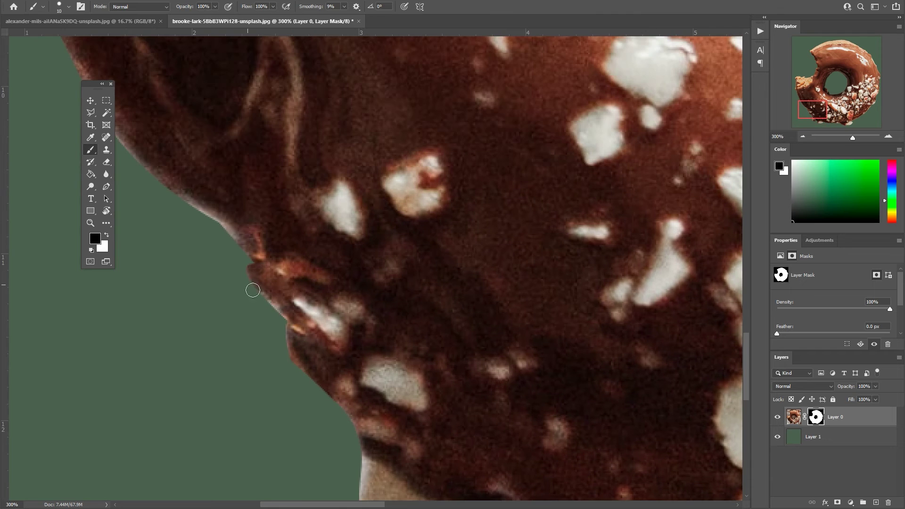
scroll(253, 291, "left", 2)
scroll(252, 290, "up", 1)
scroll(244, 316, "up", 1)
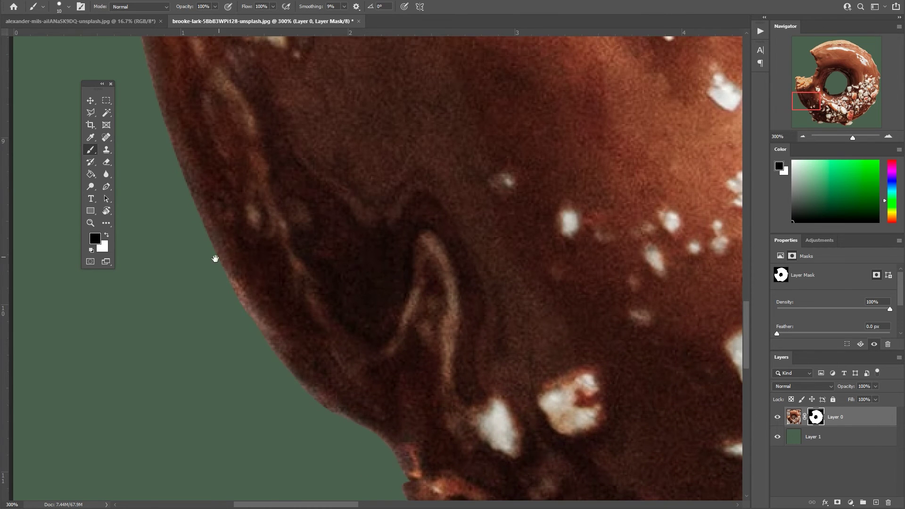
scroll(215, 258, "left", 2)
scroll(214, 259, "up", 3)
scroll(252, 343, "up", 1)
mouse_move(232, 213)
left_mouse_down()
mouse_move(253, 286)
mouse_move(239, 343)
mouse_move(246, 419)
left_mouse_up()
scroll(257, 309, "right", 2)
scroll(257, 309, "up", 1)
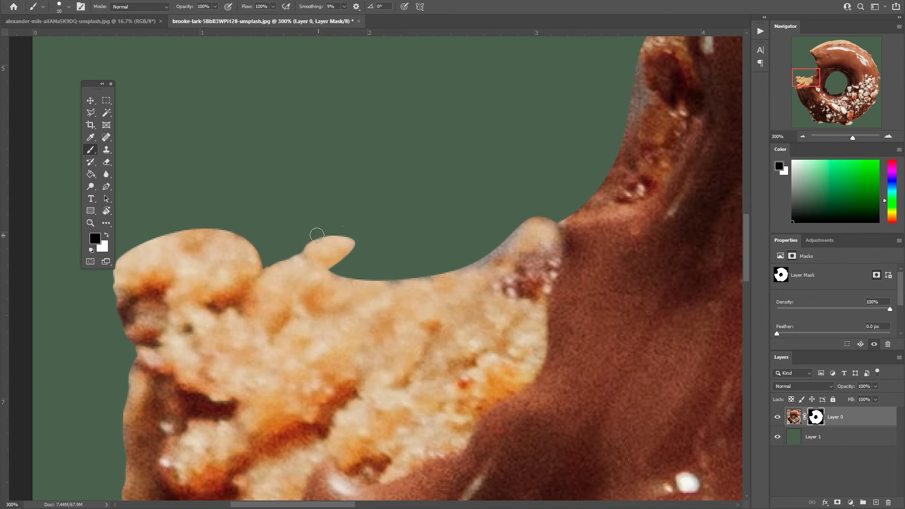
scroll(271, 303, "right", 1)
scroll(271, 303, "up", 1)
mouse_move(271, 303)
left_mouse_down()
mouse_move(396, 296)
mouse_move(459, 250)
left_mouse_up()
Pan back up and fit the whole donut on screen
scroll(374, 269, "right", 2)
scroll(374, 268, "up", 2)
scroll(364, 320, "right", 1)
scroll(364, 320, "up", 1)
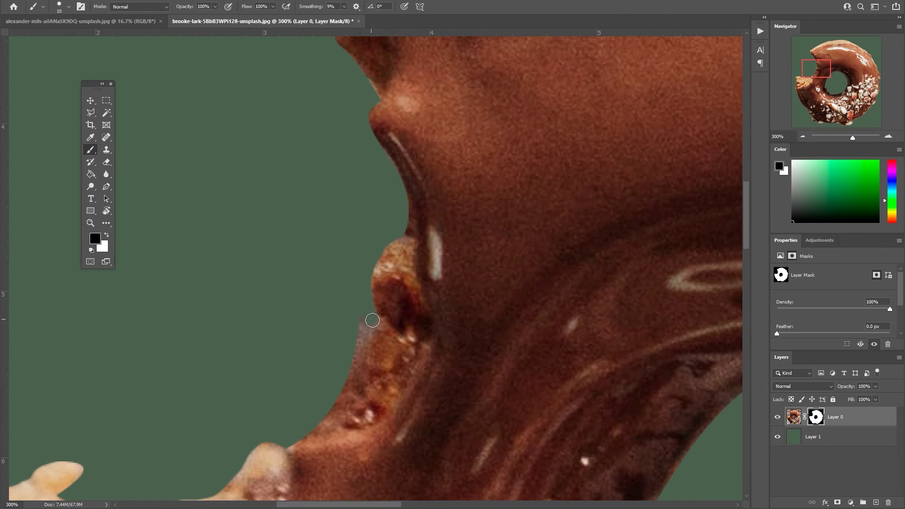
scroll(363, 330, "up", 2)
scroll(363, 330, "left", 1)
scroll(358, 313, "up", 1)
scroll(329, 283, "up", 2)
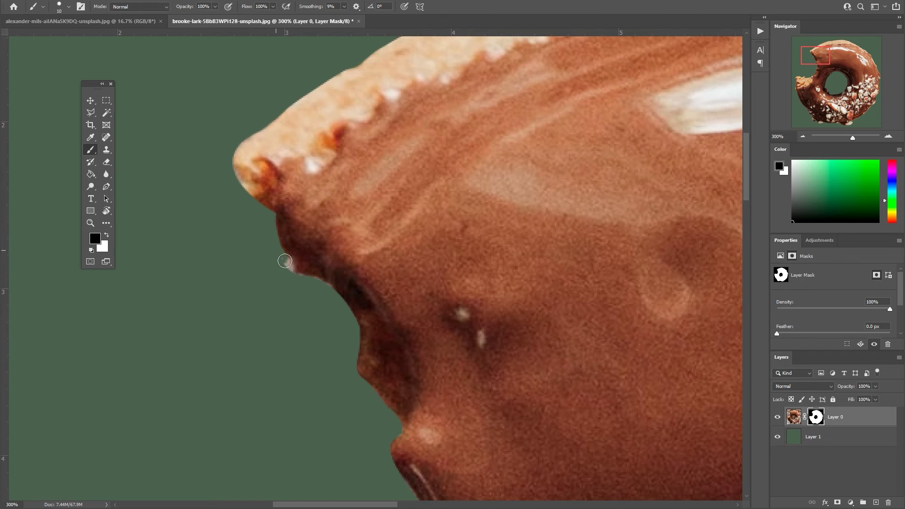
scroll(222, 235, "up", 2)
scroll(302, 245, "up", 2)
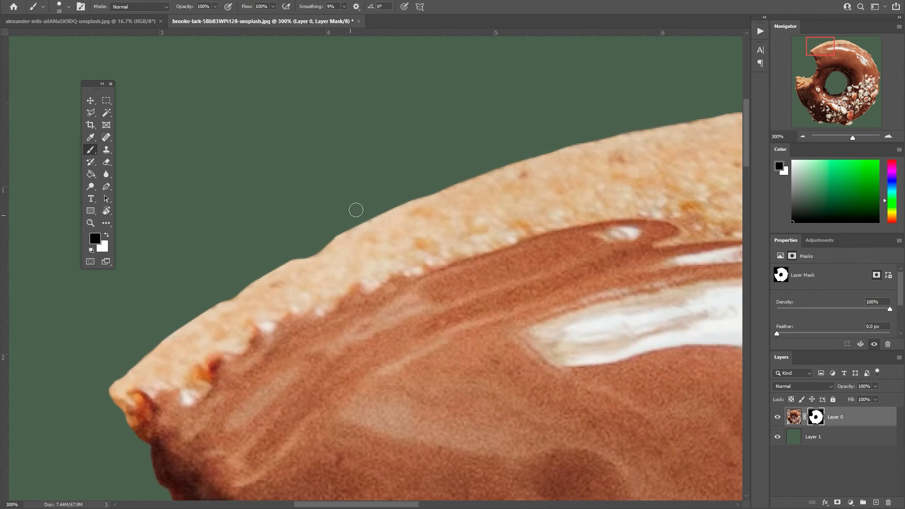
key("ctrl+0")
Hide the green backdrop, open the donut's web export settings, and commit the tart crop
left_click(777, 437)
key("ctrl+alt+shift+s")
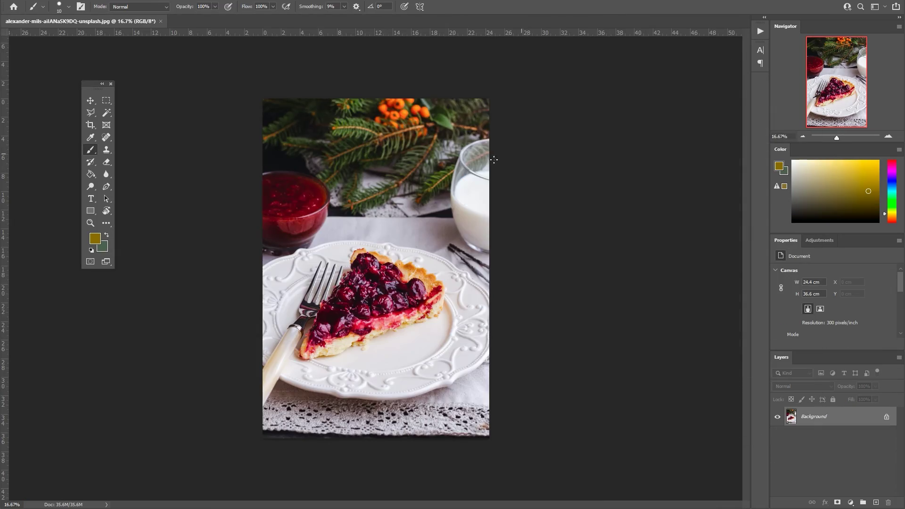
key("Return")
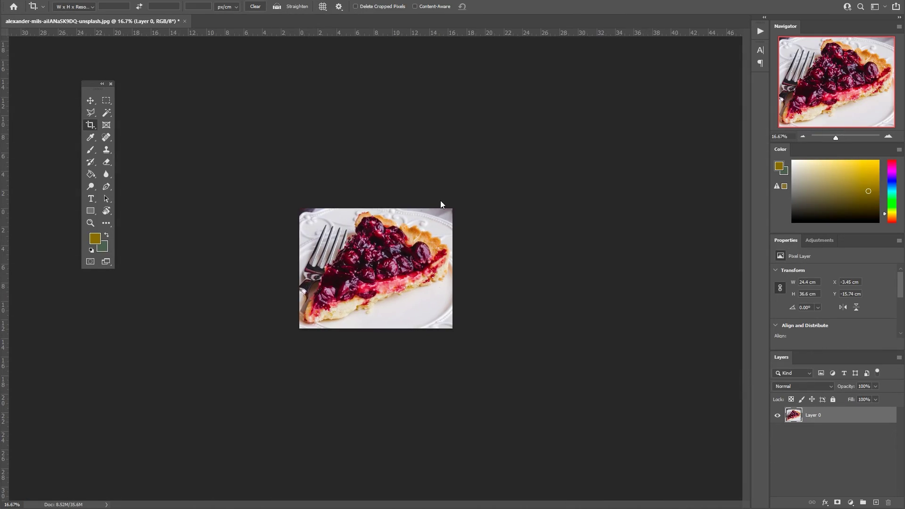
key("ctrl+0")
Start a Pen path along the tart's scalloped top crust and down its right side
key("p")
key("ctrl+1")
left_click(198, 175)
left_click_drag(235, 157, 247, 153)
left_click(255, 151)
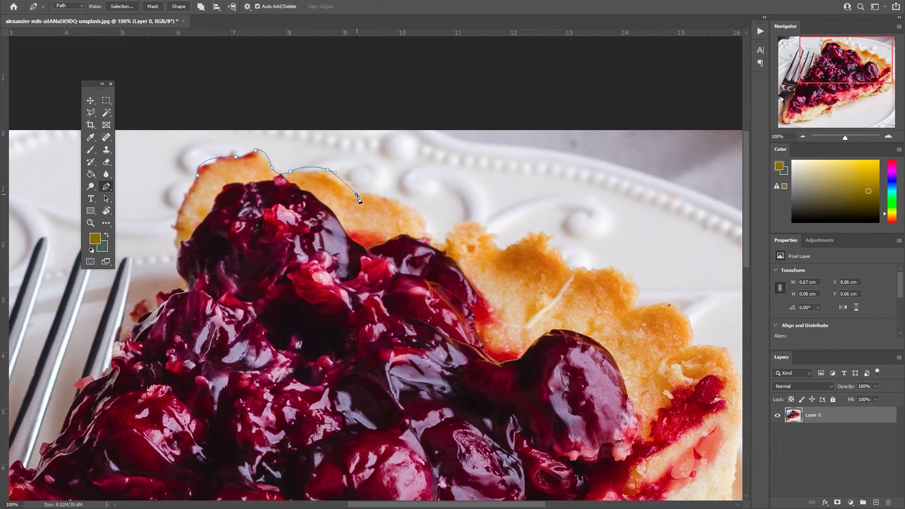
left_click_drag(424, 231, 418, 244)
left_click_drag(426, 235, 341, 247)
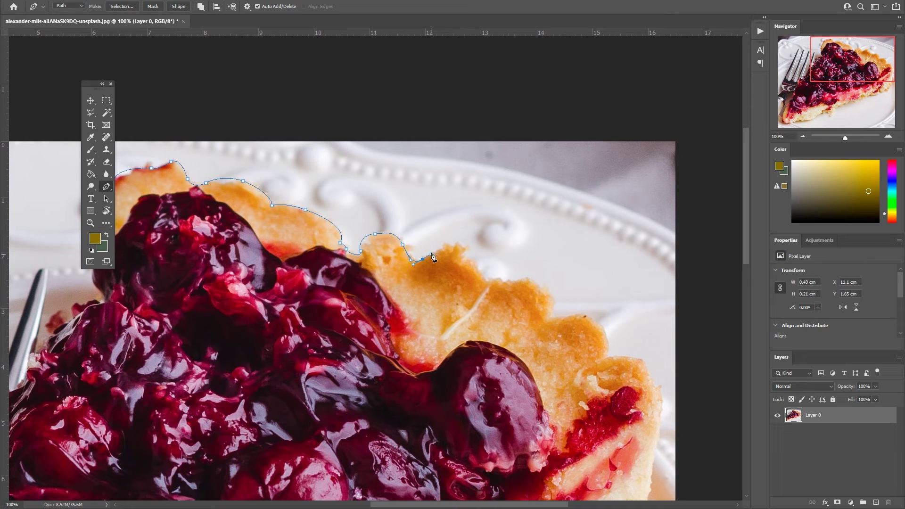
left_click_drag(588, 292, 496, 281)
left_click(432, 269)
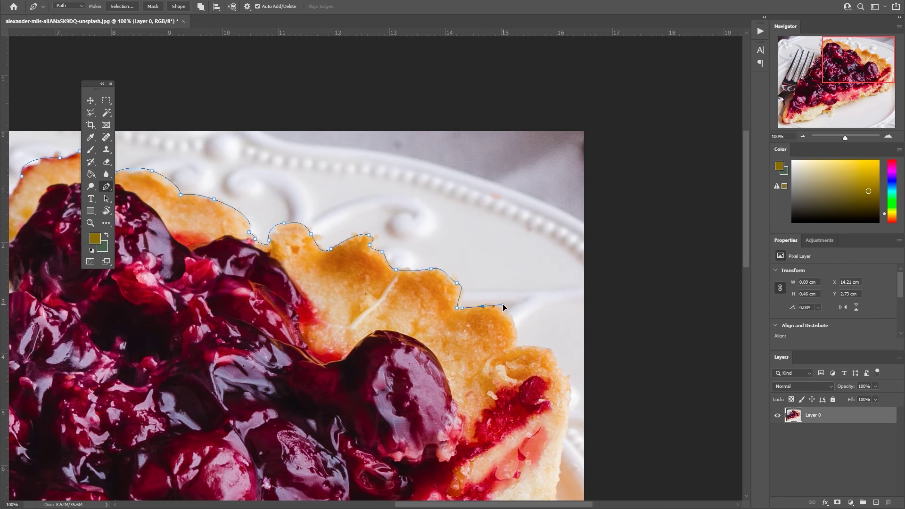
left_click_drag(502, 370, 421, 302)
left_click_drag(511, 325, 469, 256)
mouse_move(431, 261)
left_mouse_down()
mouse_move(443, 273)
mouse_move(426, 312)
left_mouse_up()
left_click_drag(424, 394, 474, 281)
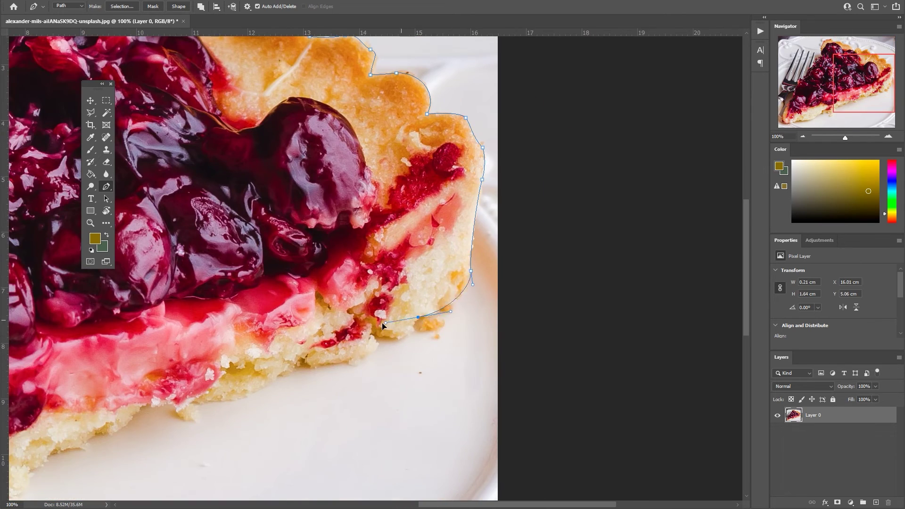
left_click_drag(418, 316, 405, 335)
left_click_drag(404, 336, 472, 328)
left_click_drag(422, 350, 408, 350)
Continue the path leftward along the tart's bottom crust to its left tip
left_click_drag(378, 370, 465, 360)
left_click(459, 343)
left_click(438, 357)
left_click(349, 385)
scroll(353, 389, "left", 3)
mouse_move(475, 384)
left_mouse_down()
mouse_move(471, 377)
mouse_move(537, 349)
mouse_move(569, 346)
left_mouse_up()
left_click(519, 358)
left_click_drag(484, 382, 455, 385)
left_click(466, 395)
scroll(471, 401, "left", 3)
mouse_move(512, 394)
left_mouse_down()
mouse_move(454, 385)
mouse_move(491, 374)
left_mouse_up()
left_click(464, 382)
left_click(447, 390)
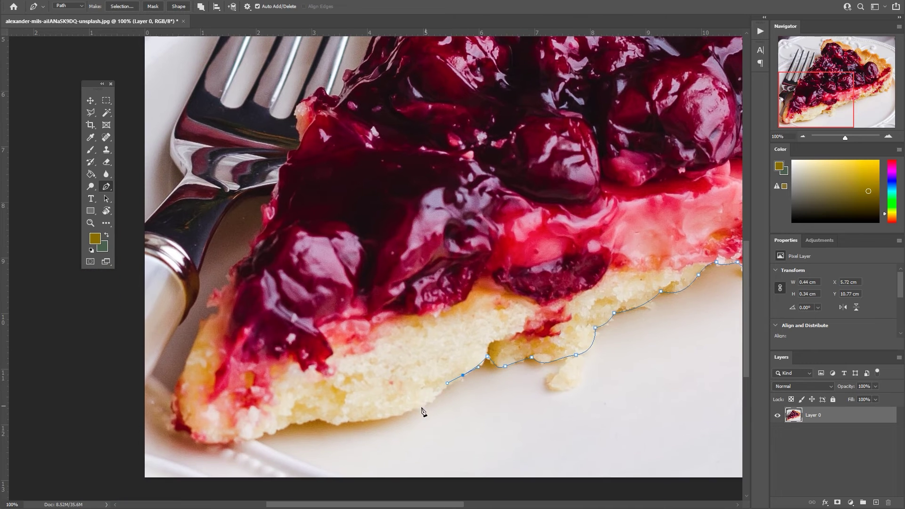
left_click_drag(413, 416, 430, 417)
left_click_drag(422, 422, 488, 389)
left_click(385, 395)
scroll(386, 396, "left", 3)
left_click(445, 377)
left_click_drag(366, 398, 312, 392)
left_click_drag(326, 350, 335, 315)
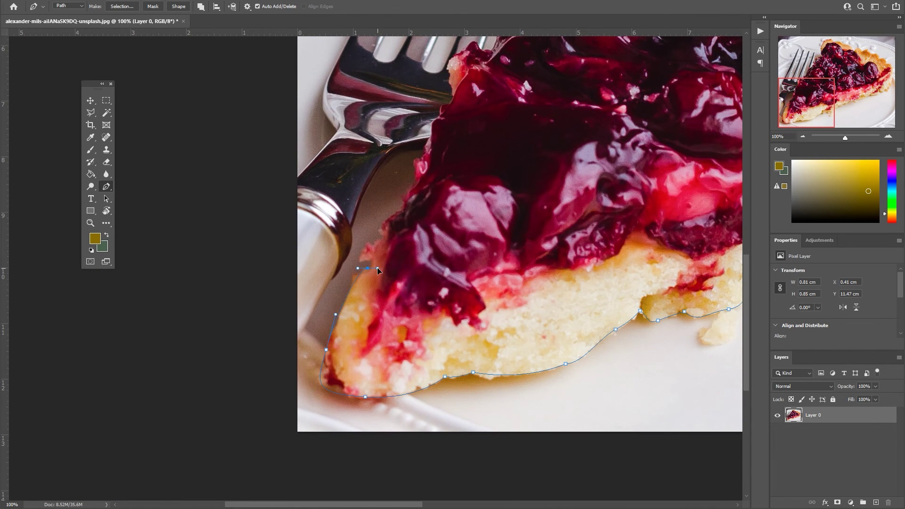
Trace the path up the cherry topping's edge, past the fork tines
scroll(393, 231, "up", 3)
scroll(393, 231, "right", 2)
left_click(360, 326)
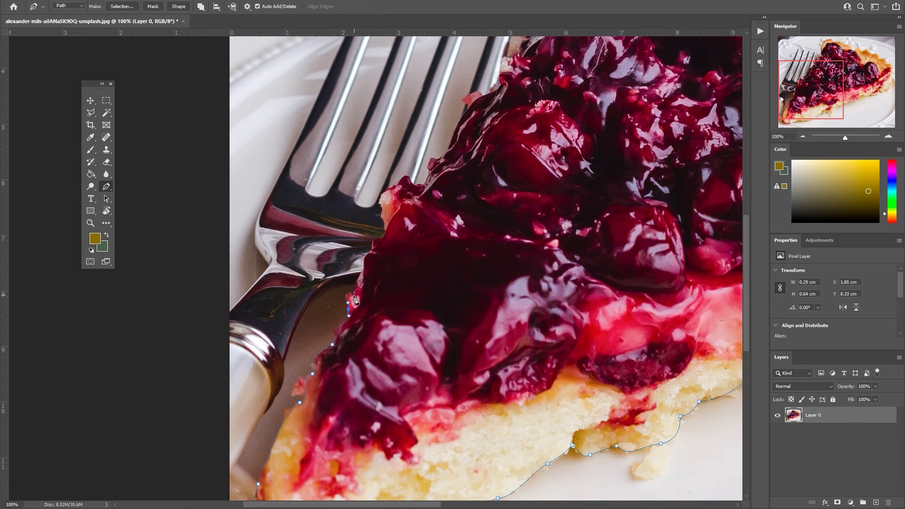
scroll(364, 275, "up", 2)
scroll(364, 276, "right", 2)
left_click(311, 353)
left_click(320, 331)
left_click(332, 316)
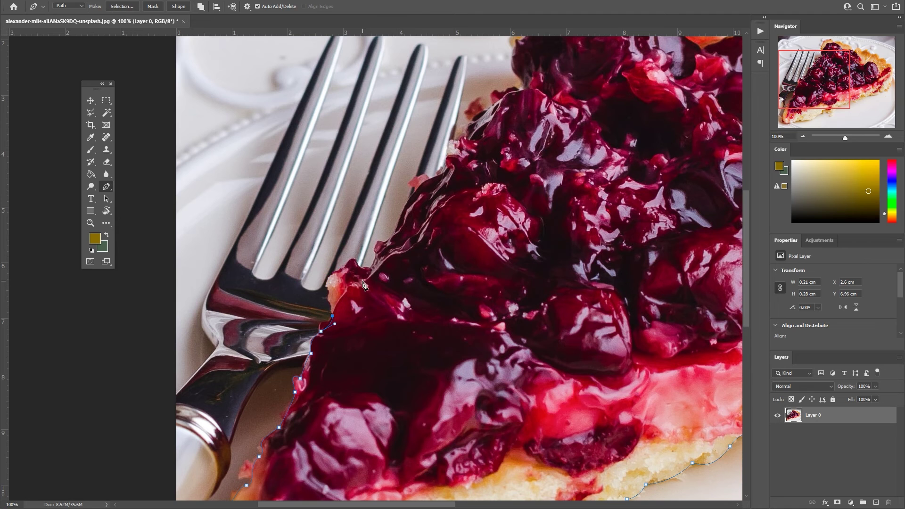
left_click(365, 282)
scroll(368, 283, "up", 3)
left_click(364, 384)
left_click(384, 359)
left_click(407, 318)
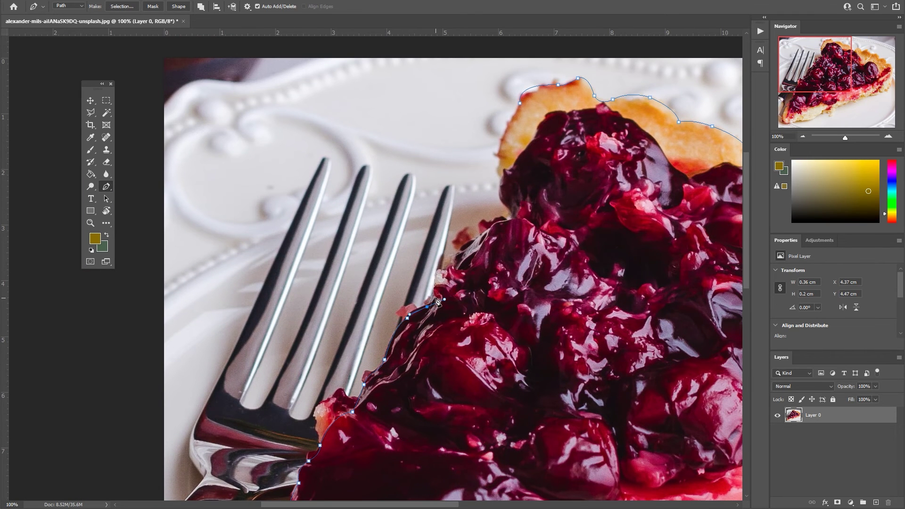
left_click_drag(446, 268, 463, 276)
left_click_drag(445, 277, 326, 429)
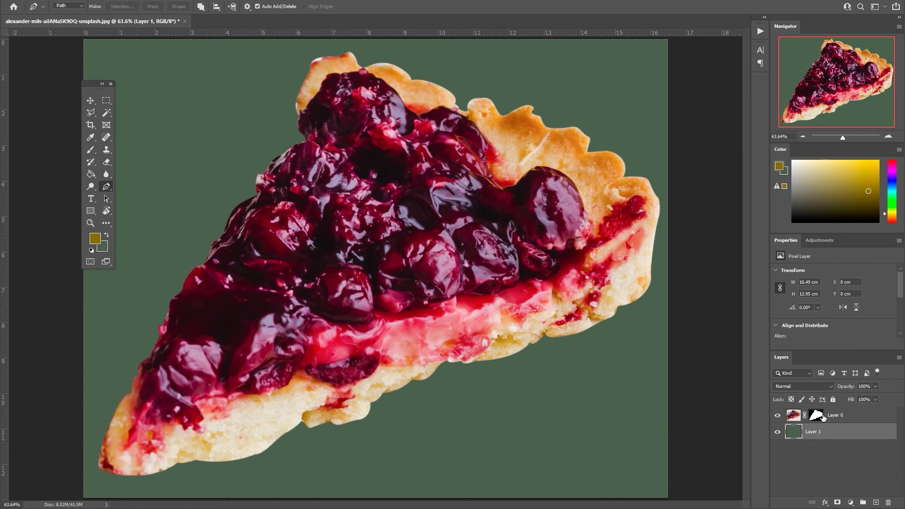
On the tart's layer mask, paint black with a 15 px brush along the bottom crust edge
left_click(817, 415)
key("b")
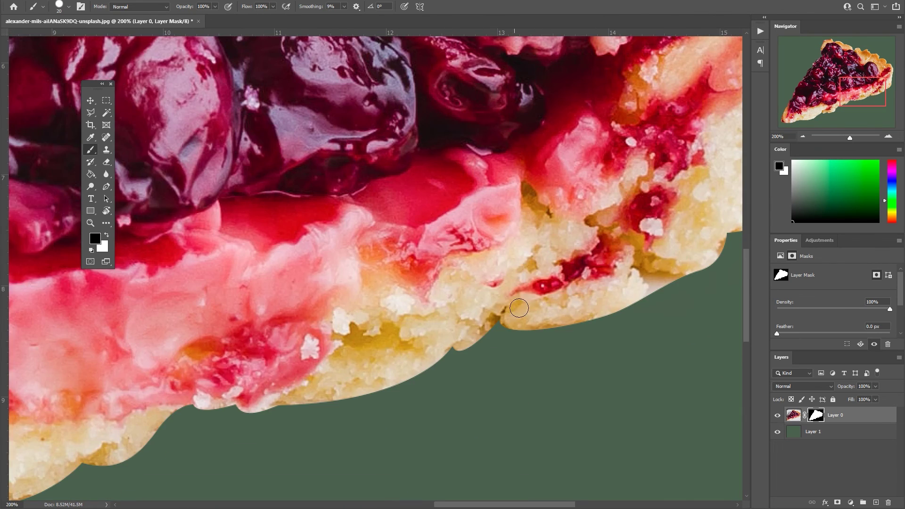
key("bracketleft")
left_click_drag(518, 331, 466, 372)
left_click_drag(609, 353, 488, 412)
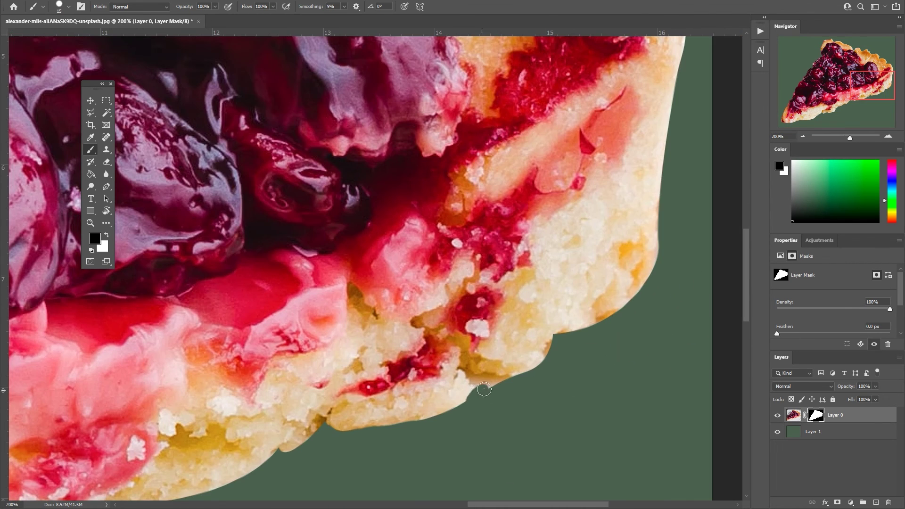
mouse_move(466, 377)
left_mouse_down()
mouse_move(484, 399)
mouse_move(492, 382)
left_mouse_up()
left_click_drag(553, 342, 485, 379)
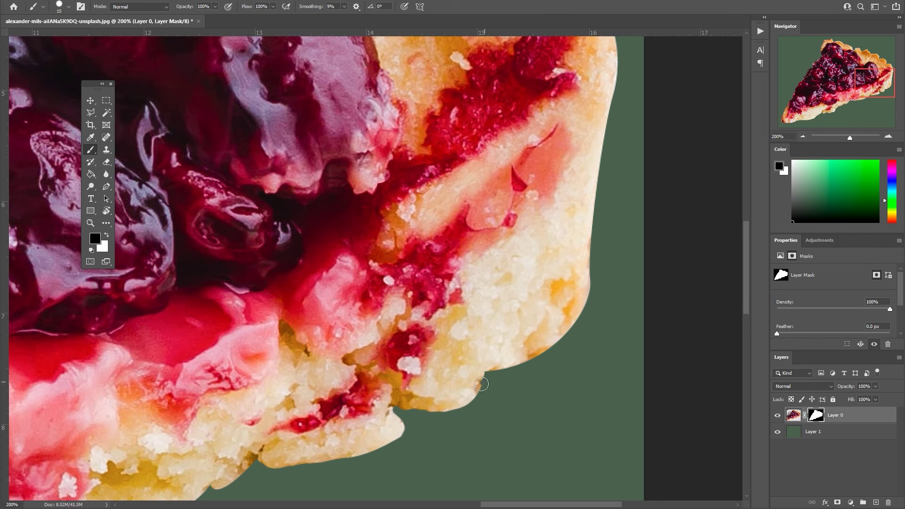
mouse_move(585, 325)
left_mouse_down()
mouse_move(438, 410)
mouse_move(494, 341)
left_mouse_up()
Mask out the rough crust along the rest of the bottom edge and the left tip
left_click_drag(188, 424, 396, 353)
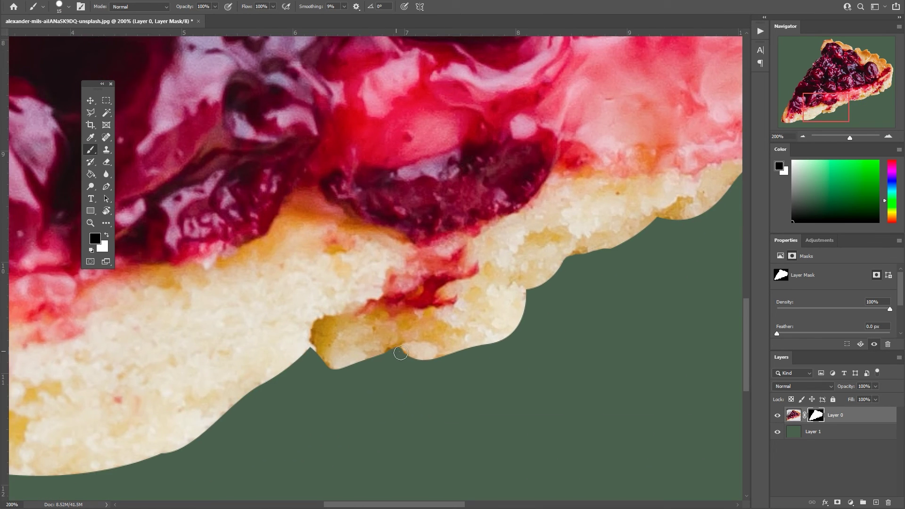
left_click_drag(330, 372, 468, 371)
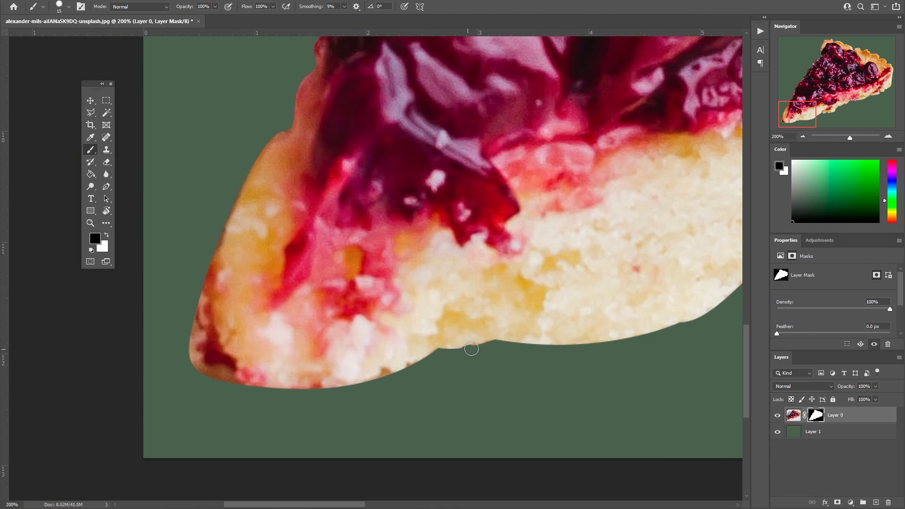
left_click_drag(404, 369, 465, 386)
mouse_move(253, 313)
left_mouse_down()
mouse_move(291, 389)
mouse_move(257, 348)
left_mouse_up()
left_click_drag(278, 249, 245, 342)
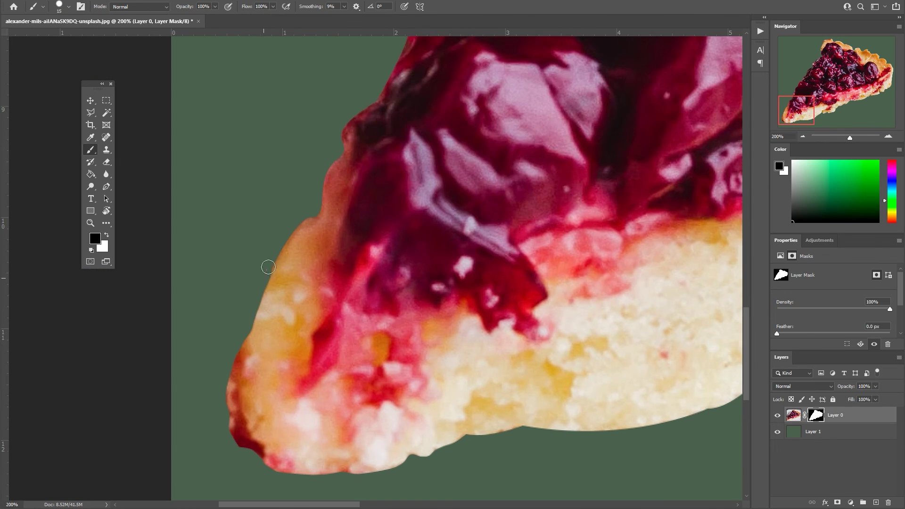
Trim the ragged fringe along the crust's top edge below the cherry topping
left_click_drag(415, 43, 325, 304)
mouse_move(471, 70)
left_mouse_down()
mouse_move(398, 227)
mouse_move(294, 380)
left_mouse_up()
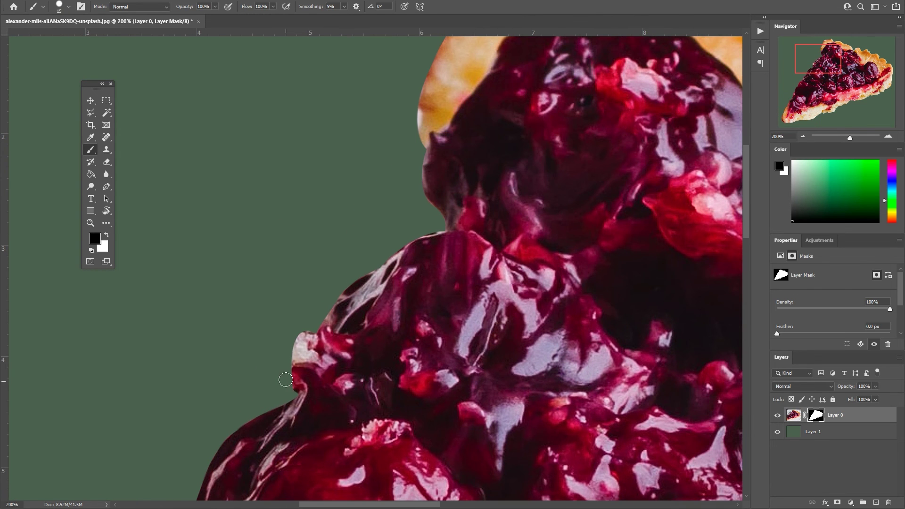
scroll(314, 333, "up", 2)
scroll(313, 332, "right", 2)
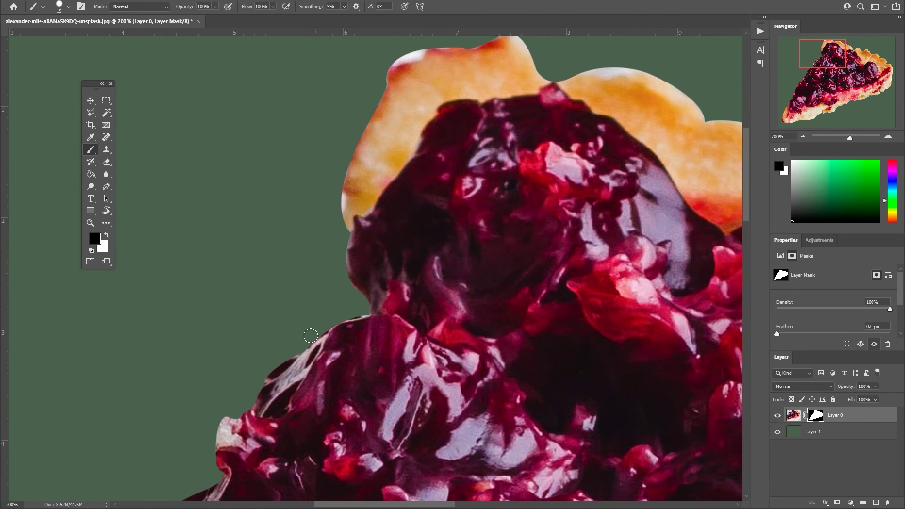
scroll(312, 339, "up", 1)
scroll(308, 349, "up", 2)
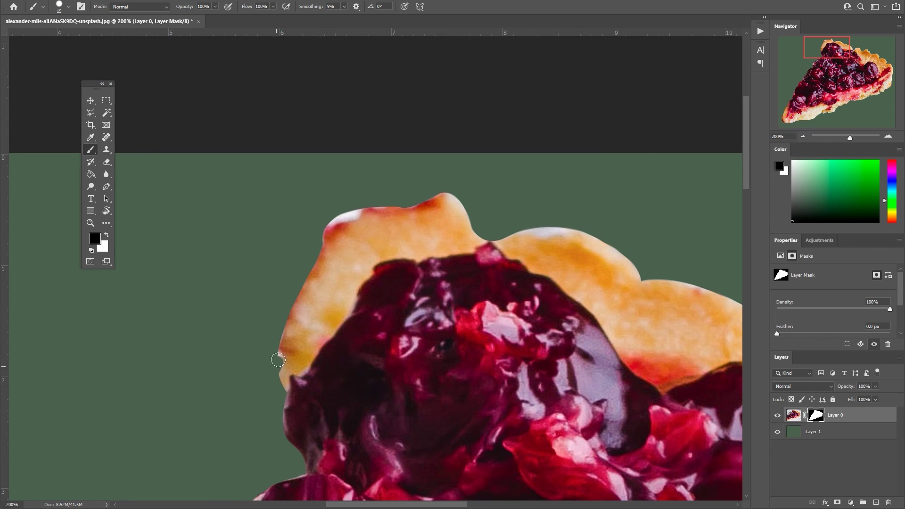
scroll(288, 325, "up", 1)
scroll(288, 325, "right", 1)
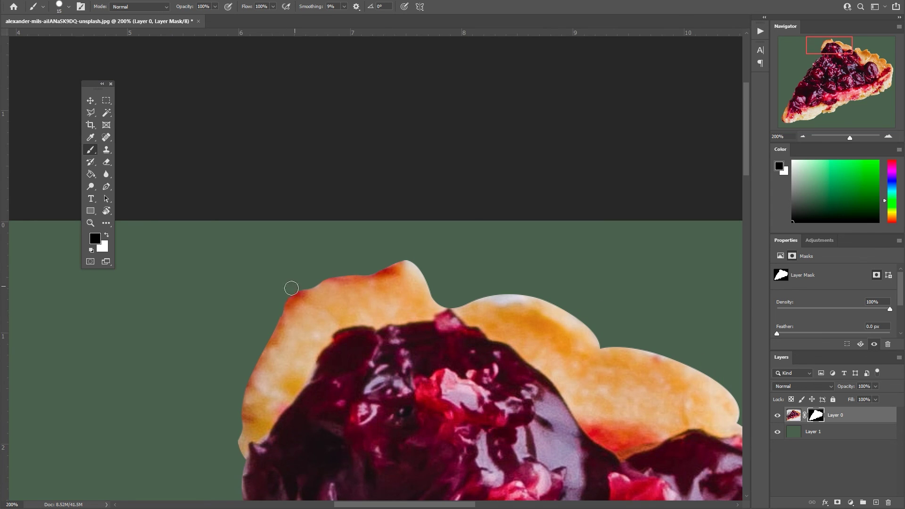
scroll(329, 283, "right", 2)
scroll(325, 304, "right", 1)
mouse_move(301, 312)
left_mouse_down()
mouse_move(386, 333)
mouse_move(438, 359)
left_mouse_up()
scroll(313, 288, "right", 3)
scroll(313, 288, "down", 1)
scroll(380, 273, "down", 1)
mouse_move(278, 289)
left_mouse_down()
mouse_move(329, 299)
mouse_move(365, 330)
mouse_move(370, 310)
left_mouse_up()
Smooth the scalloped top crust and the crust's right edge on the mask
scroll(359, 305, "right", 2)
scroll(266, 283, "right", 2)
scroll(267, 283, "down", 1)
scroll(304, 316, "right", 1)
left_click_drag(318, 330, 414, 306)
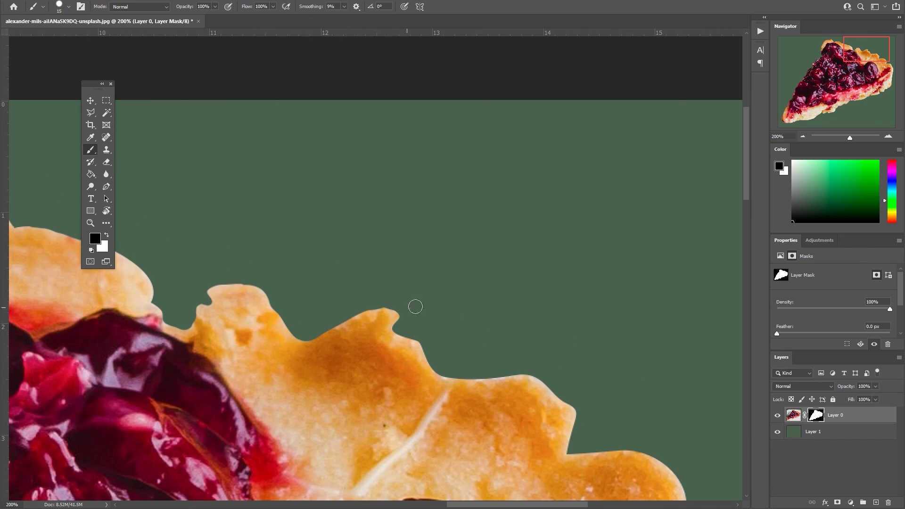
scroll(297, 303, "right", 2)
scroll(297, 303, "down", 1)
mouse_move(297, 303)
left_mouse_down()
mouse_move(331, 323)
mouse_move(392, 325)
left_mouse_up()
scroll(288, 260, "right", 2)
mouse_move(288, 260)
left_mouse_down()
mouse_move(314, 262)
mouse_move(350, 297)
left_mouse_up()
scroll(350, 297, "right", 1)
scroll(349, 297, "down", 1)
left_click_drag(277, 262, 369, 267)
Hide the green backdrop Layer 1 and bring up Save for Web at transparent PNG-24
scroll(369, 266, "right", 1)
scroll(369, 267, "down", 1)
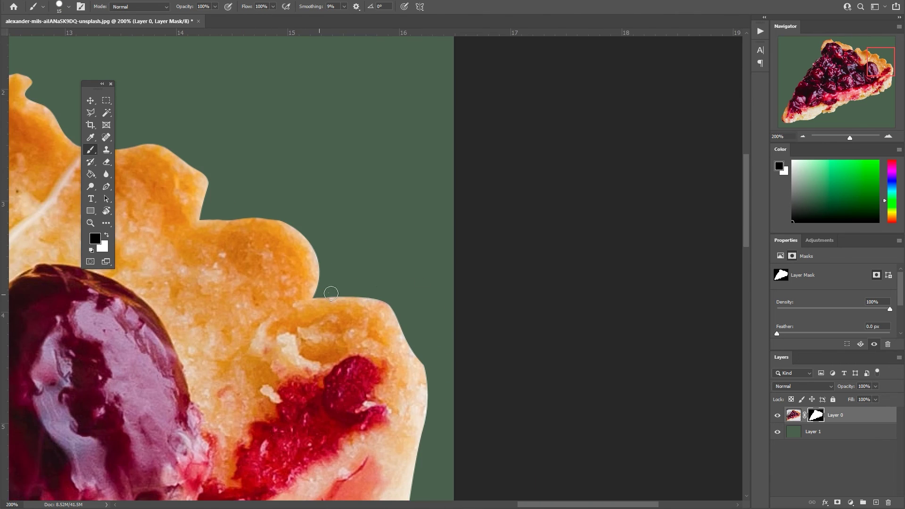
scroll(370, 230, "right", 1)
scroll(370, 231, "down", 1)
scroll(398, 289, "left", 1)
scroll(398, 289, "down", 1)
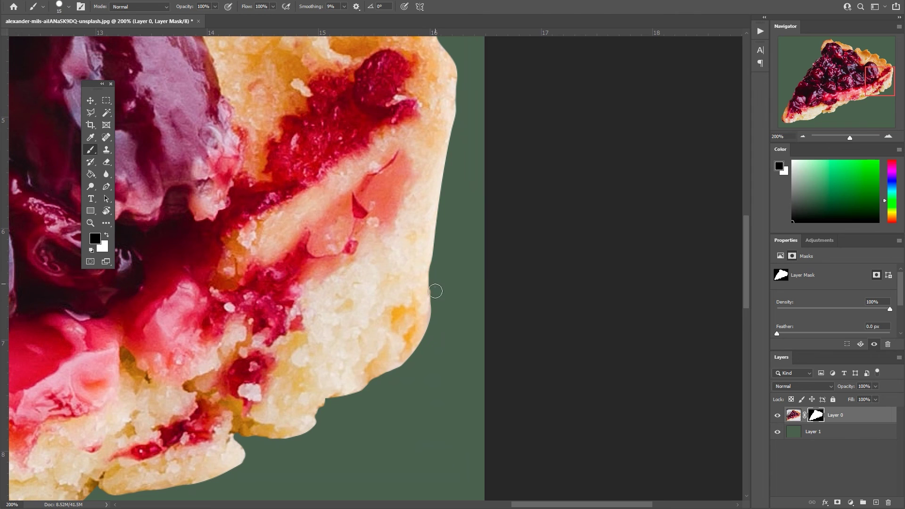
scroll(431, 287, "left", 1)
scroll(430, 287, "down", 1)
scroll(696, 81, "down", 5)
left_click(777, 432)
key("ctrl+alt+shift+s")
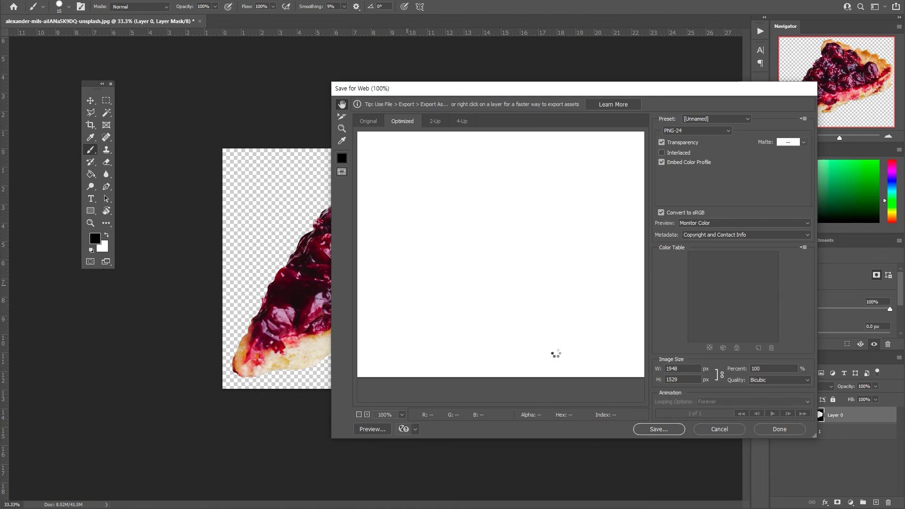
Save the cherry tart cut-out as a transparent PNG-24 file, confirming in Save Optimized As
left_click(664, 430)
left_click(614, 257)
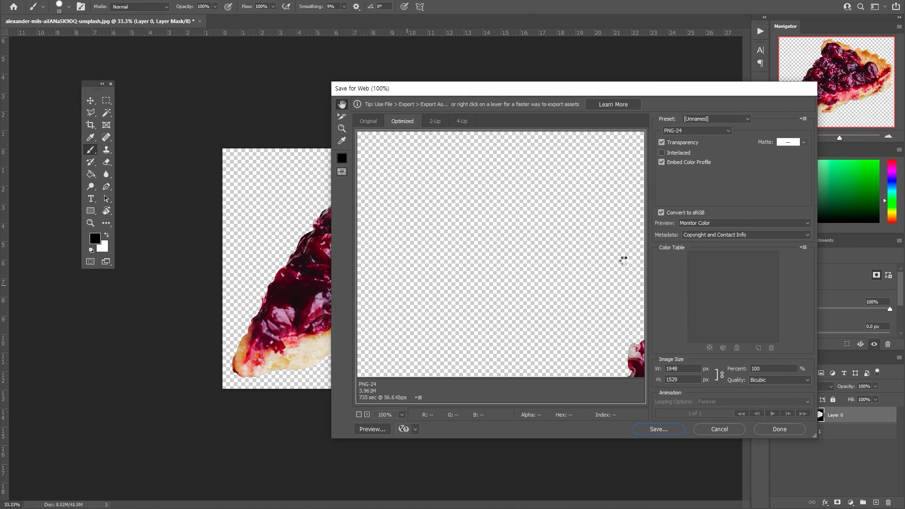